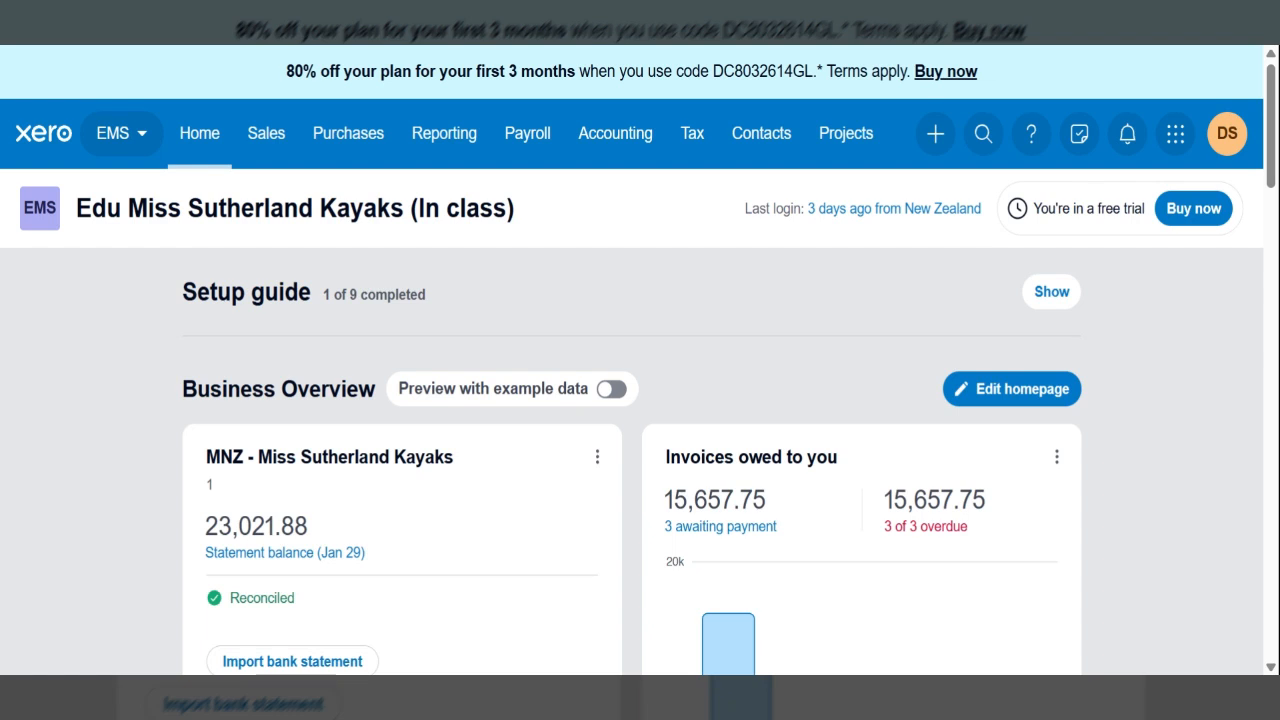
- Create a new bill and choose Kayak World as the supplier
click(379, 144)
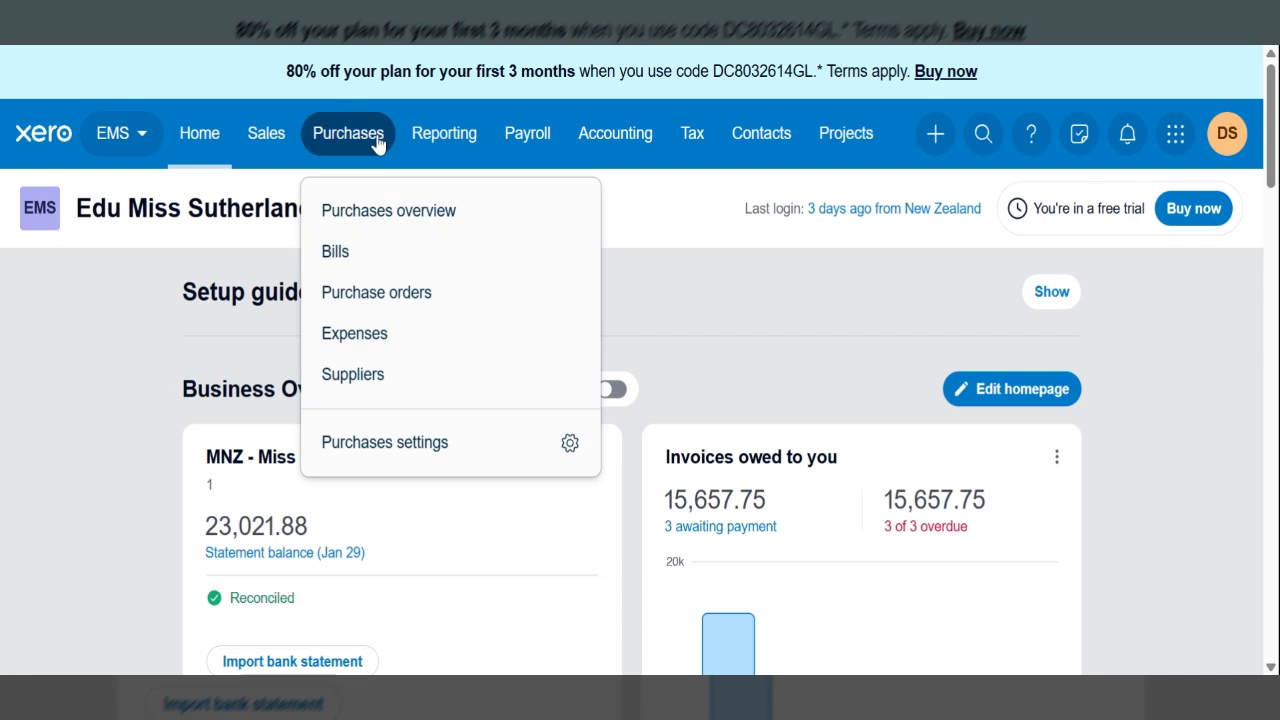
click(950, 136)
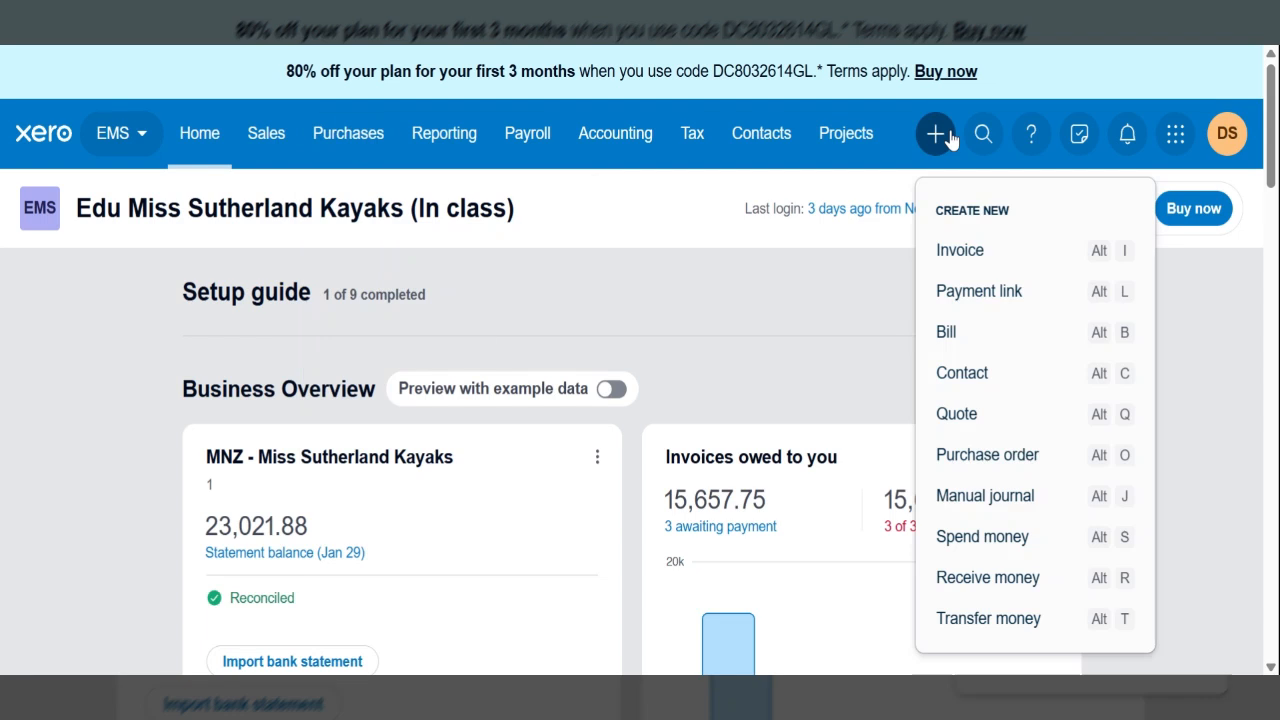
click(975, 332)
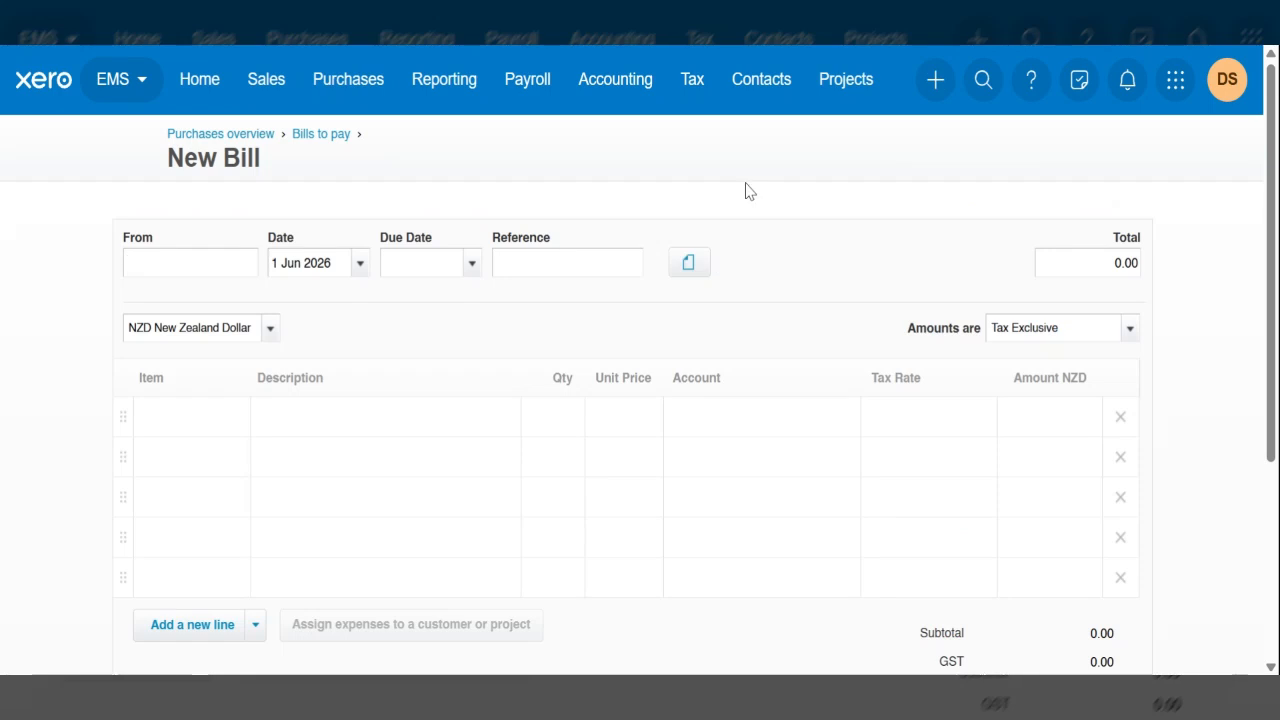
text(Kaya)
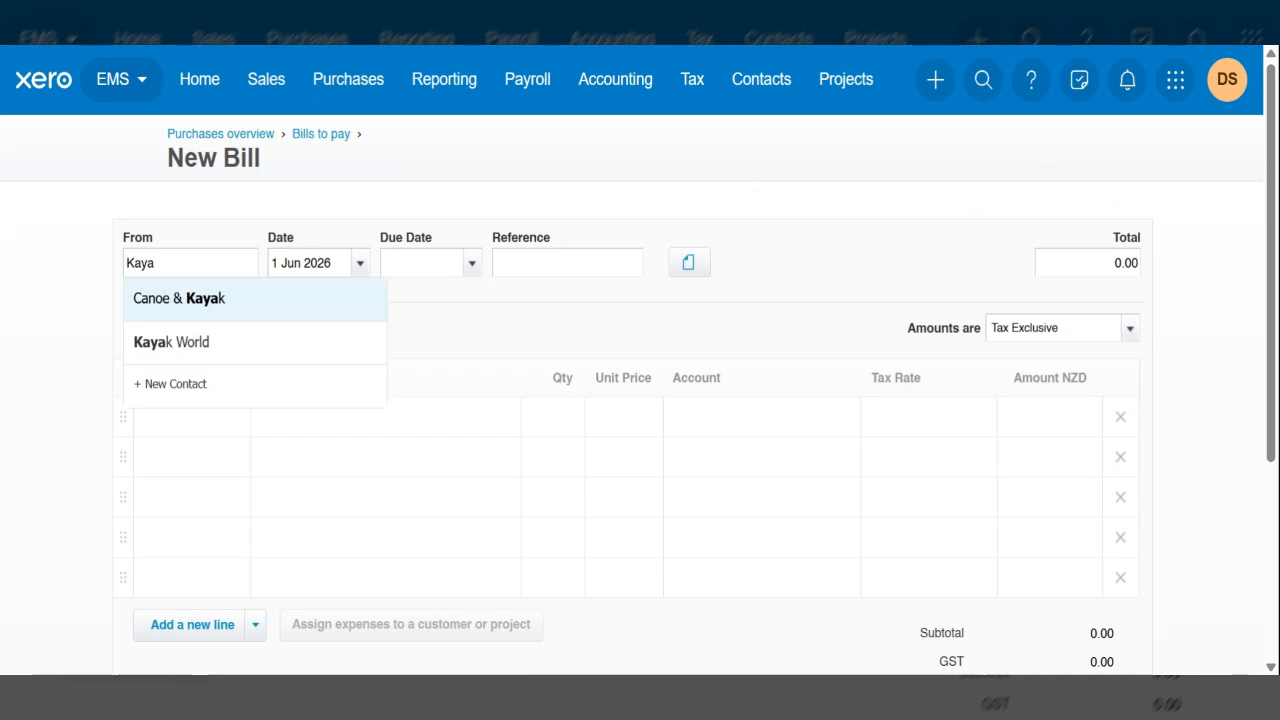
click(224, 343)
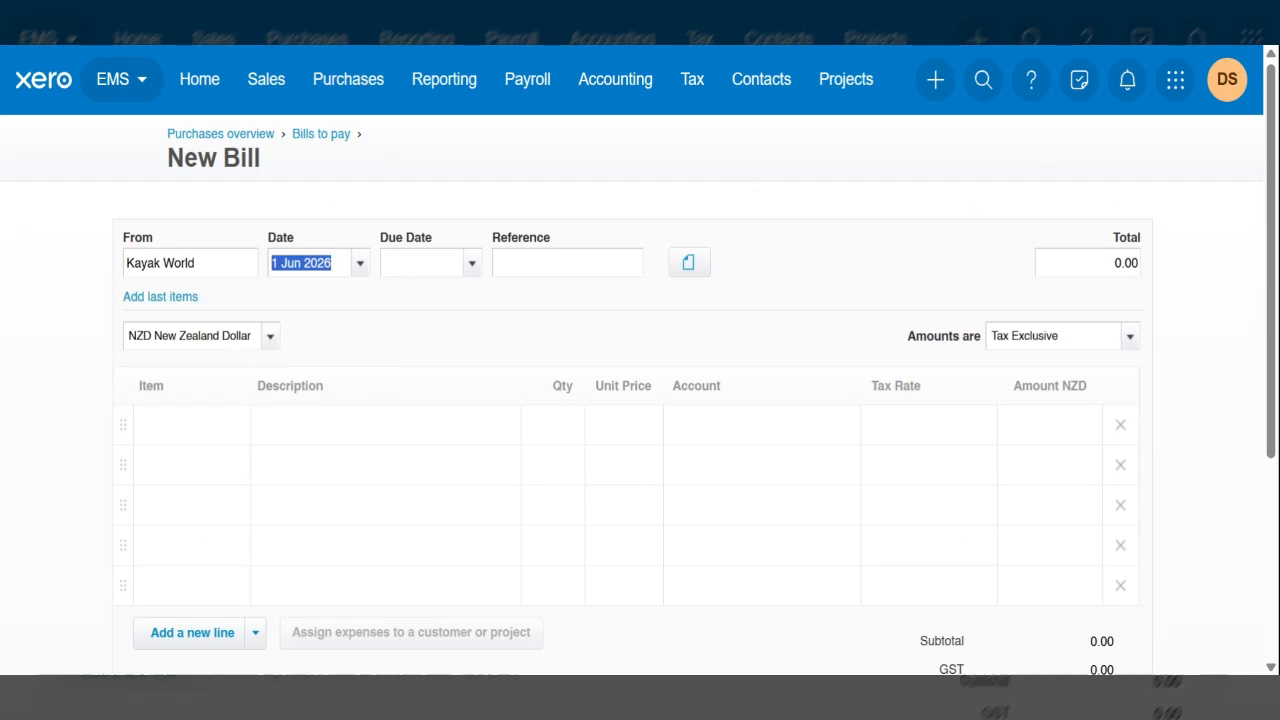
- Set the bill date to 15 Jan 2026 and the due date to 20 Feb 2026
text(15)
key(Tab)
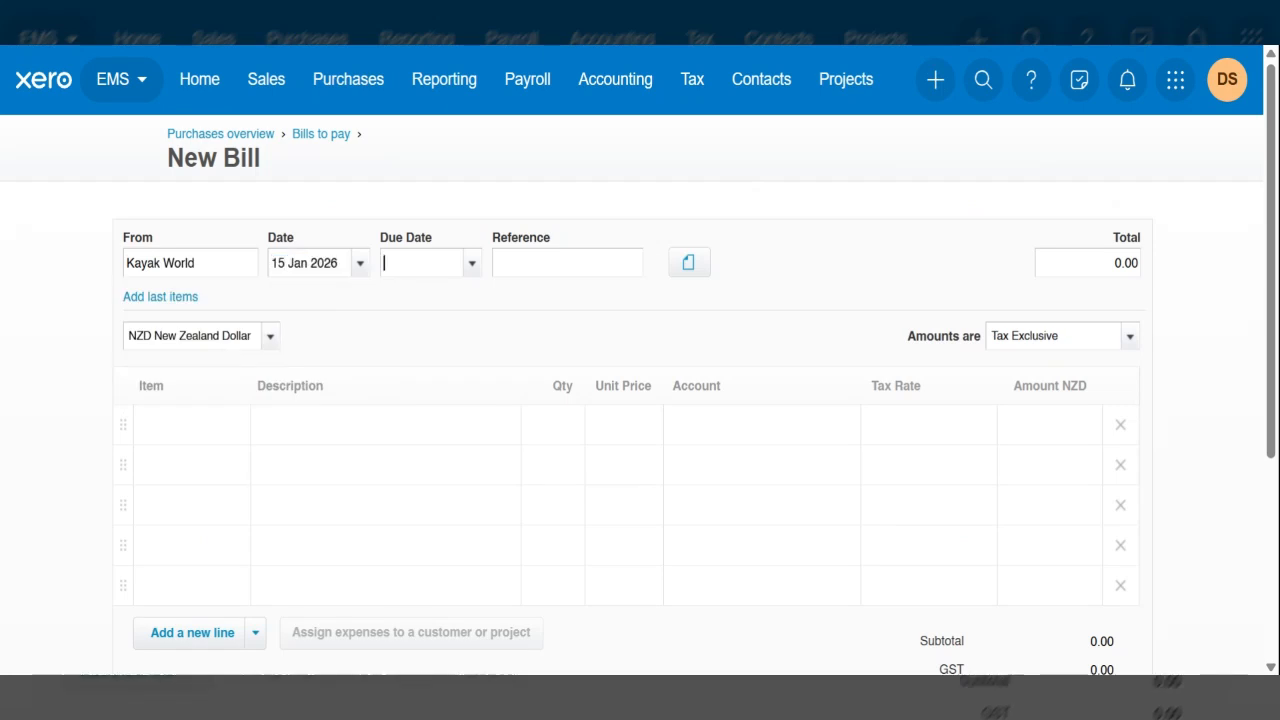
text(20 fe)
key(Tab)
- Add the item SK1: Sea Kayaks on the first bill line with quantity 4 and tax rate 15% GST on Expenses
click(225, 431)
text(sea)
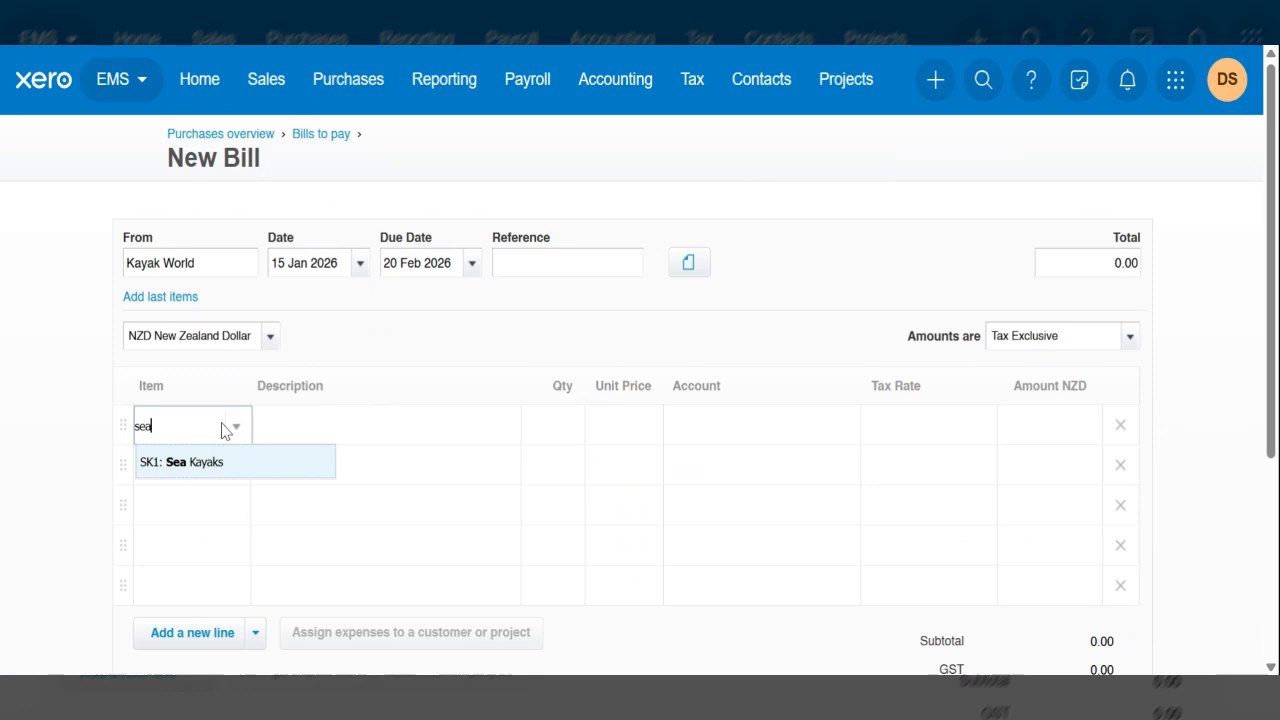
click(211, 463)
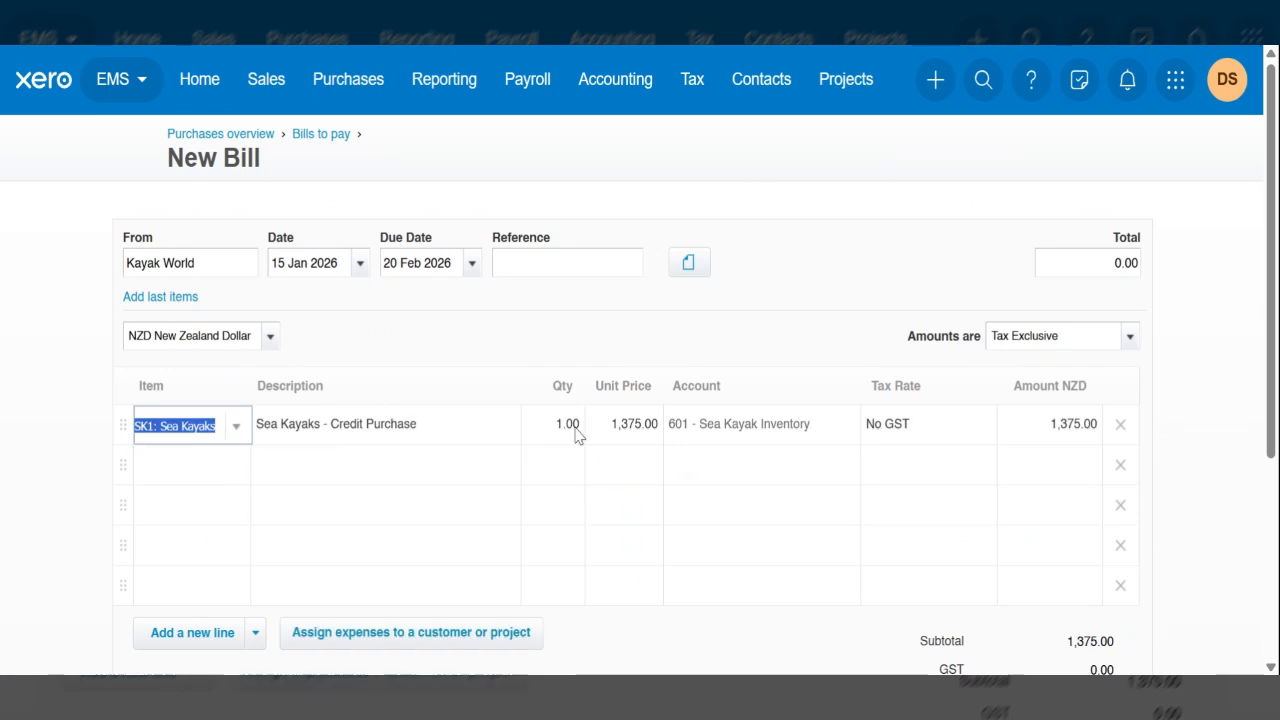
click(566, 435)
click(569, 428)
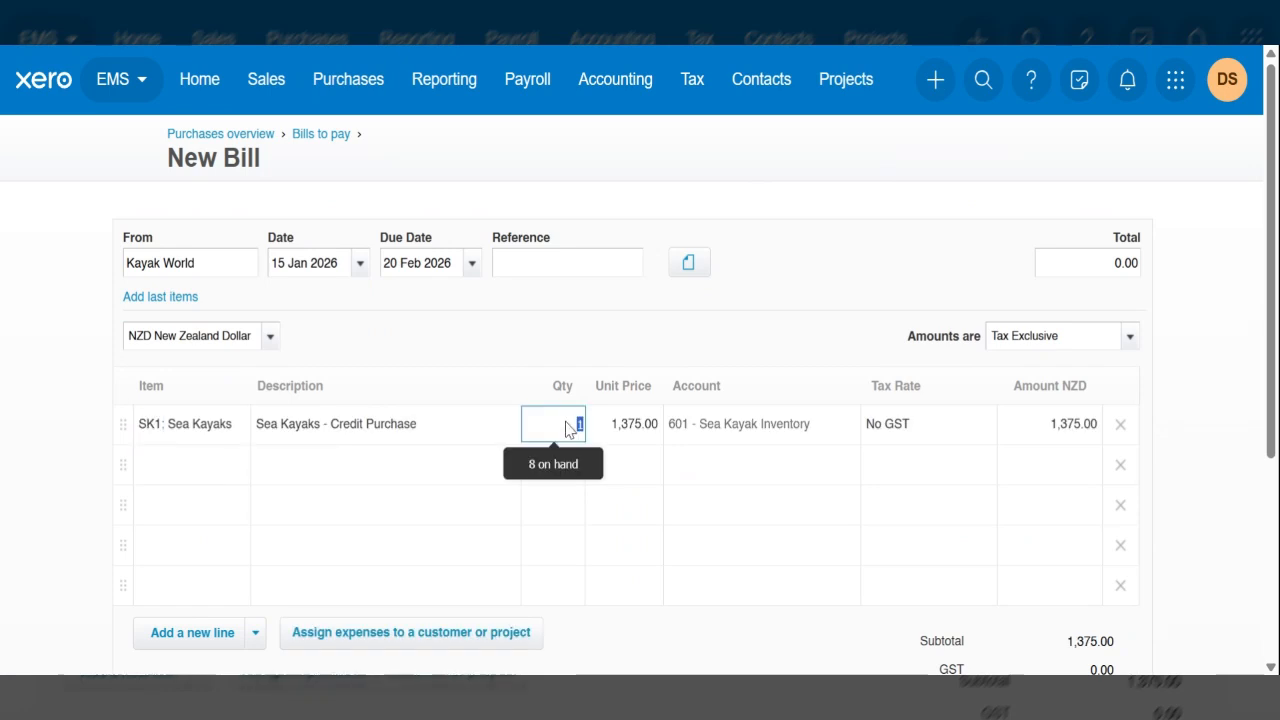
text(4)
key(Tab)
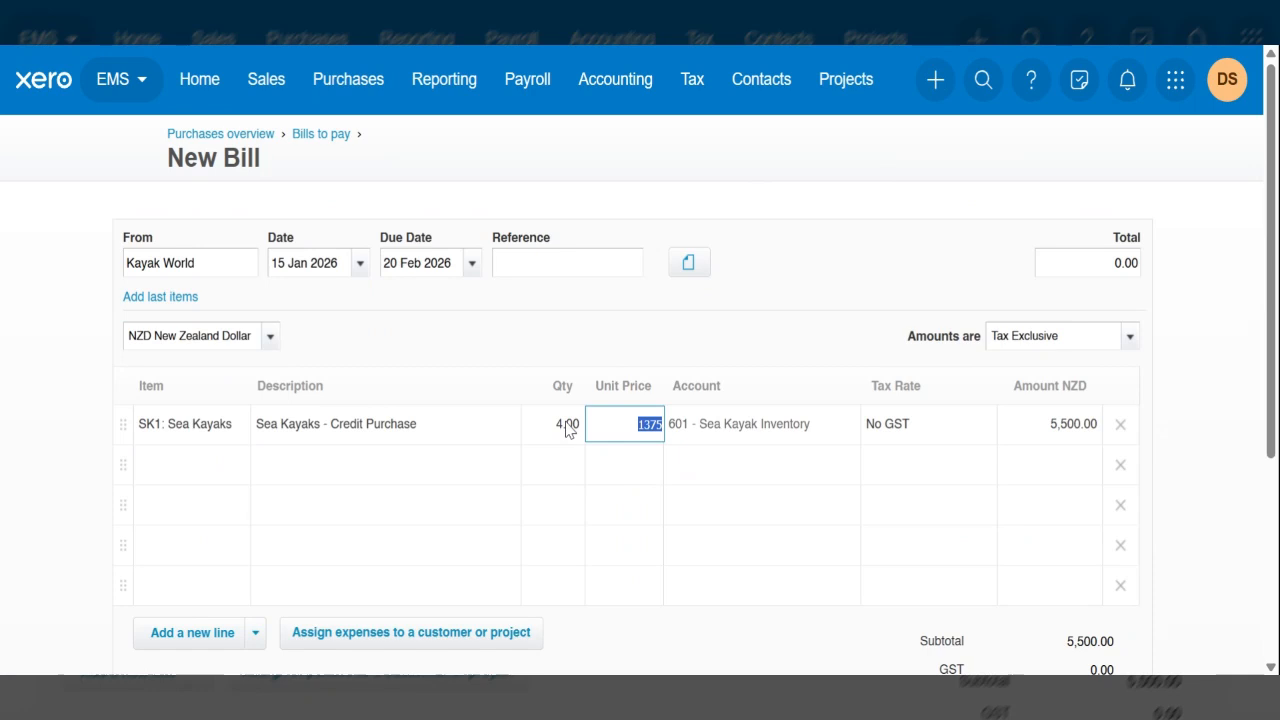
key(Tab)
text(15)
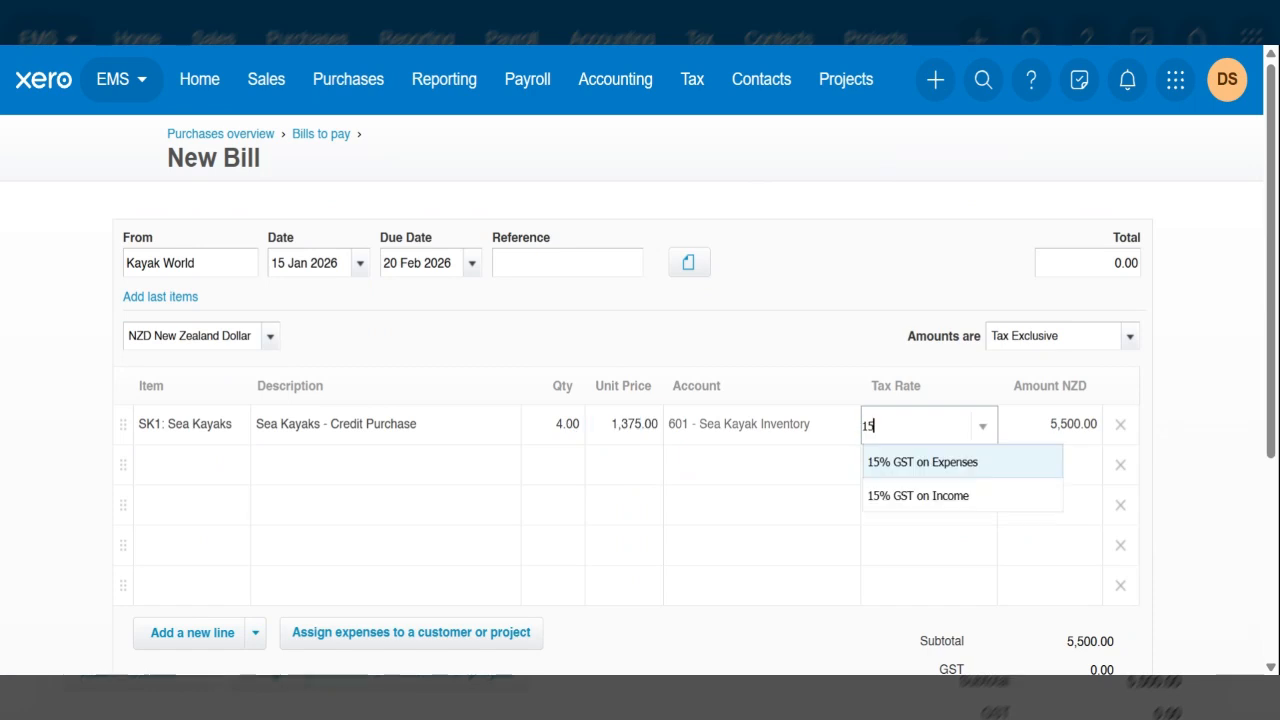
click(909, 466)
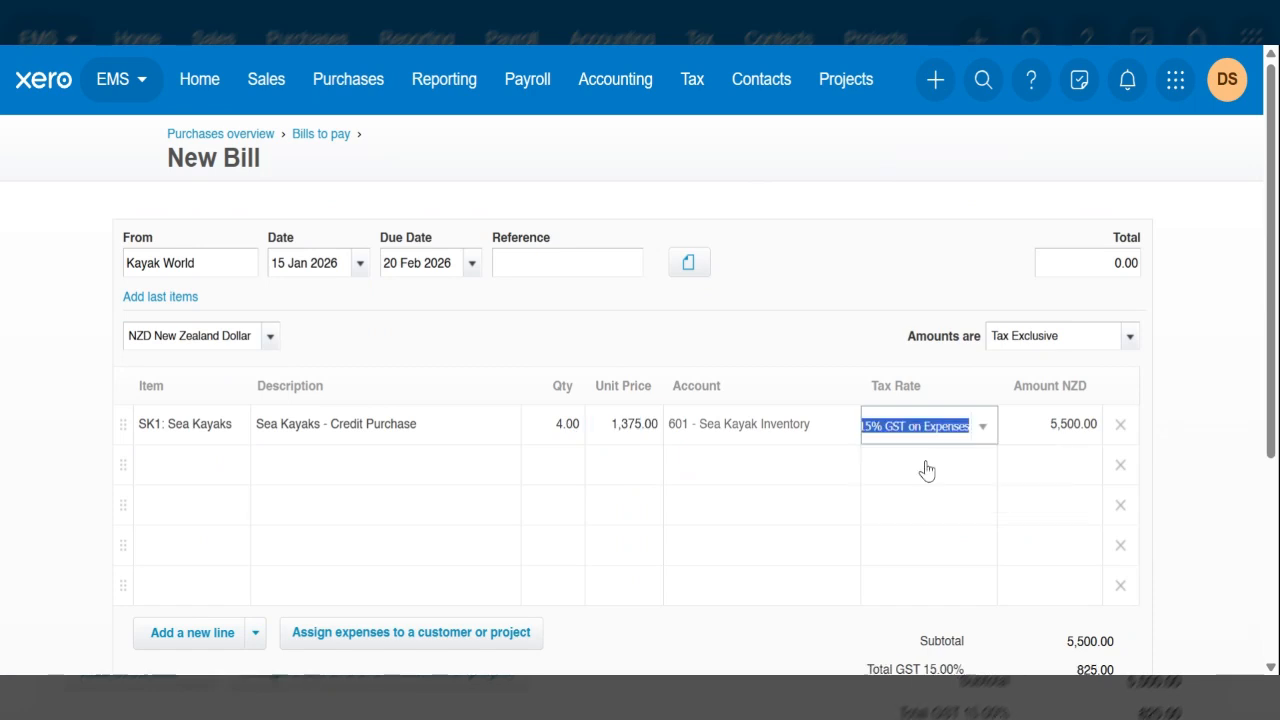
- Add the item KK1: Kids Kayaks on the second bill line with quantity 4 and tax rate 15% GST on Expenses
click(182, 468)
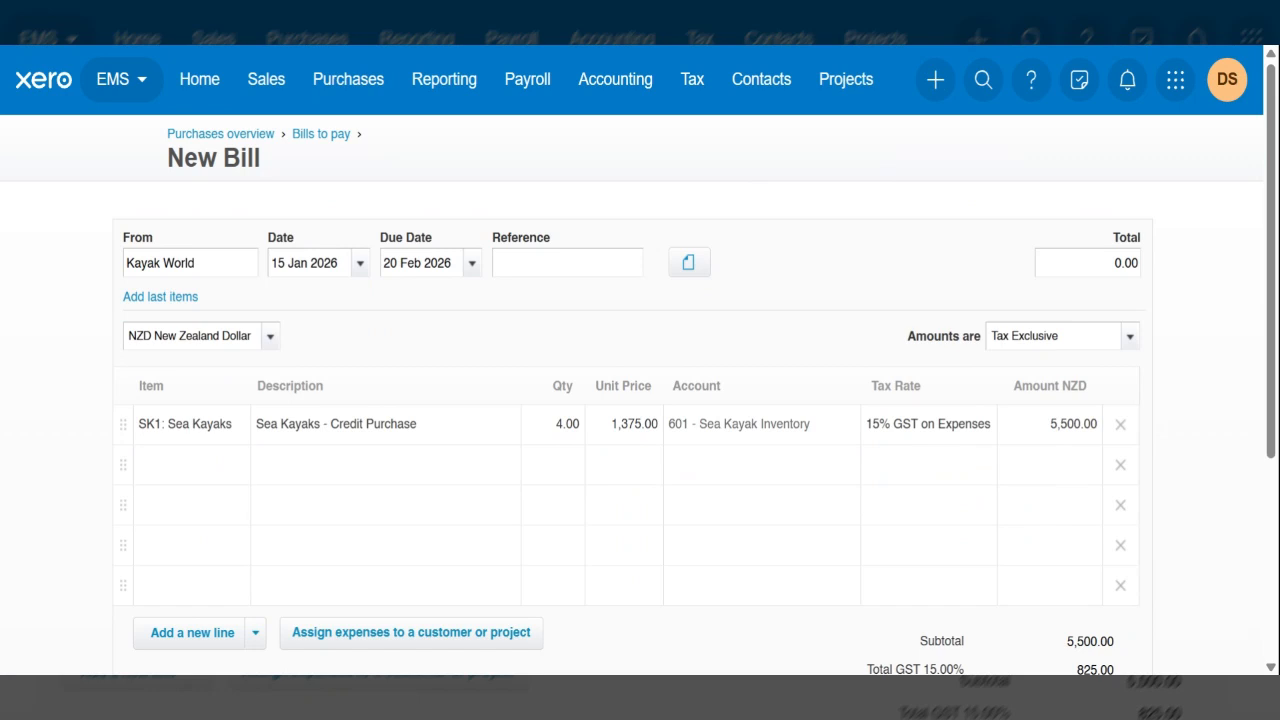
click(182, 466)
text(kids)
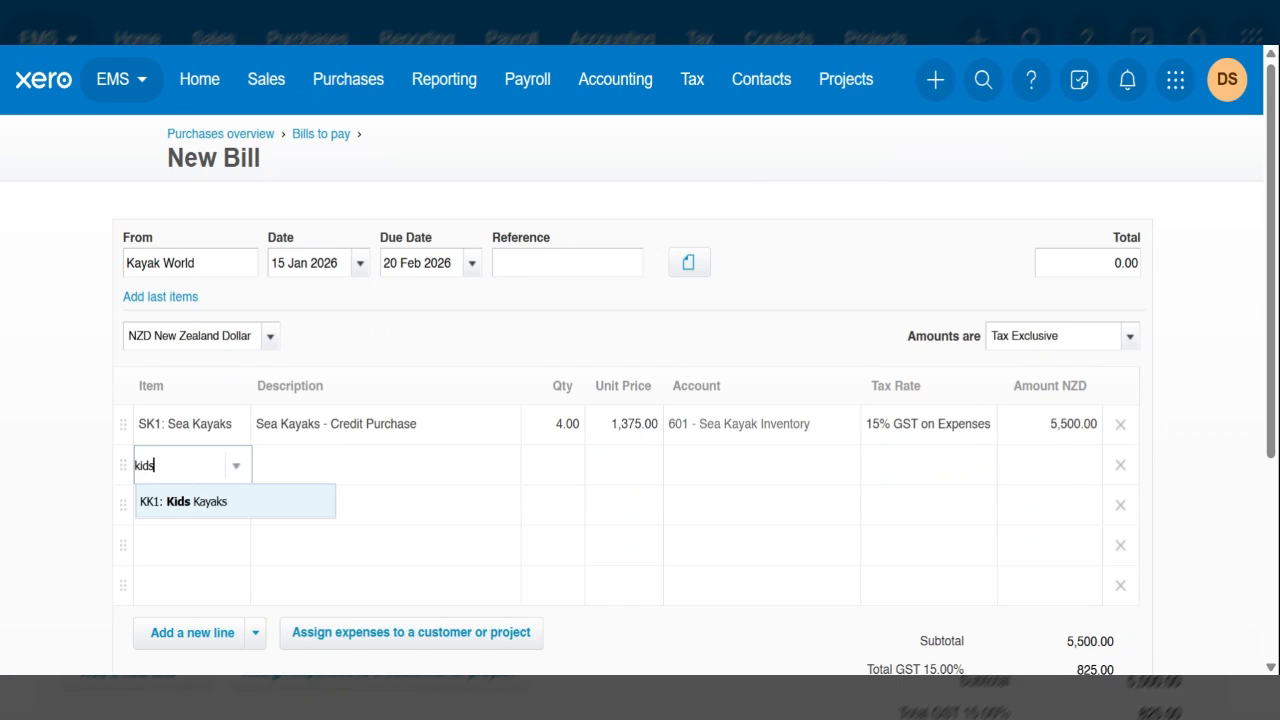
key(Tab)
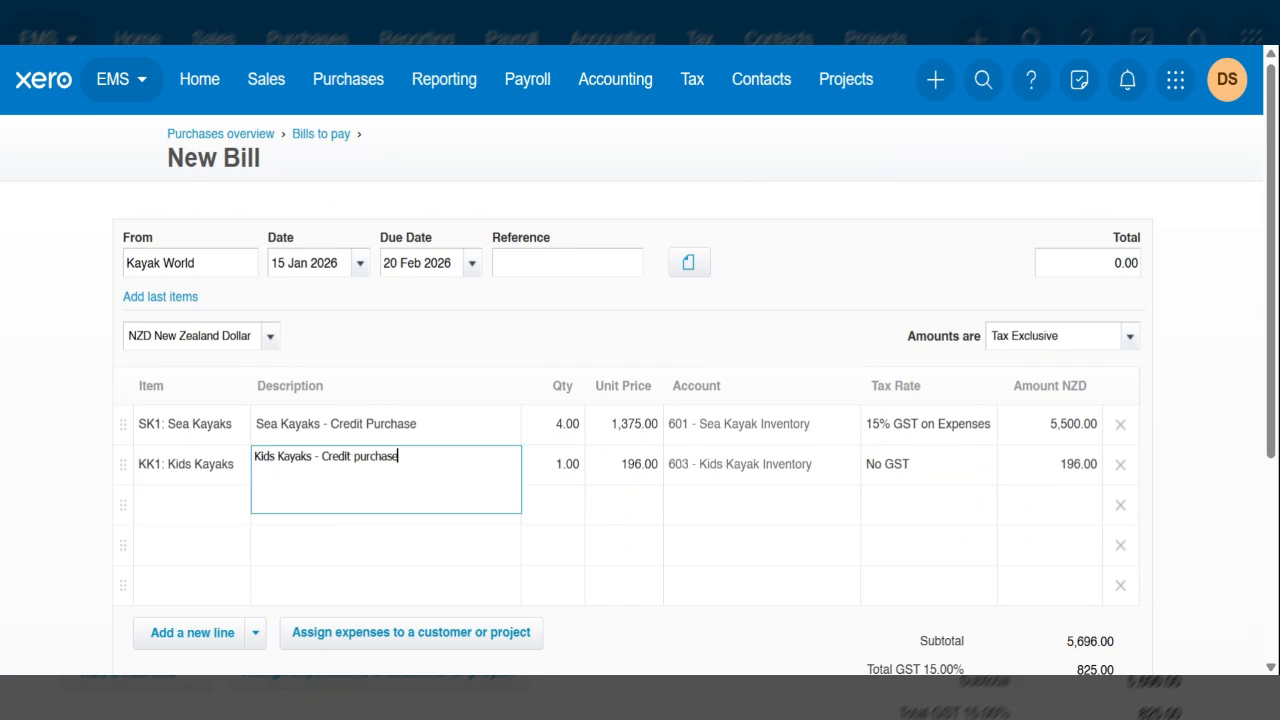
key(Tab)
text(4)
key(Tab)
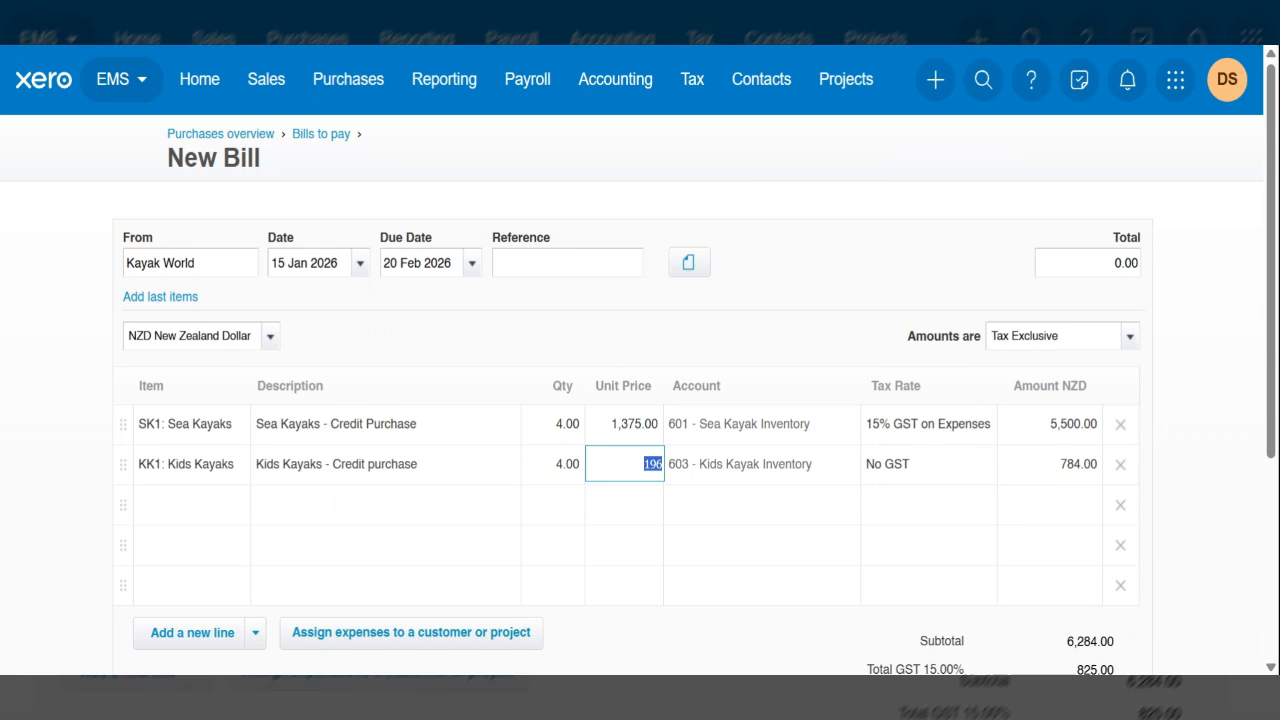
click(180, 505)
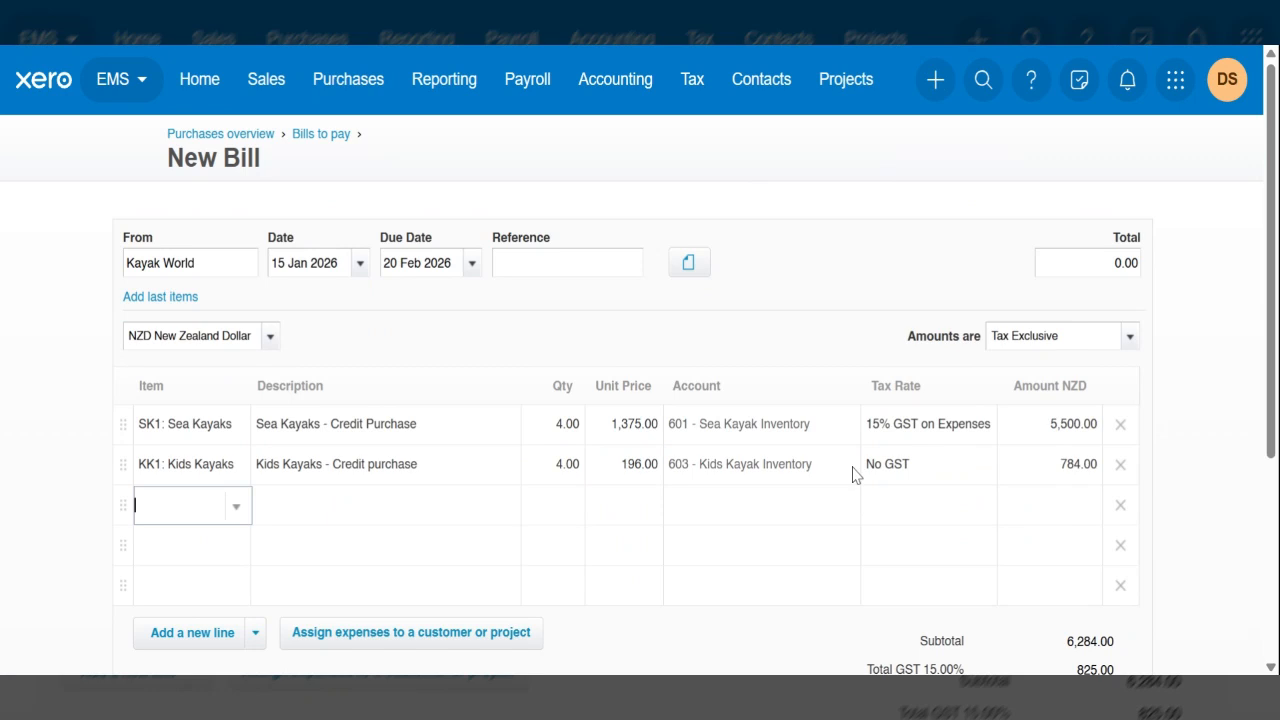
click(899, 474)
text(15)
key(Return)
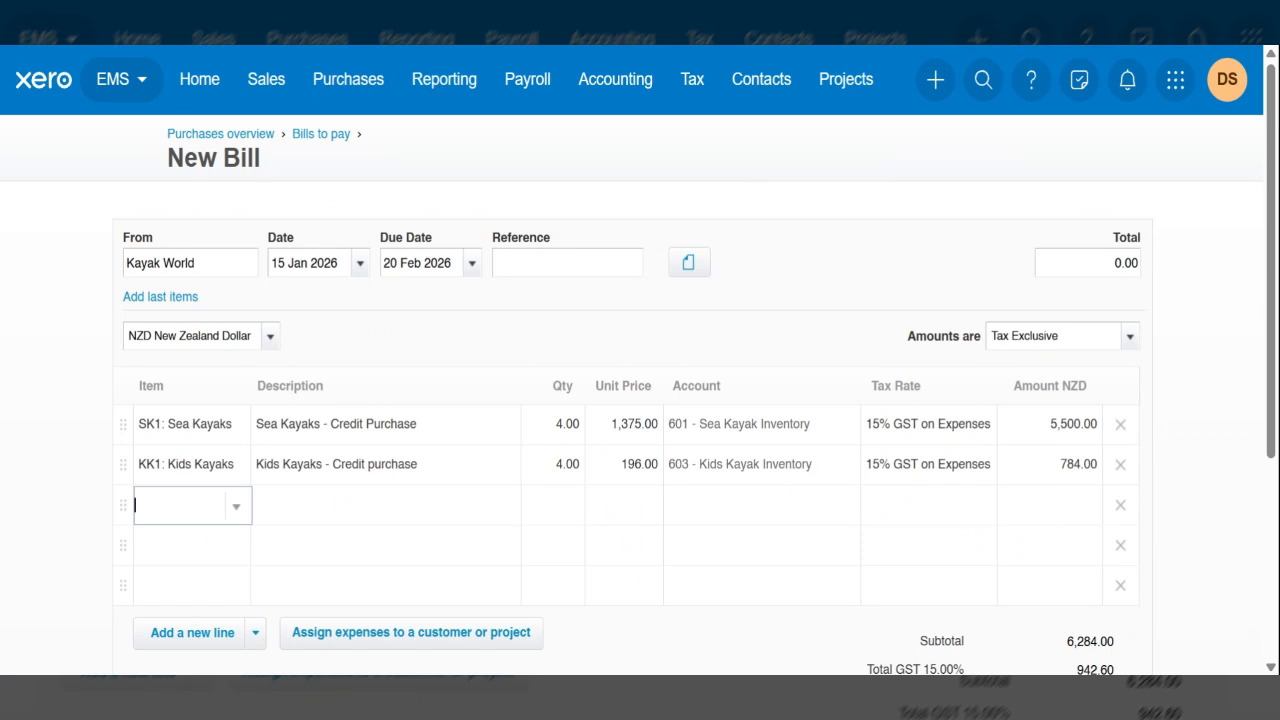
- Add a third bill line described as Freight charge, quantity 1, unit price 75, coded to account 305 - Freight Inwards
key(Tab)
text(Freigh)
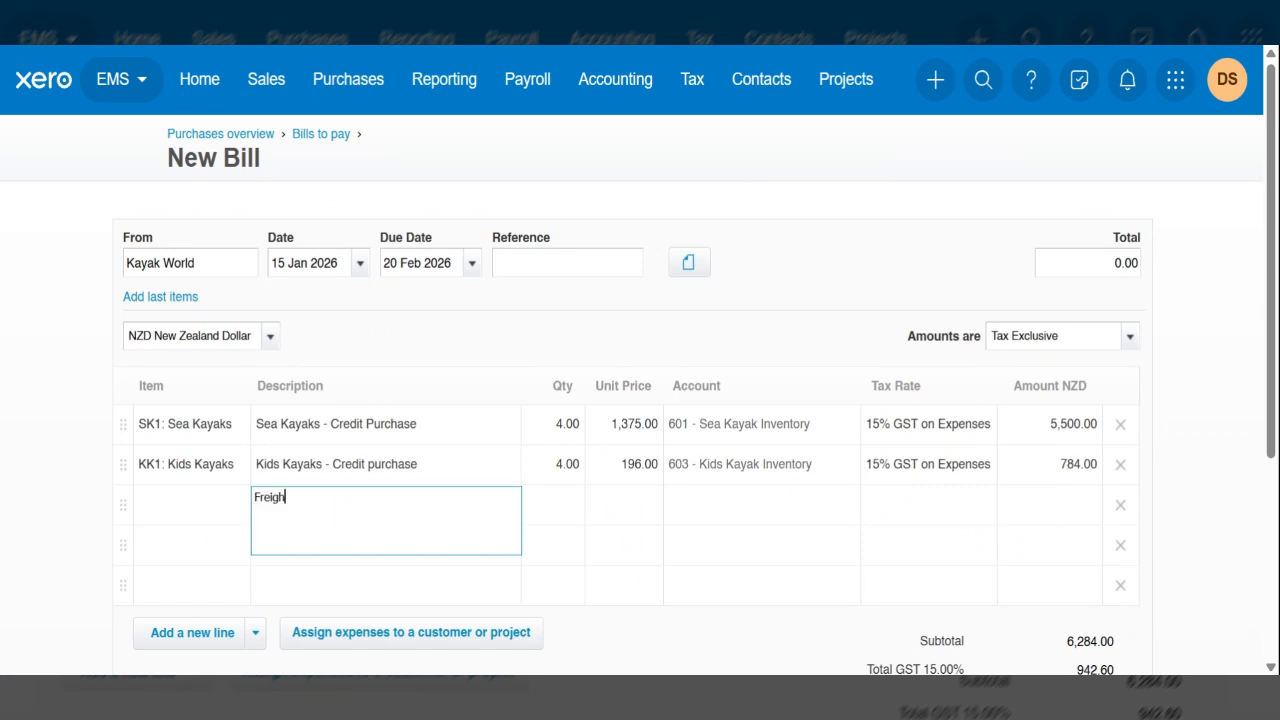
text(t charge)
key(Tab)
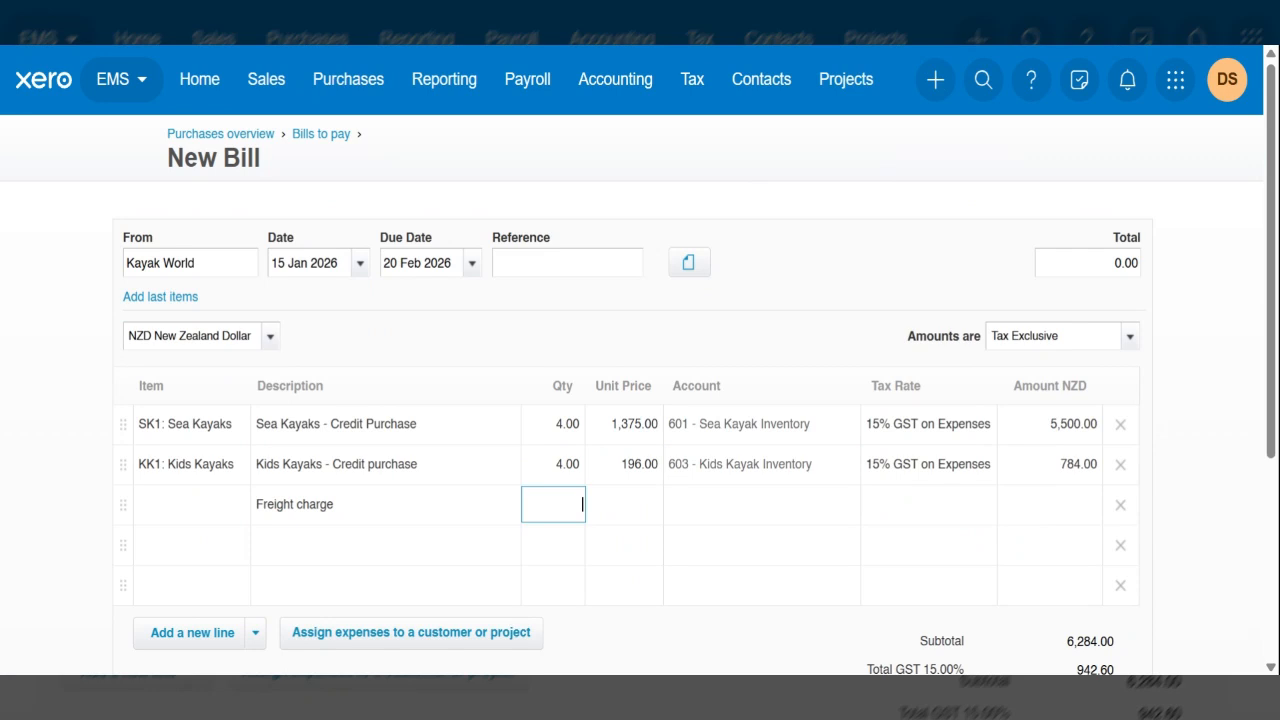
text(1)
key(Tab)
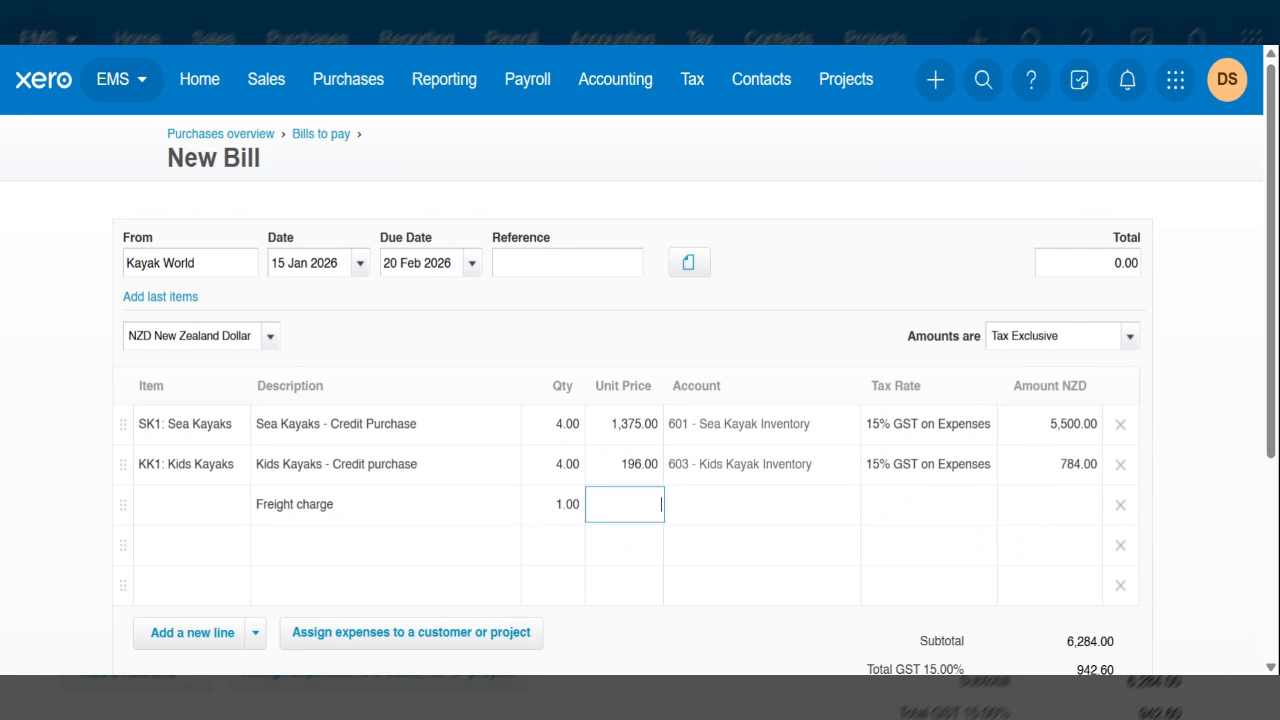
text(75)
key(Tab)
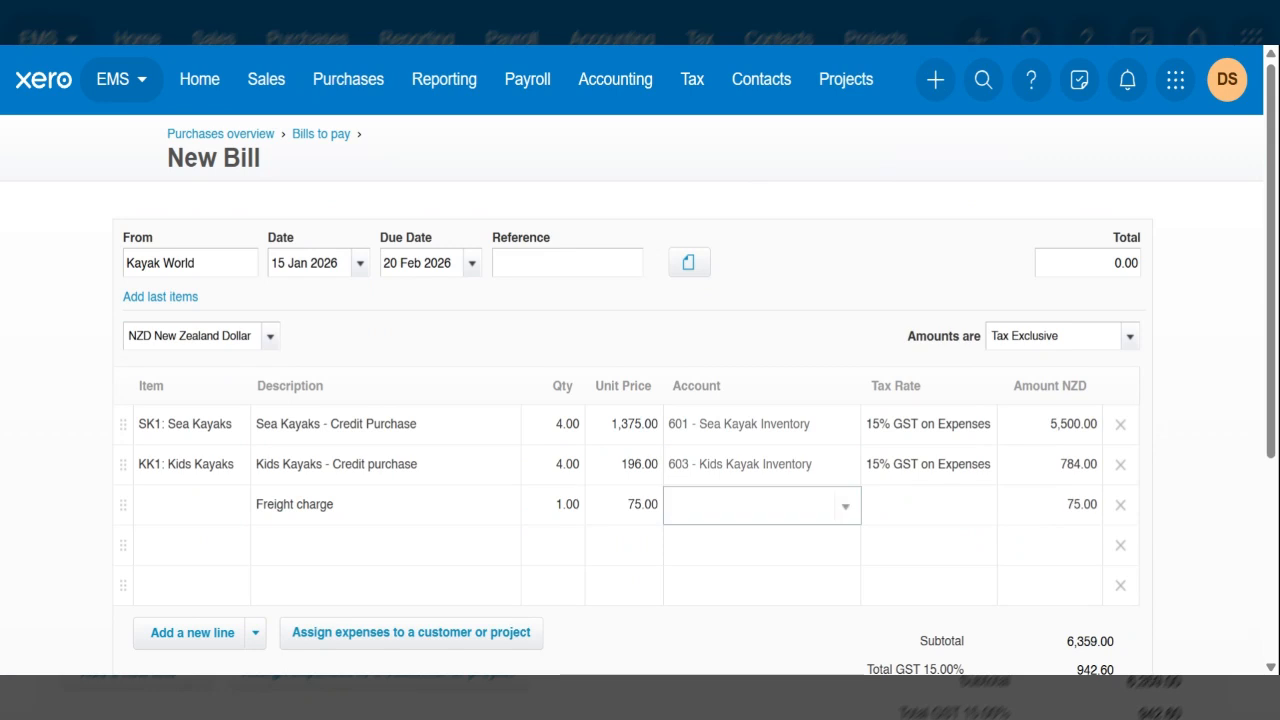
text(frei)
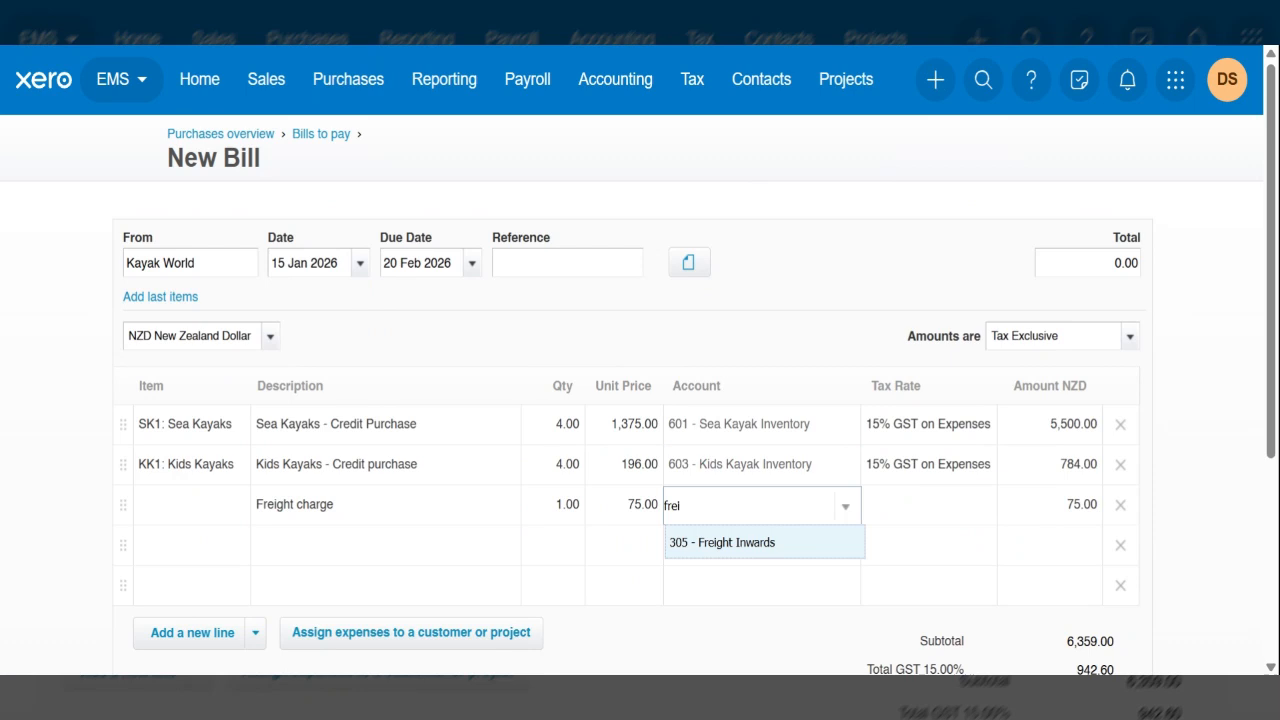
key(Tab)
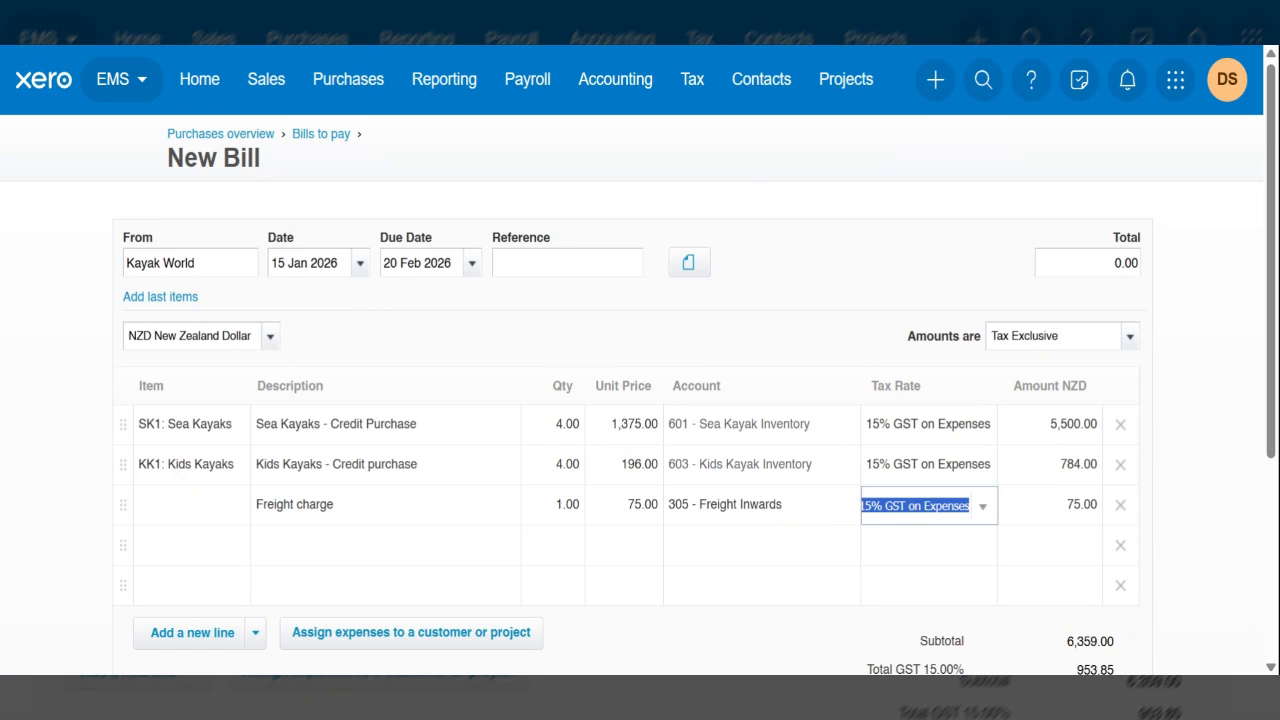
- Review the line items and totals of the Kayak World bill and approve it
scroll(484, 476, down, 3)
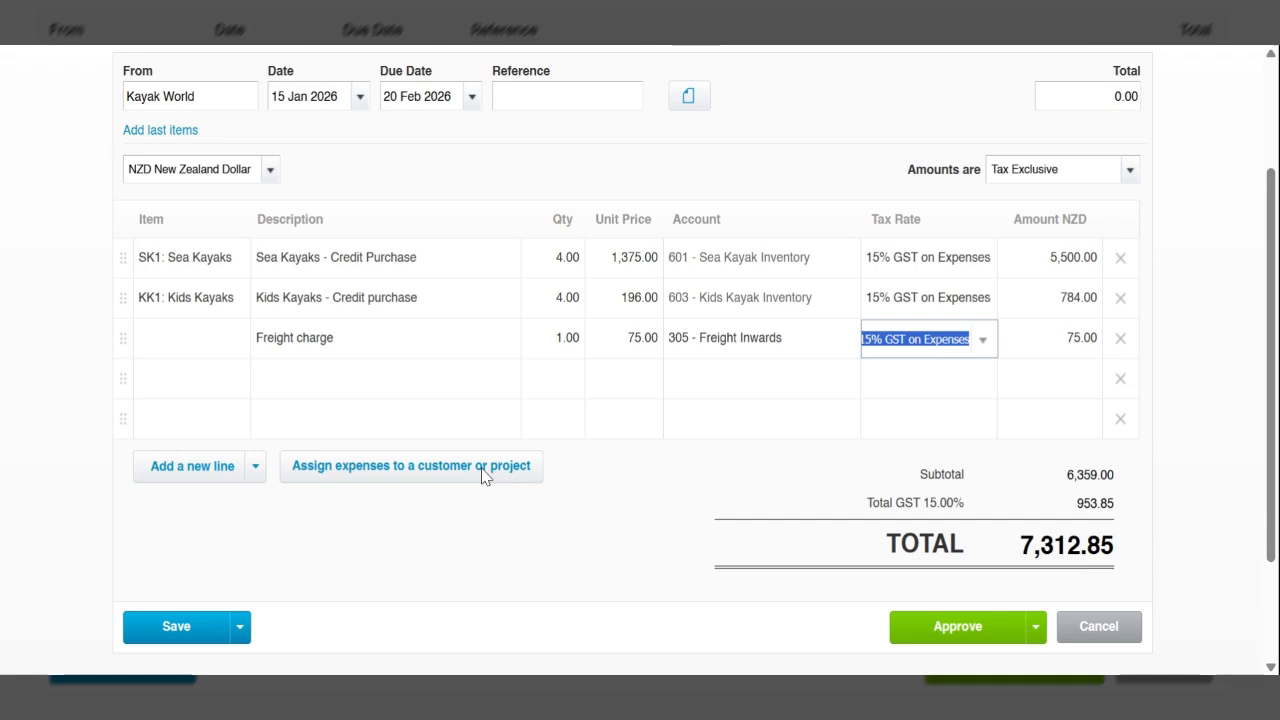
scroll(485, 477, up, 1)
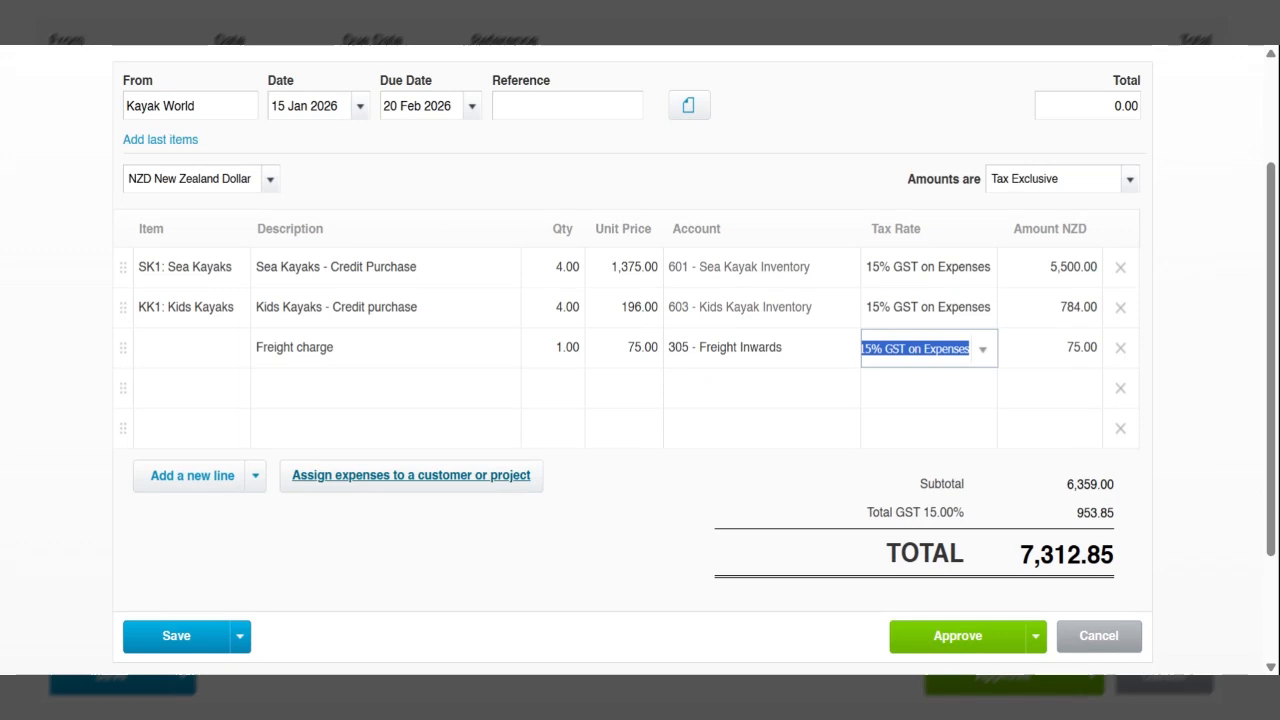
scroll(645, 453, up, 1)
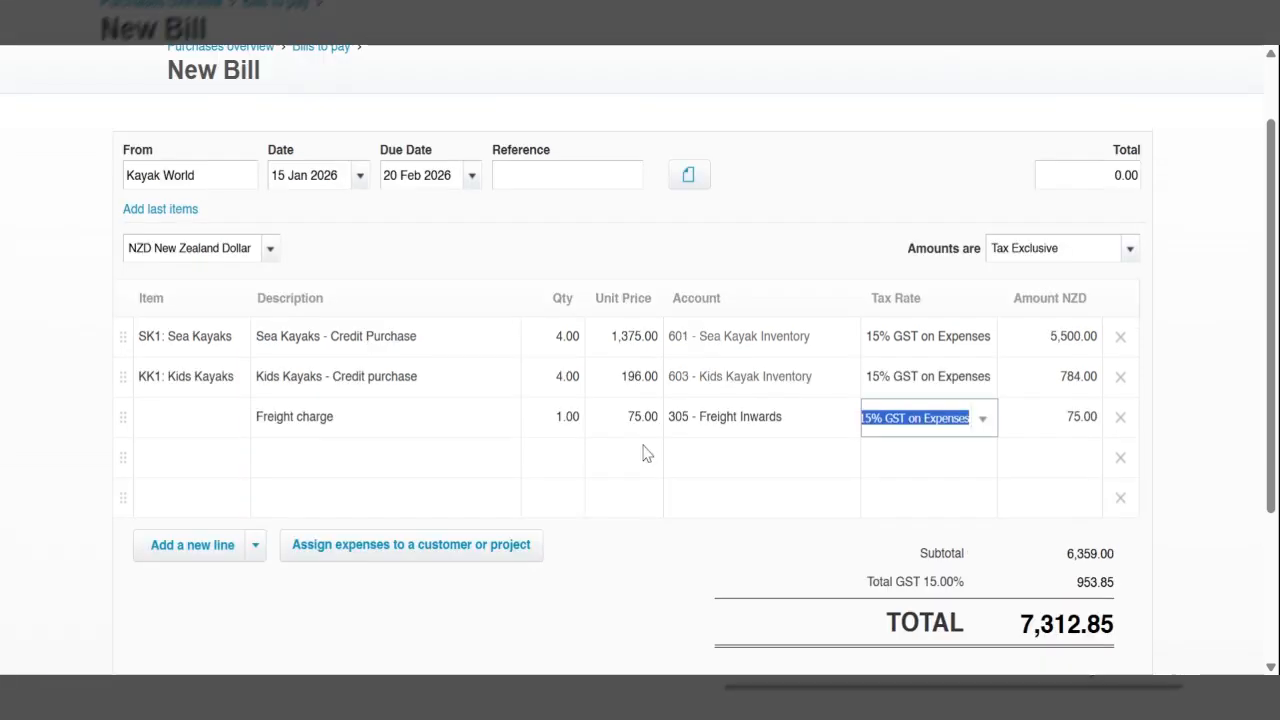
scroll(645, 453, down, 1)
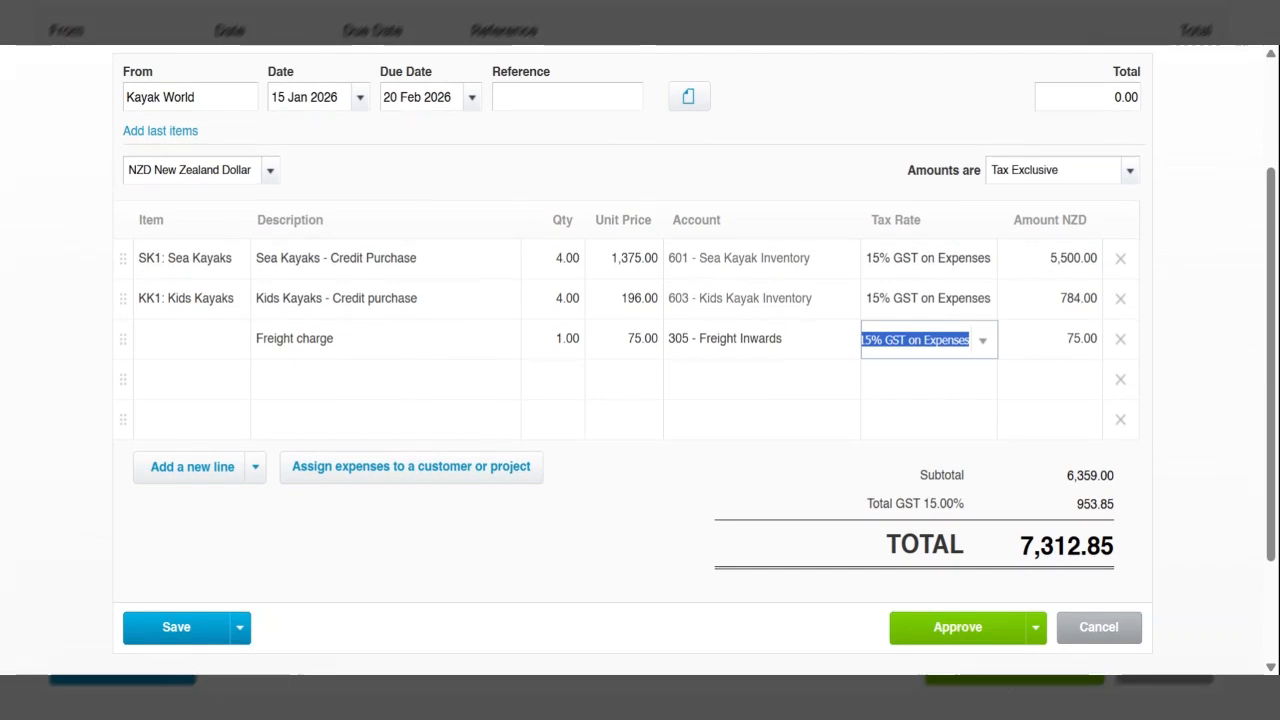
click(959, 635)
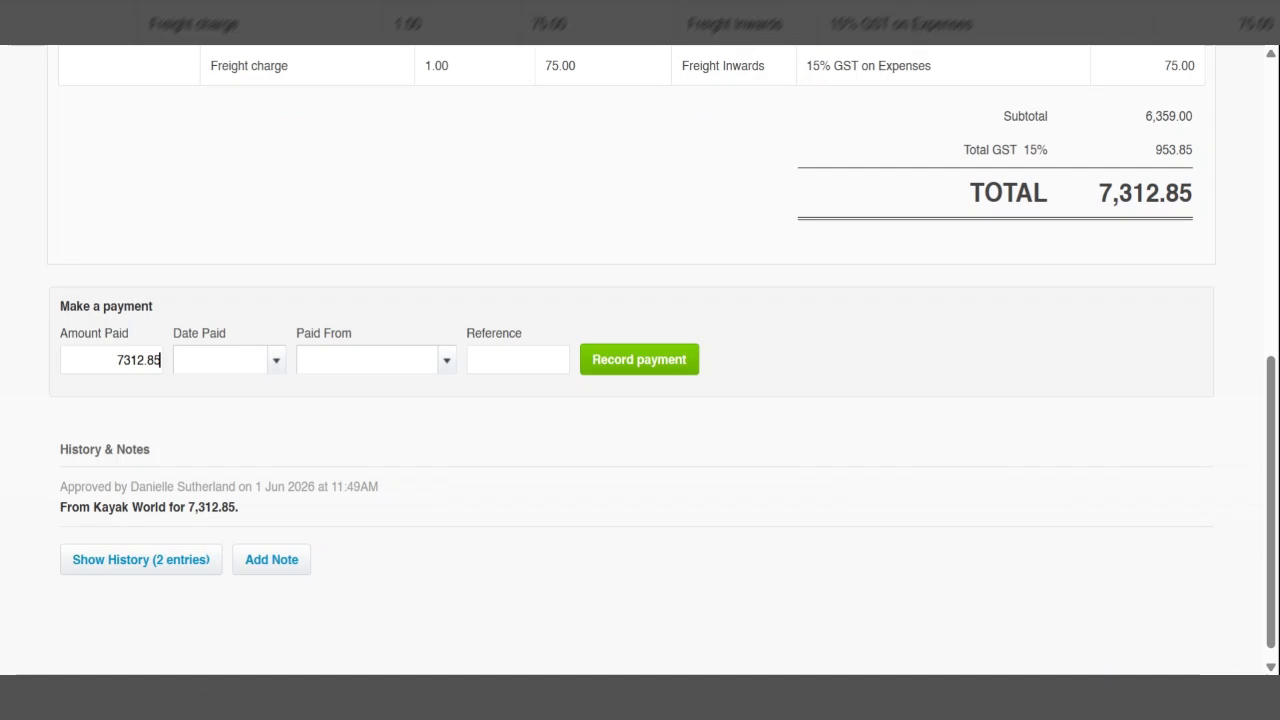
- Create another new bill and choose Canoe & Kayak as the supplier
scroll(691, 171, up, 1)
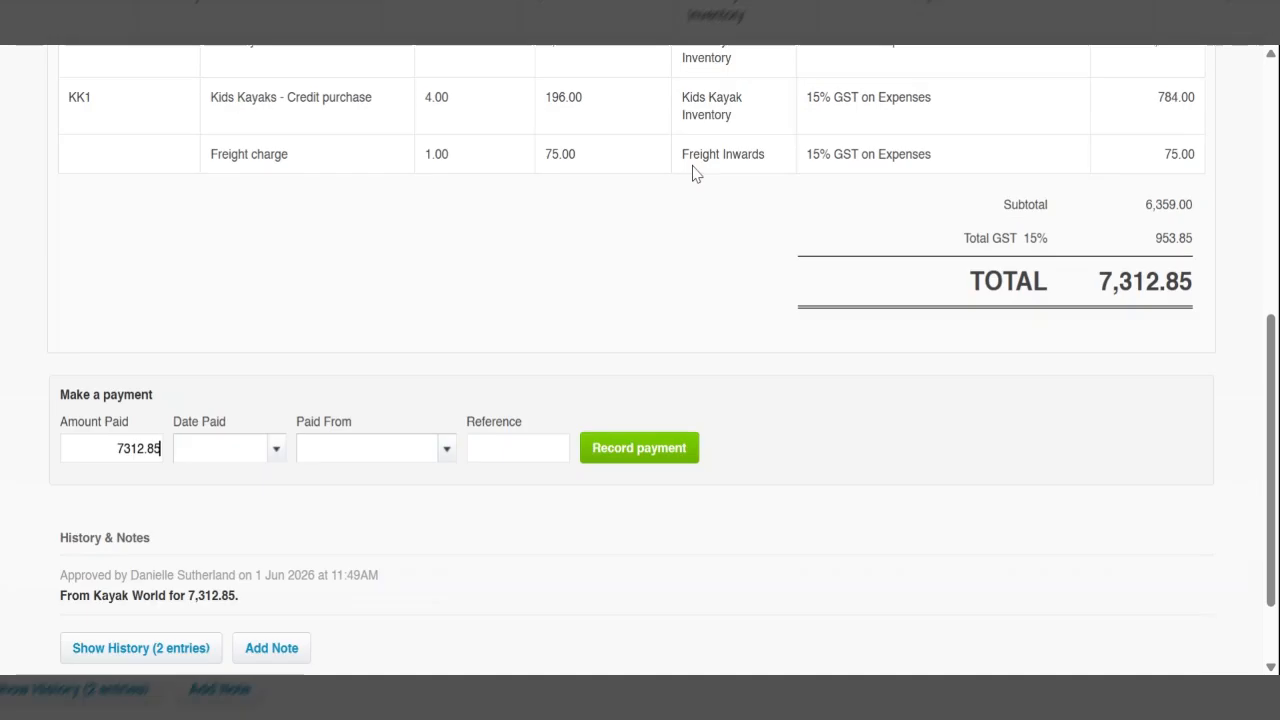
scroll(694, 173, up, 5)
scroll(695, 173, up, 1)
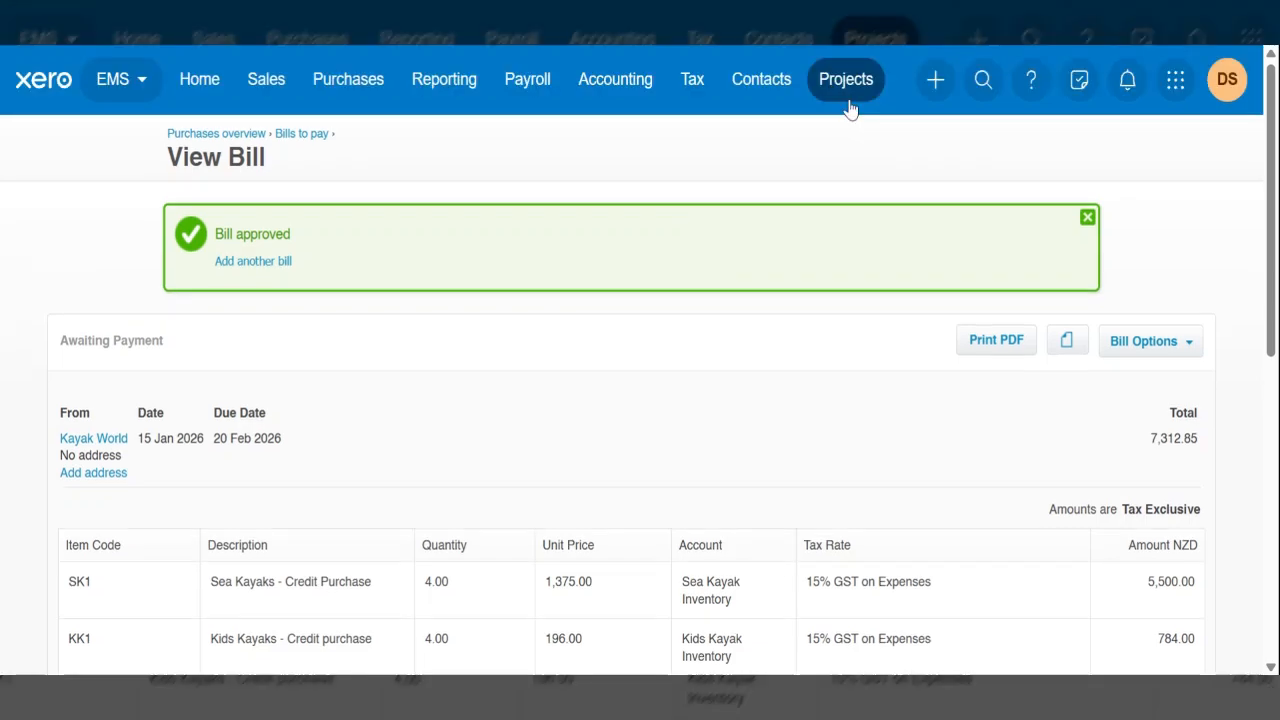
click(934, 80)
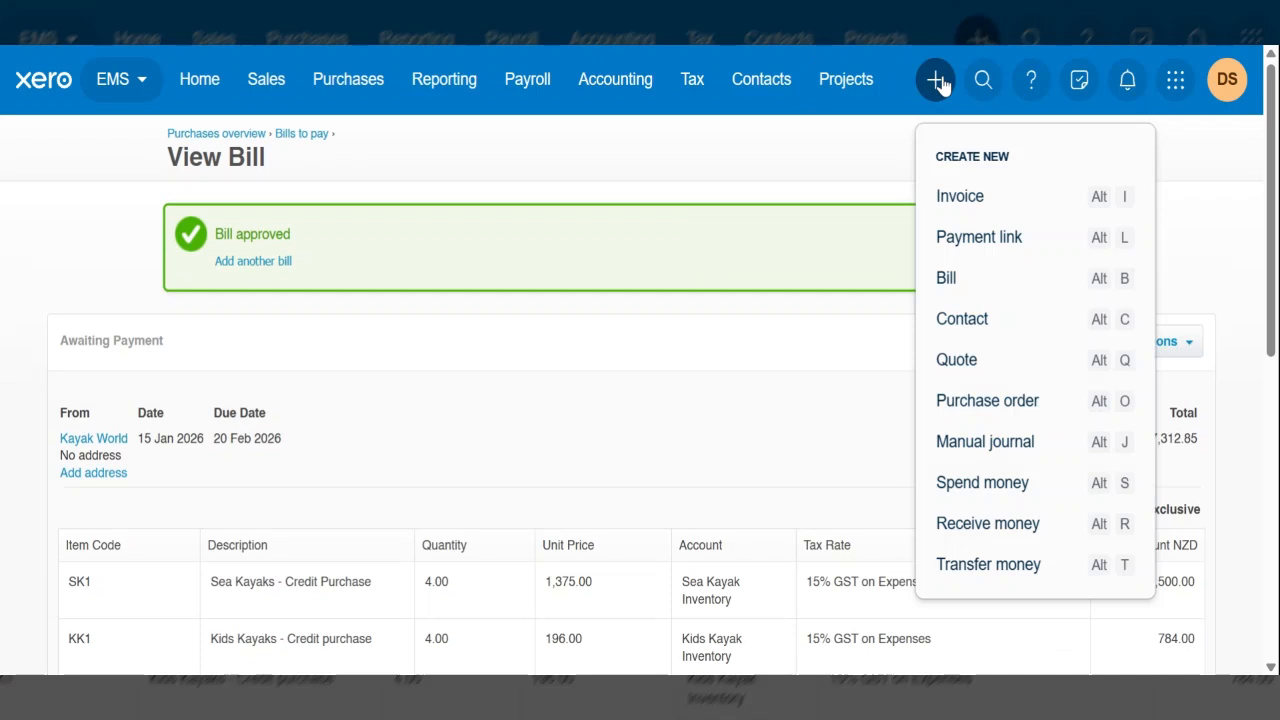
click(966, 289)
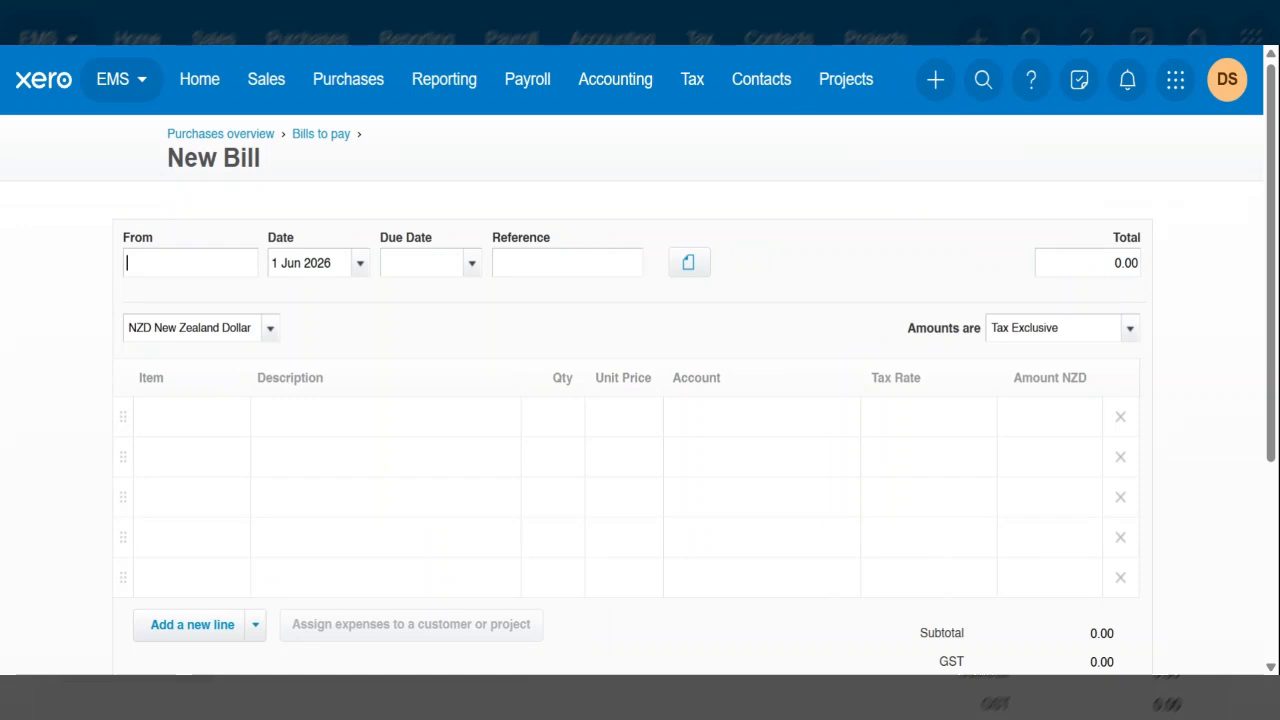
text(Canoe & Ka)
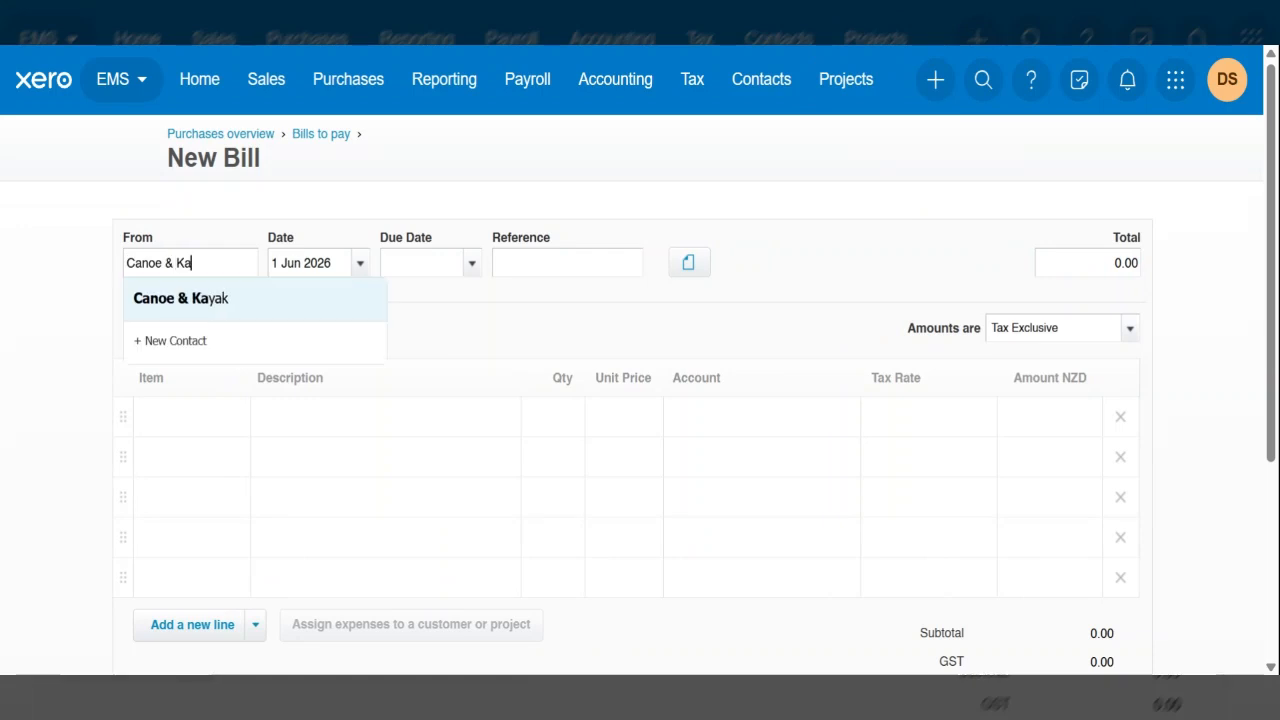
click(305, 304)
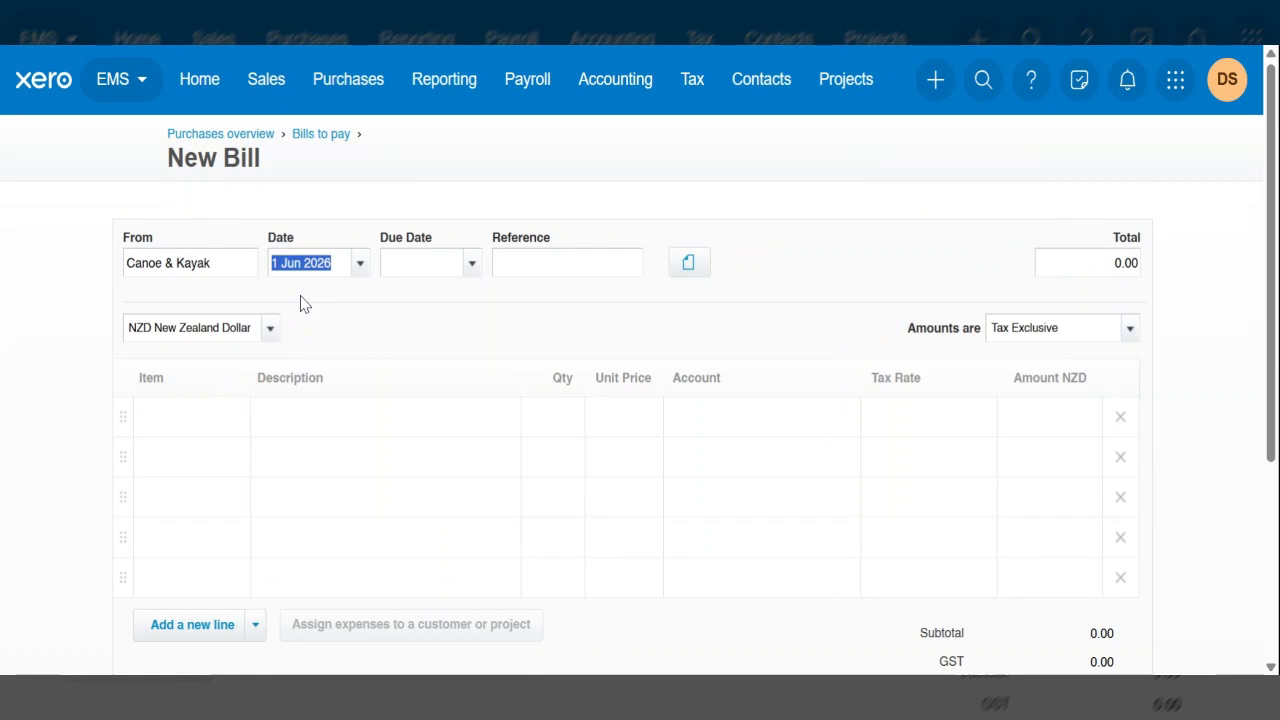
- Date the Canoe & Kayak bill 22 Jan 2026, due 20 Feb 2026, and set the amounts to Tax Inclusive
text(22)
key(Tab)
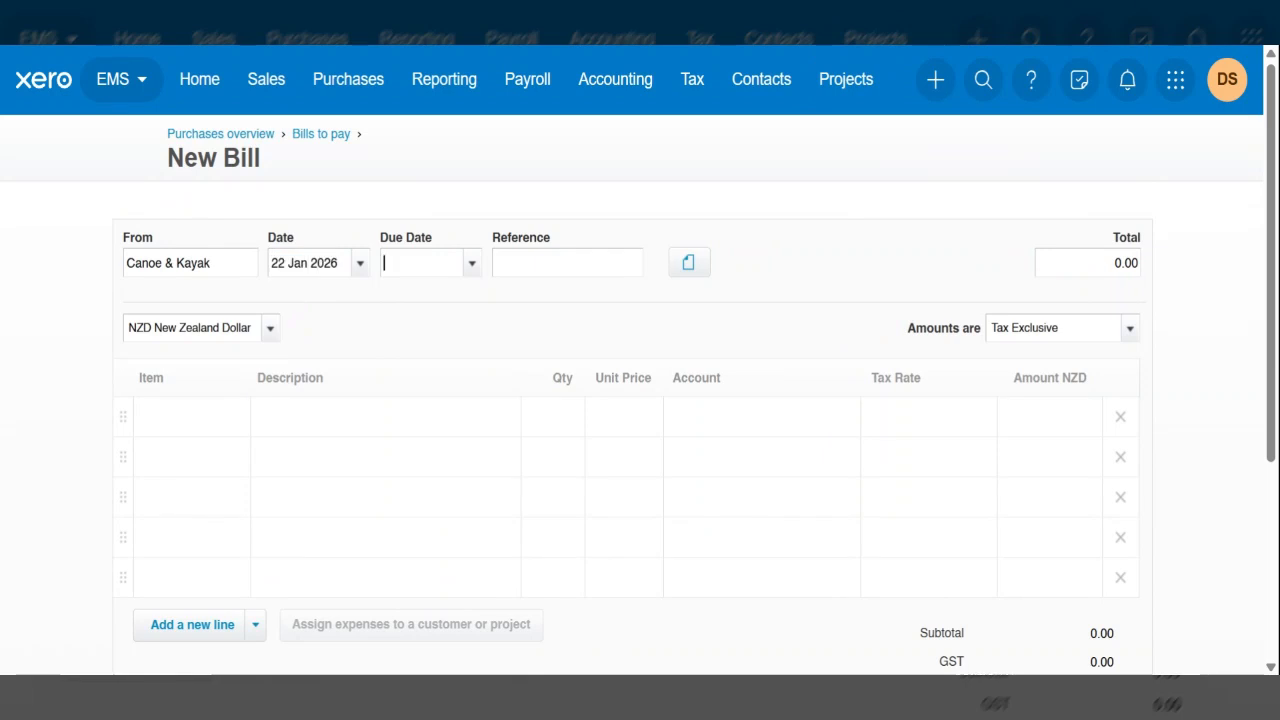
text(20 feb)
key(Tab)
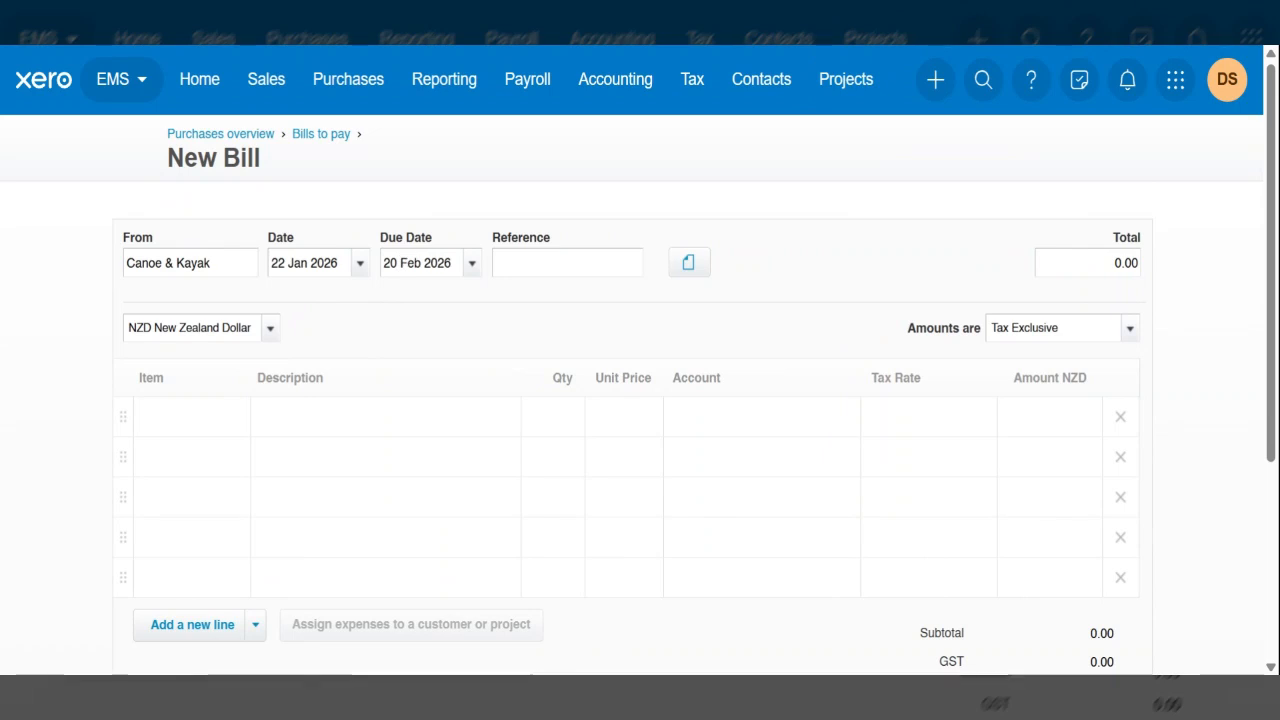
click(1129, 328)
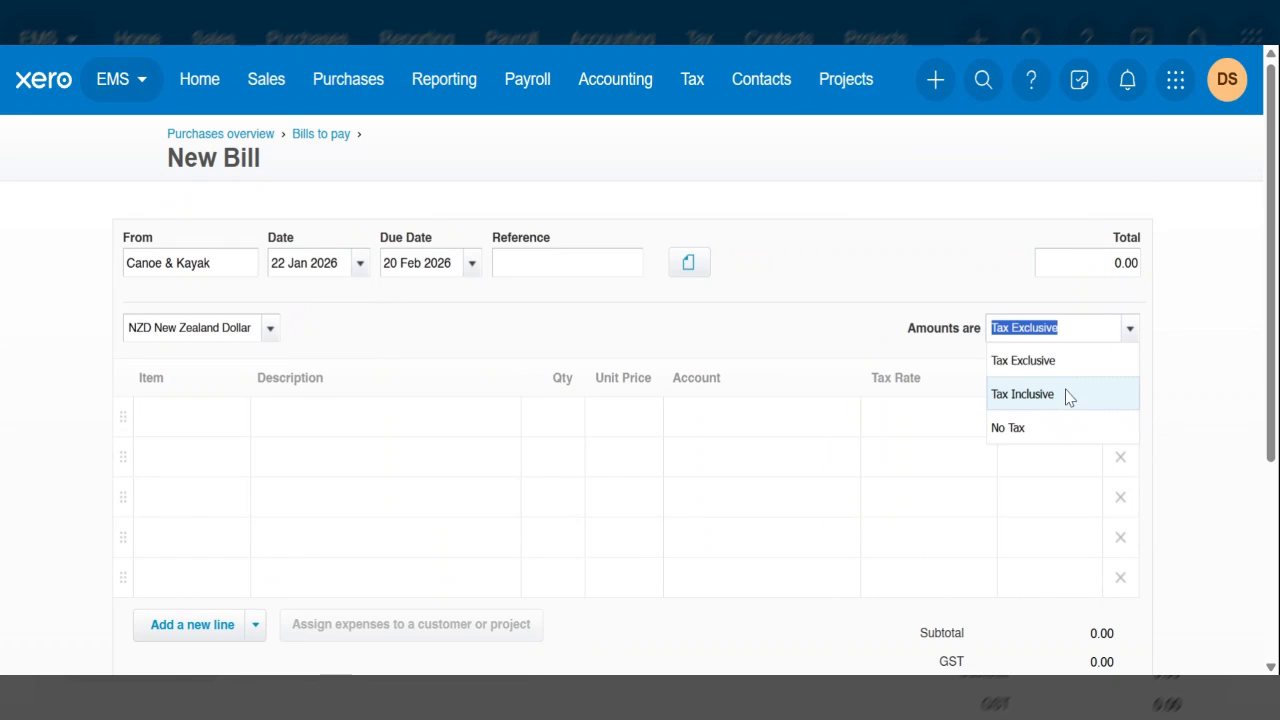
click(1066, 394)
- Enter the description NZ Kayak magazine advertising on the first bill line, leaving its item blank
click(175, 427)
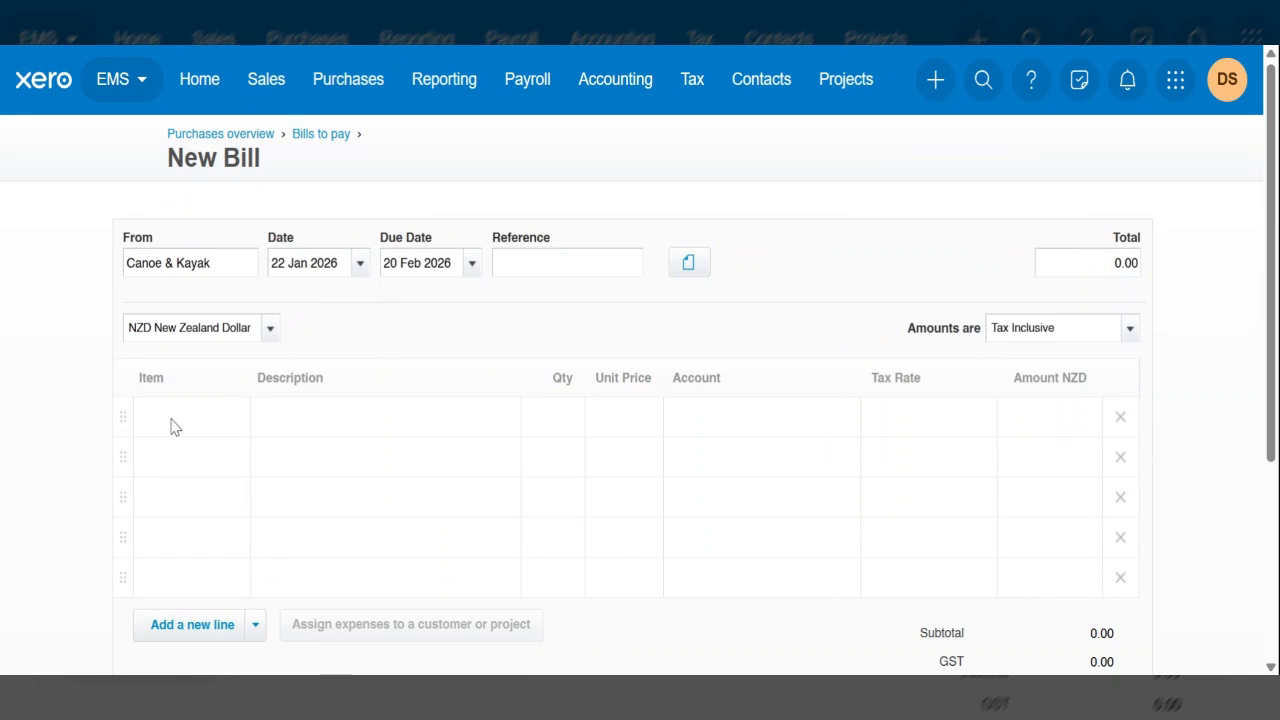
click(171, 427)
click(314, 433)
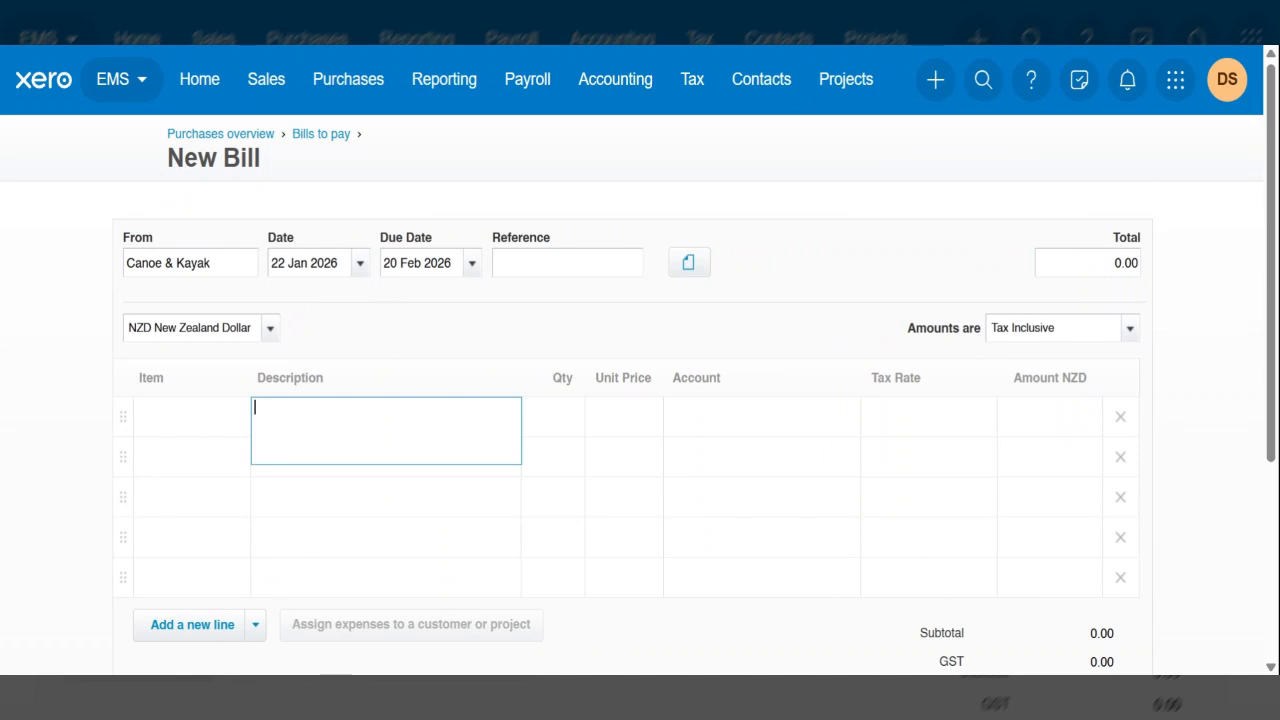
text(NZ Kayak magazine ad)
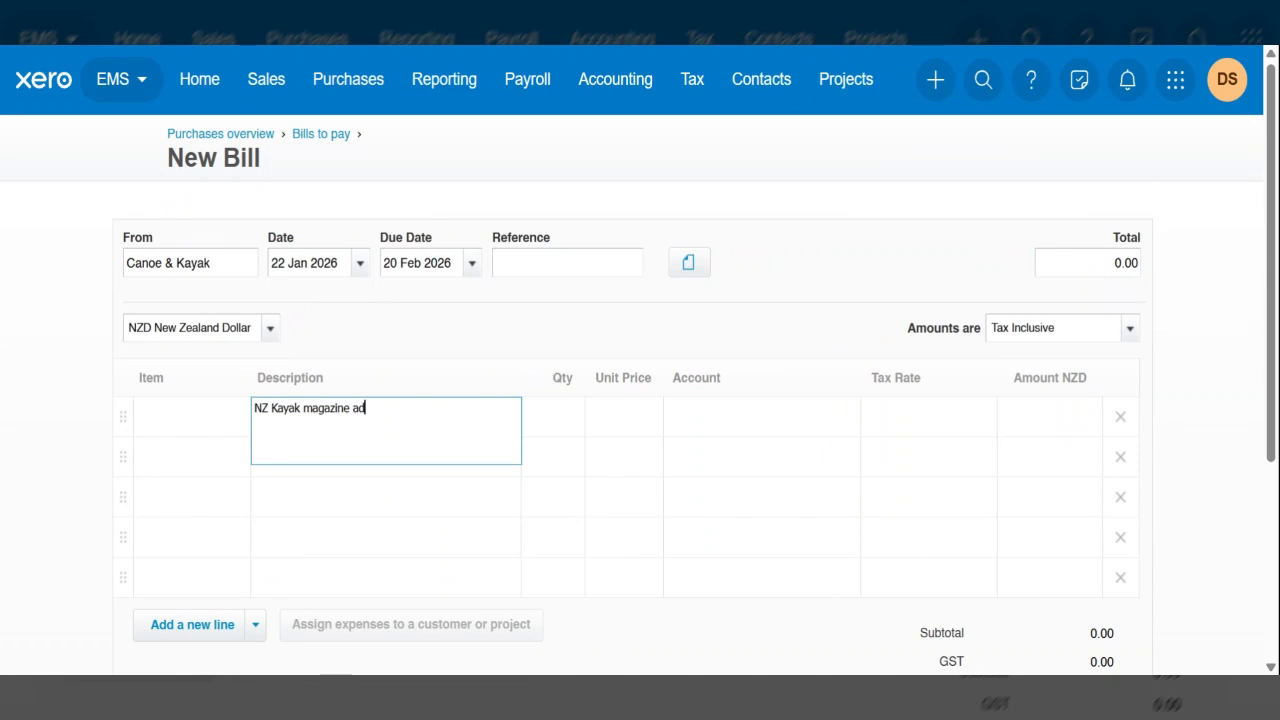
text(vertising)
key(Tab)
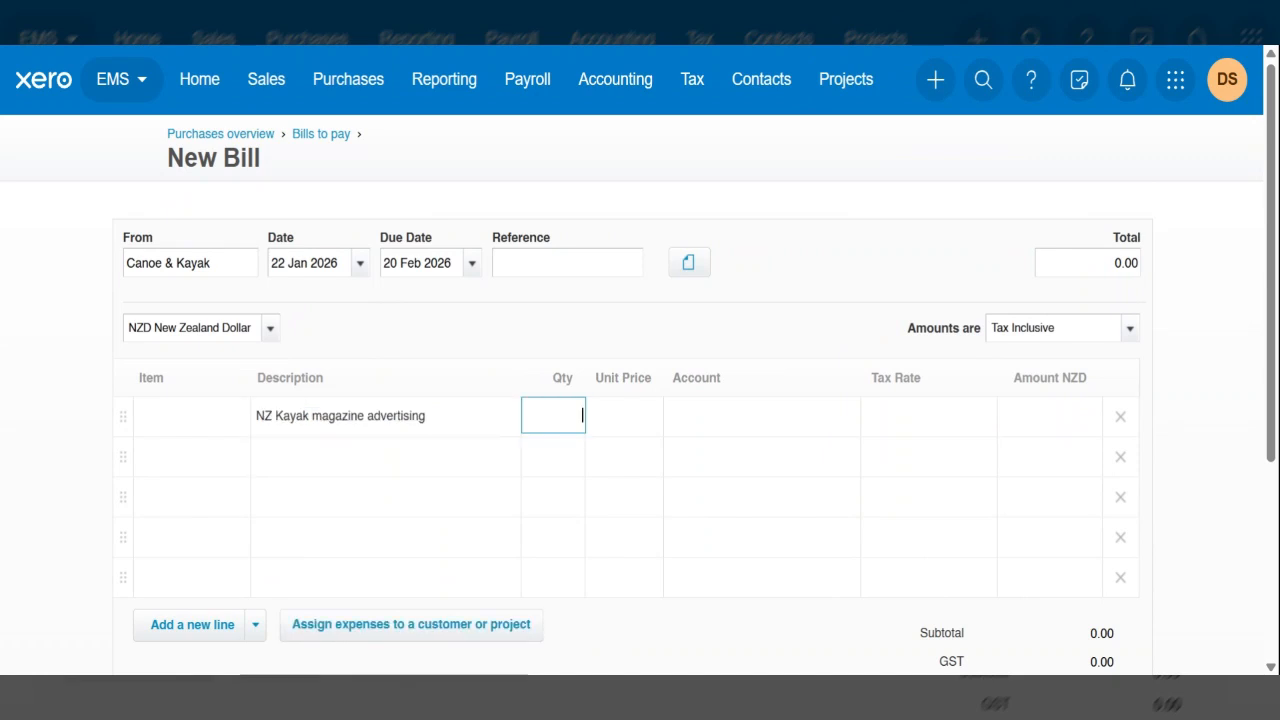
- Give the advertising line quantity 1 and unit price 247.50, and code it to account 405 - Marketing
text(1)
key(Tab)
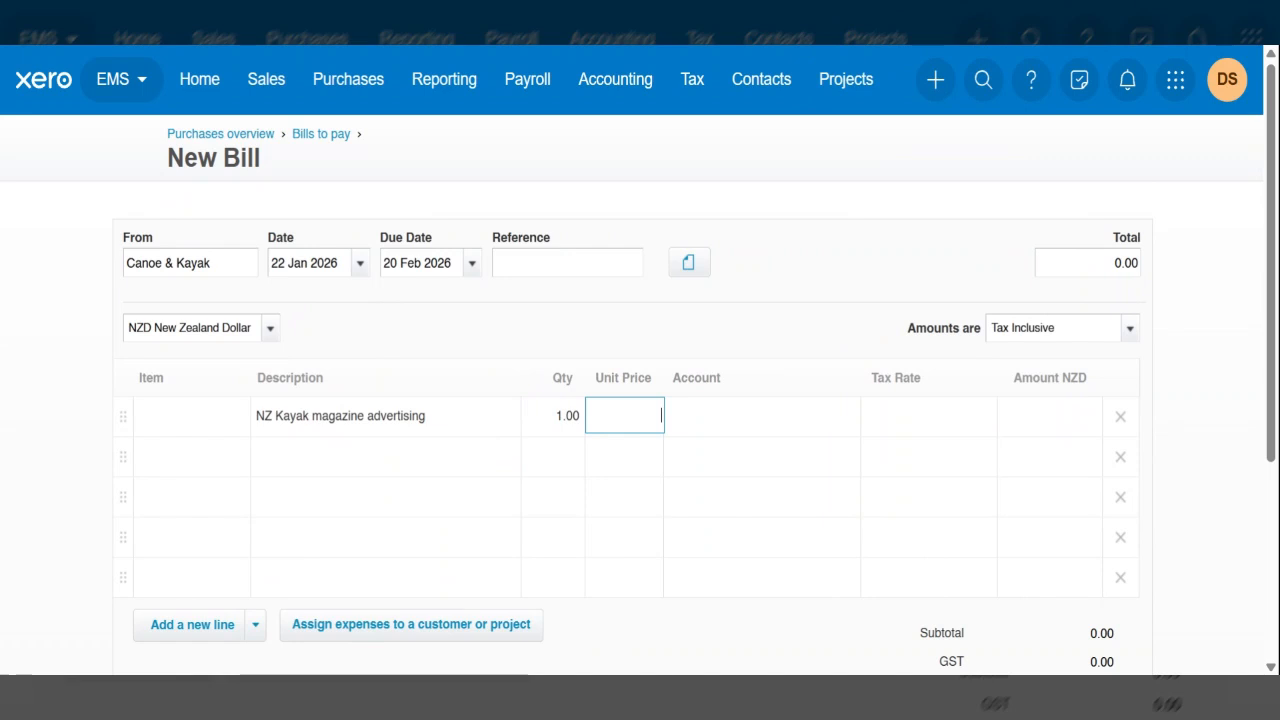
text(247.50)
key(Tab)
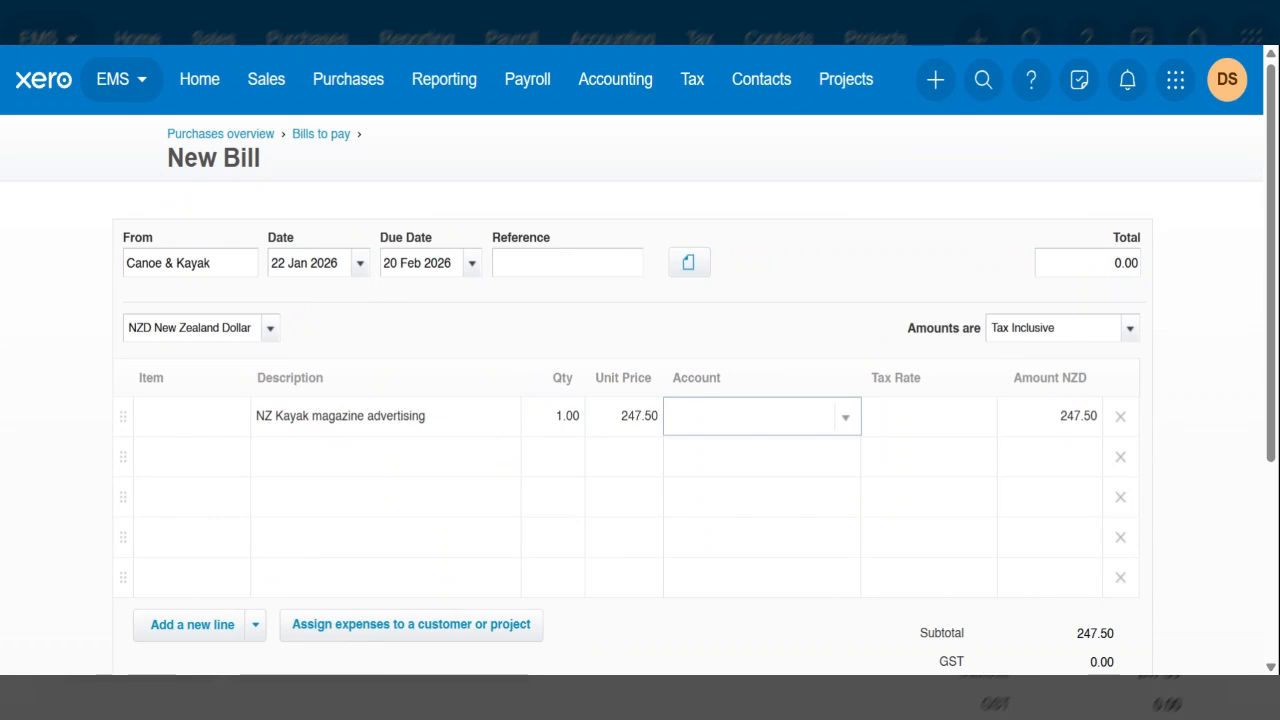
scroll(1047, 322, down, 1)
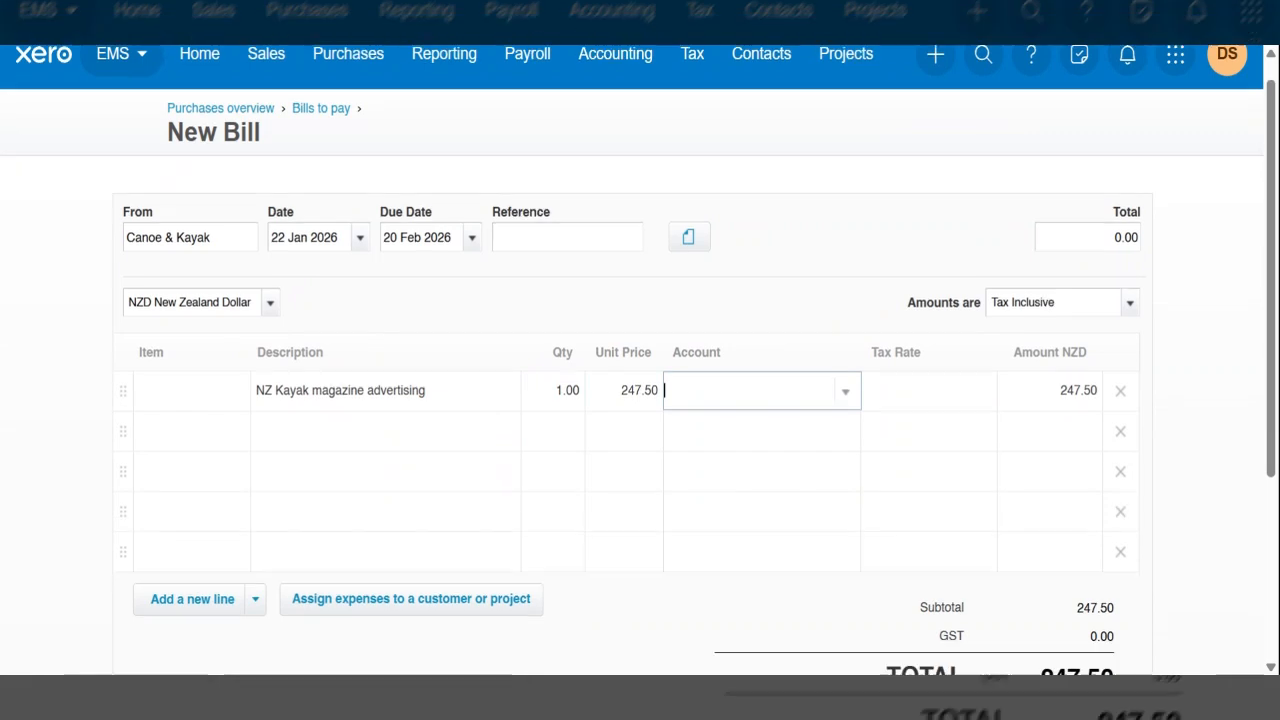
scroll(1047, 322, down, 1)
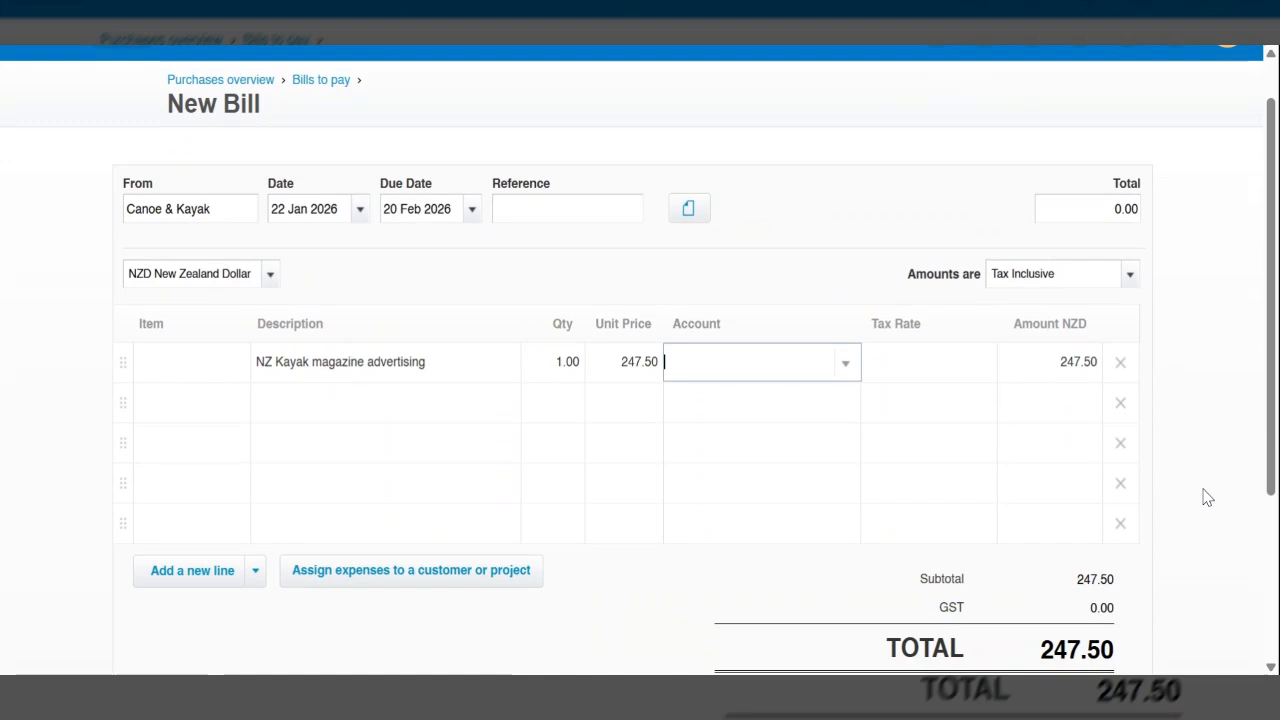
text(mark)
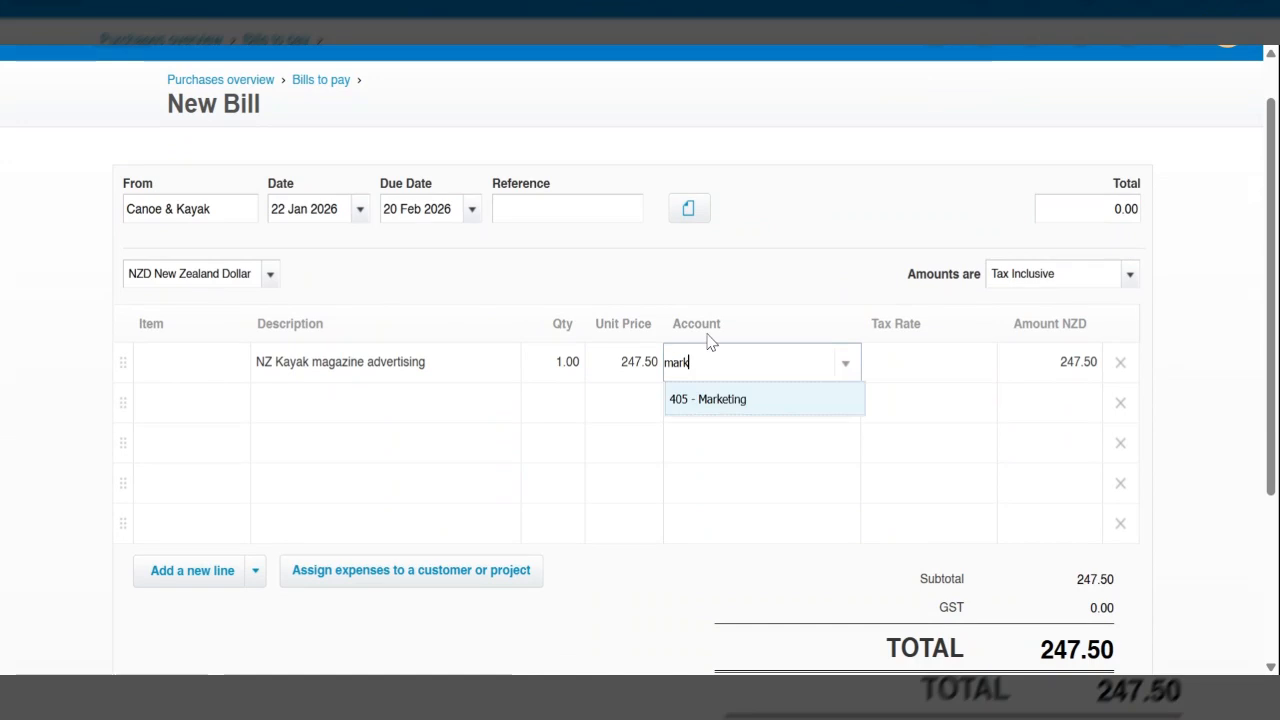
key(Return)
- Check the line details, GST and total of the Canoe & Kayak bill and approve it
scroll(1083, 542, down, 1)
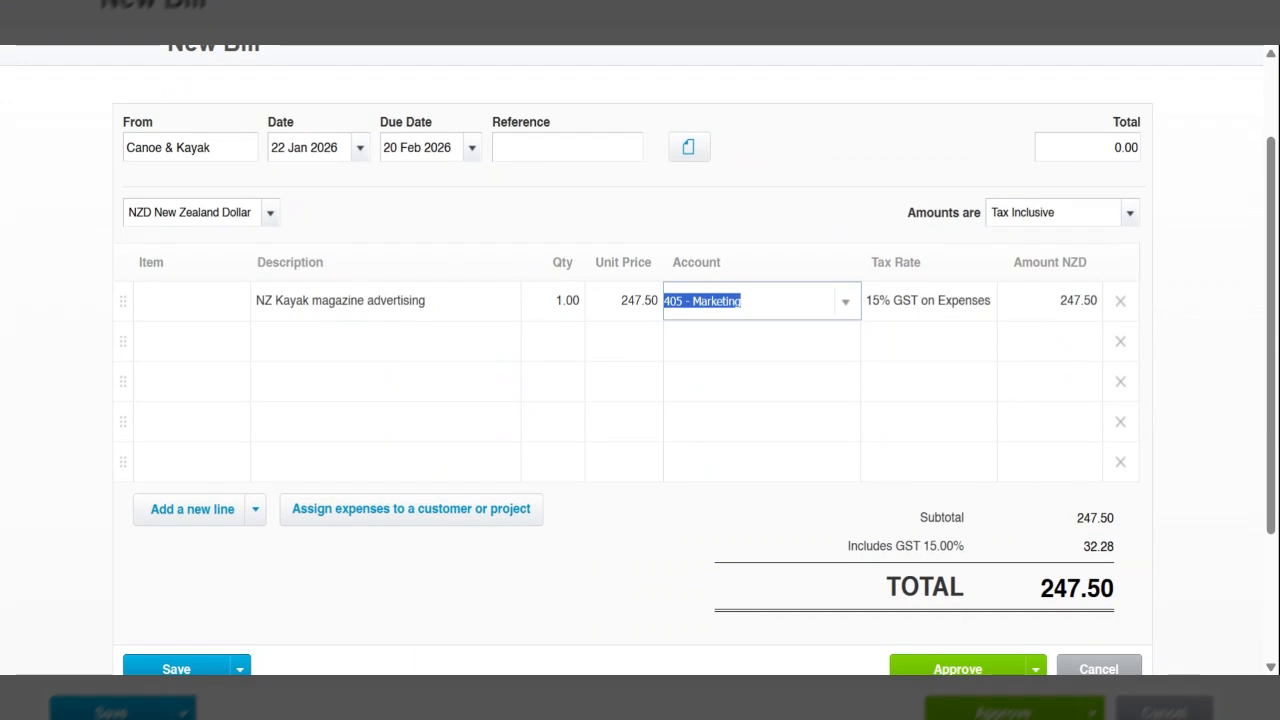
scroll(1097, 467, up, 1)
scroll(1095, 467, down, 2)
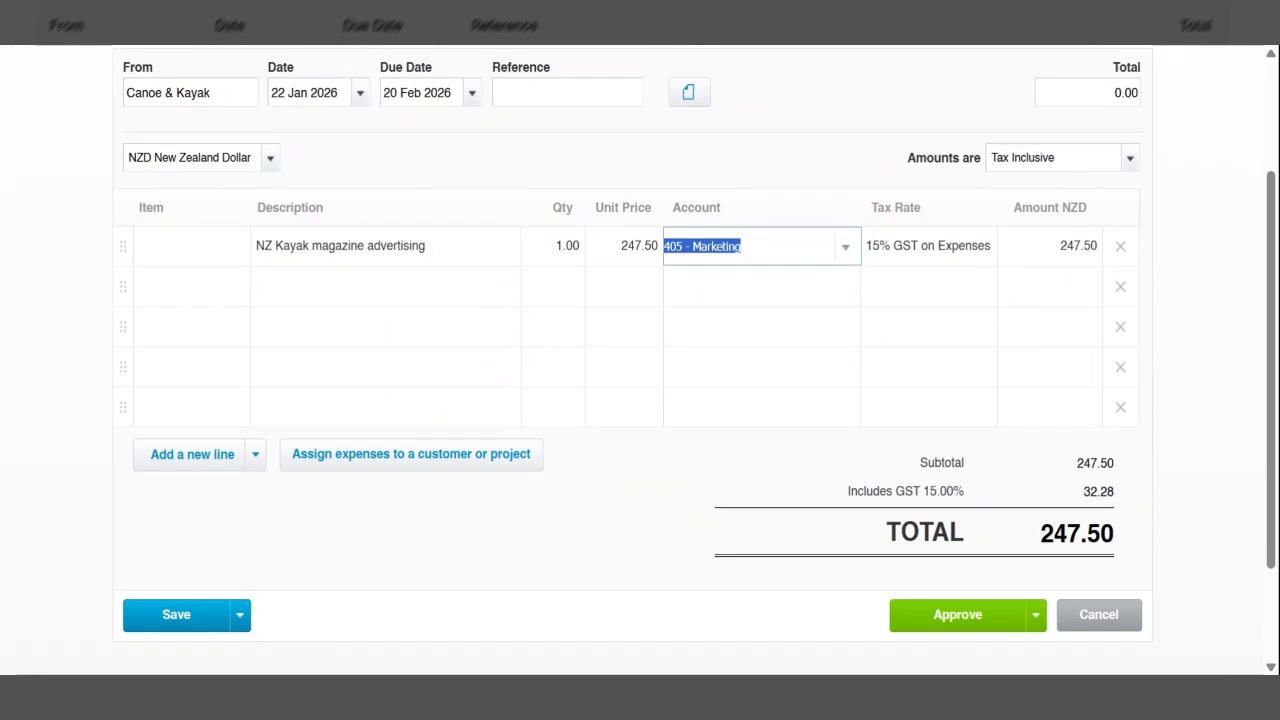
scroll(1175, 355, up, 1)
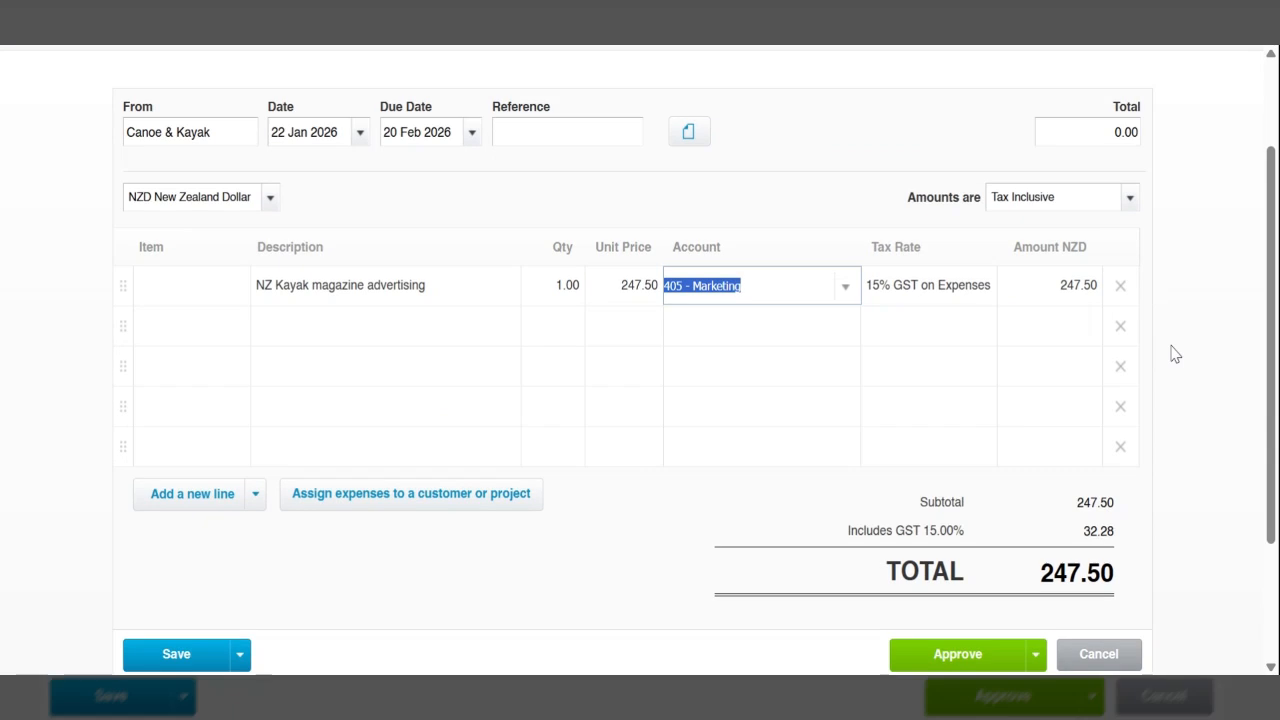
scroll(640, 400, up, 2)
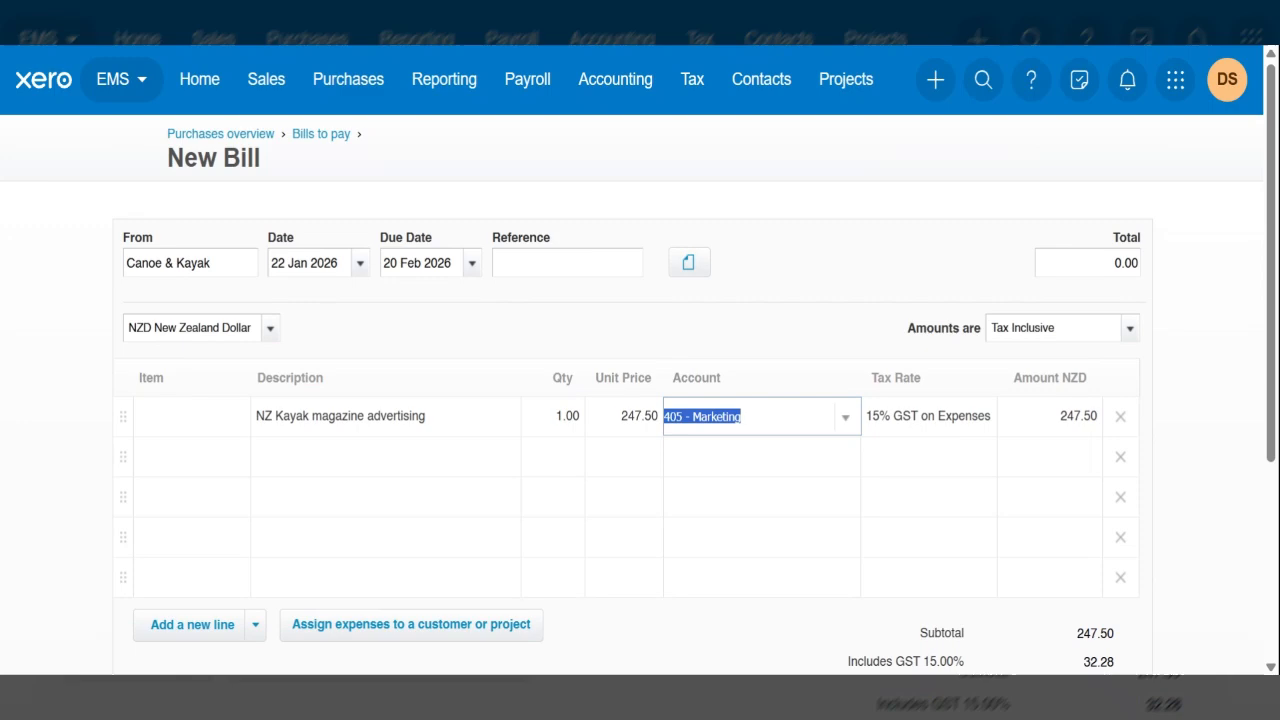
scroll(640, 400, down, 3)
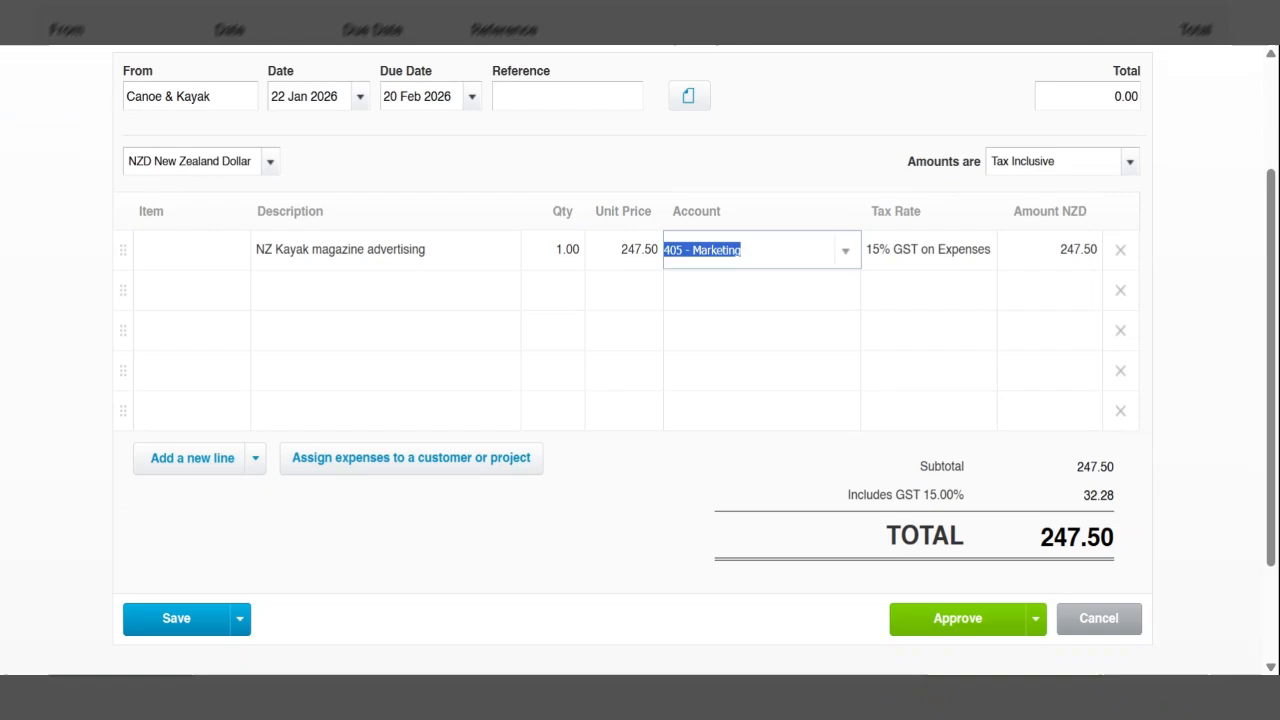
click(960, 632)
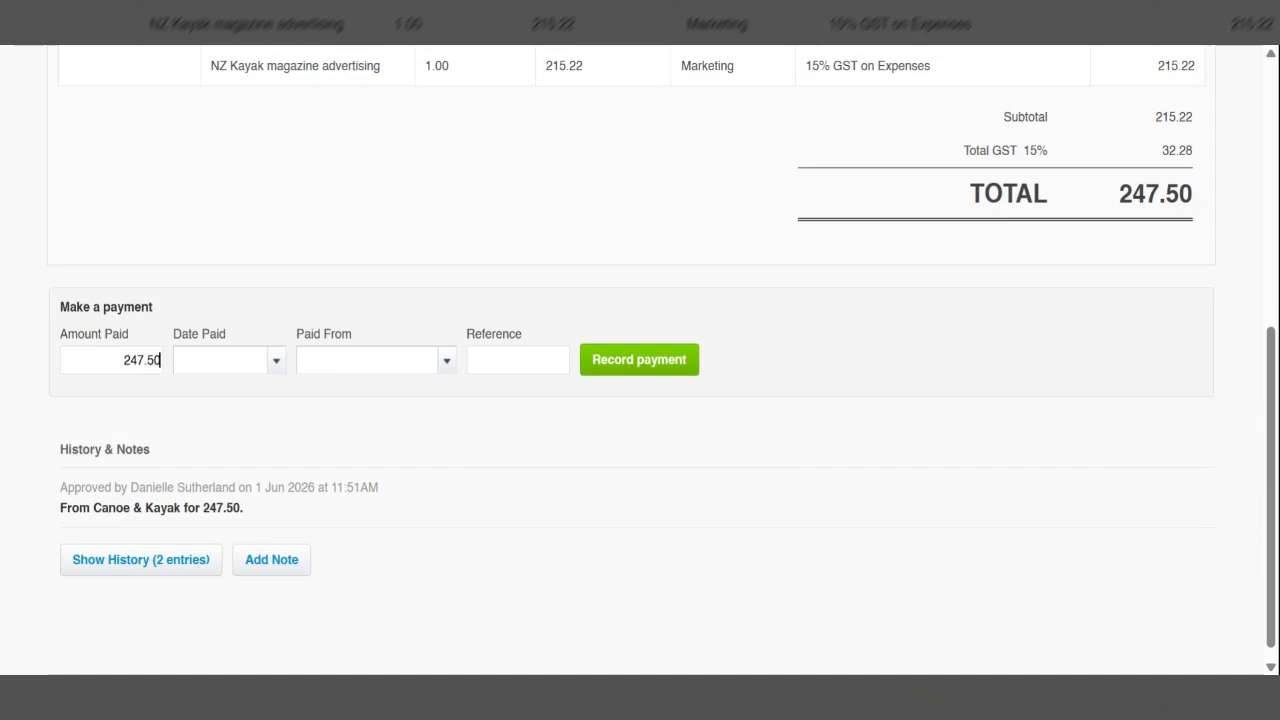
- Create a new sales invoice and enter the customer's name as the contact
scroll(1093, 390, up, 2)
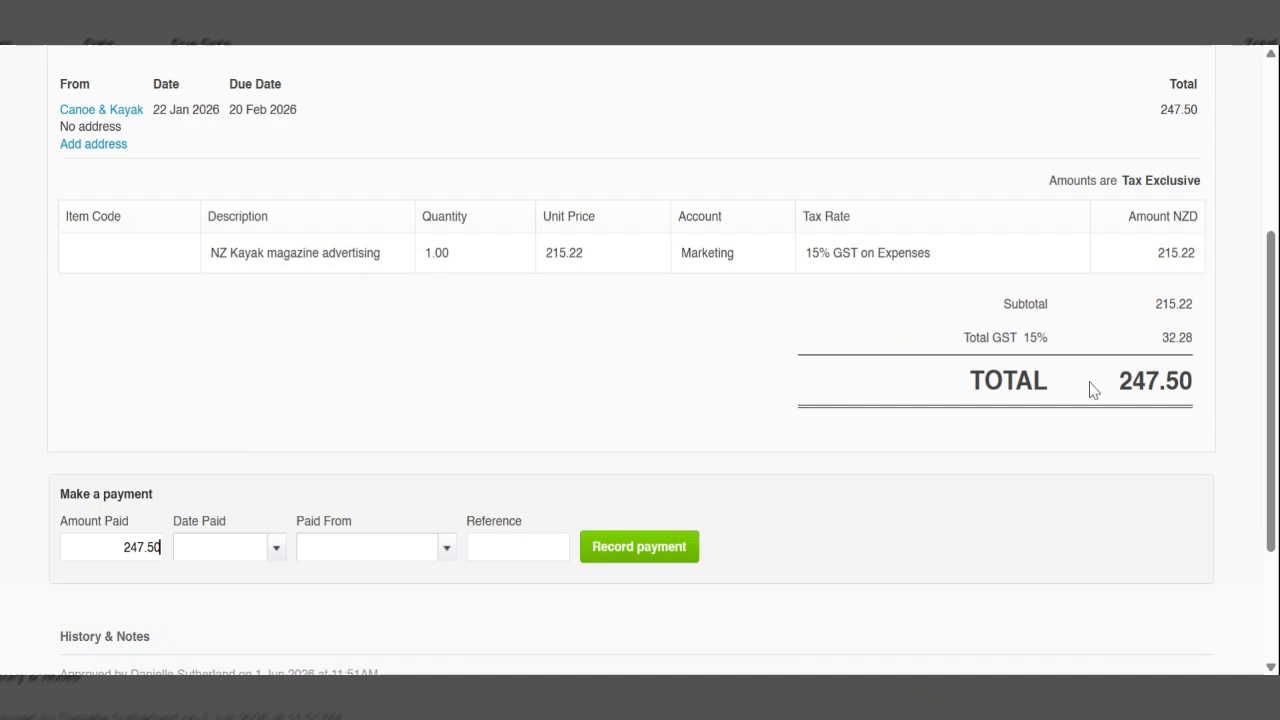
scroll(1093, 390, up, 3)
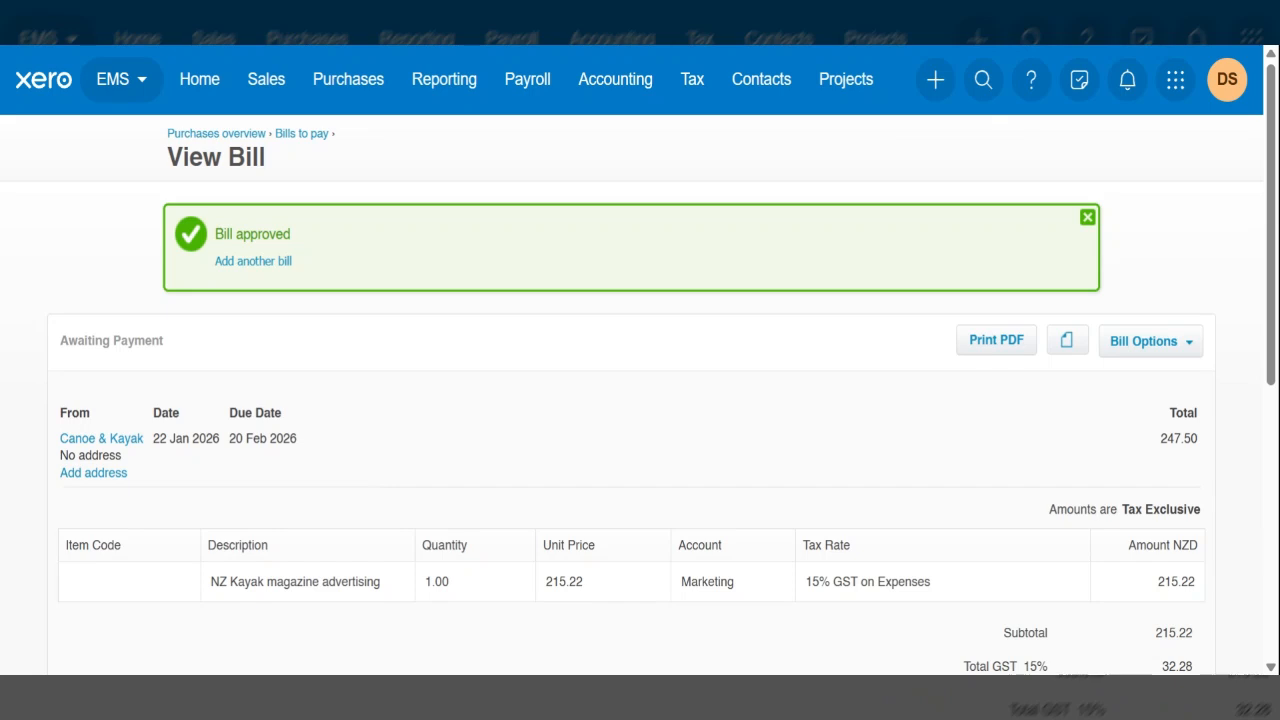
click(935, 88)
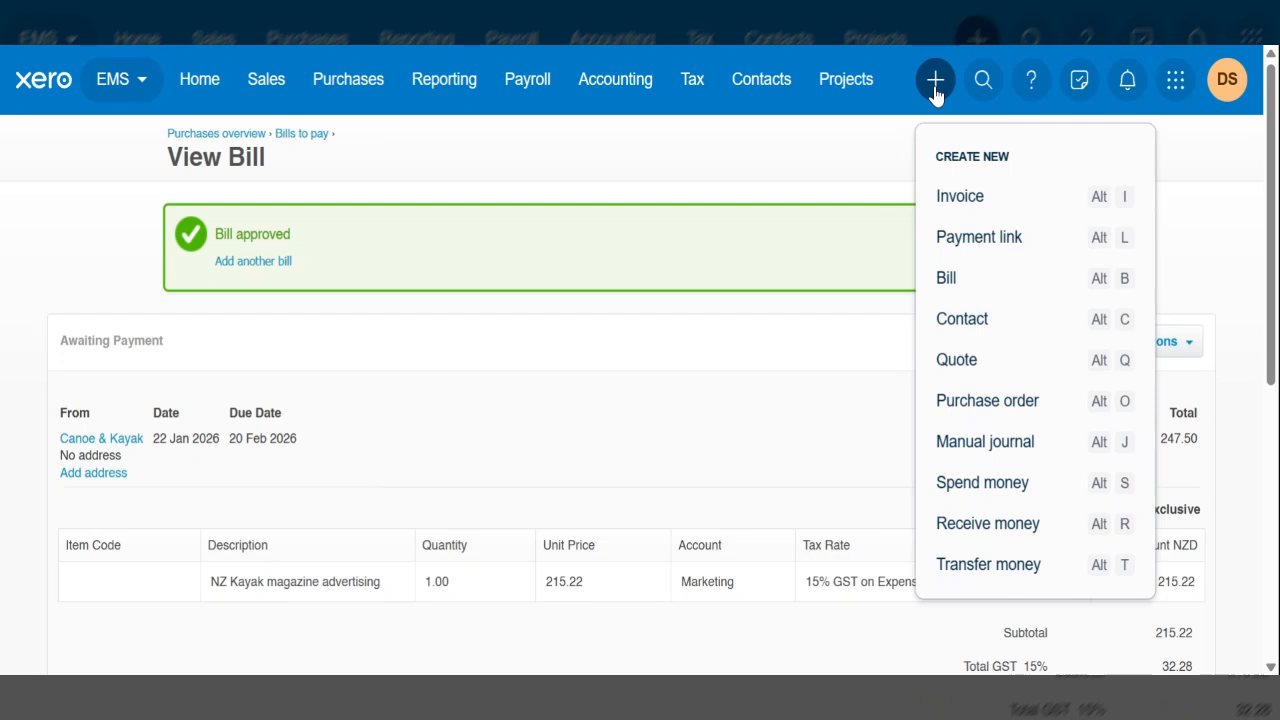
click(975, 204)
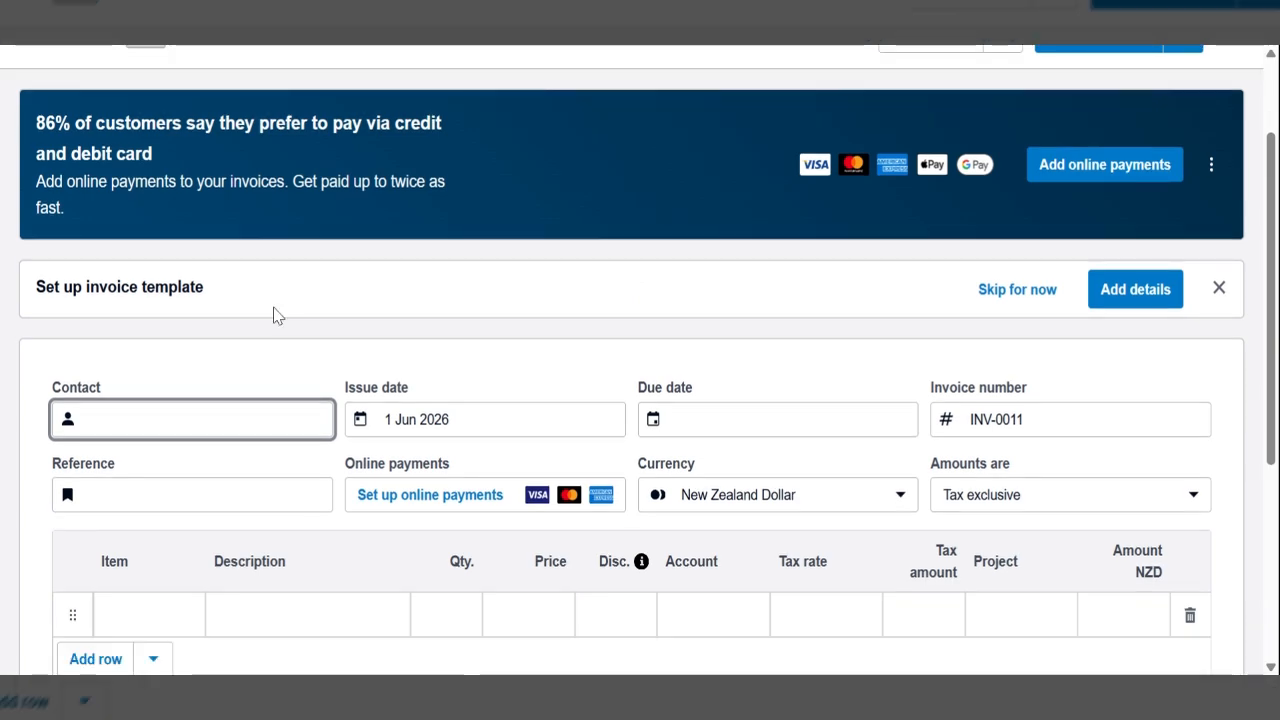
text(A Lo)
key(Tab)
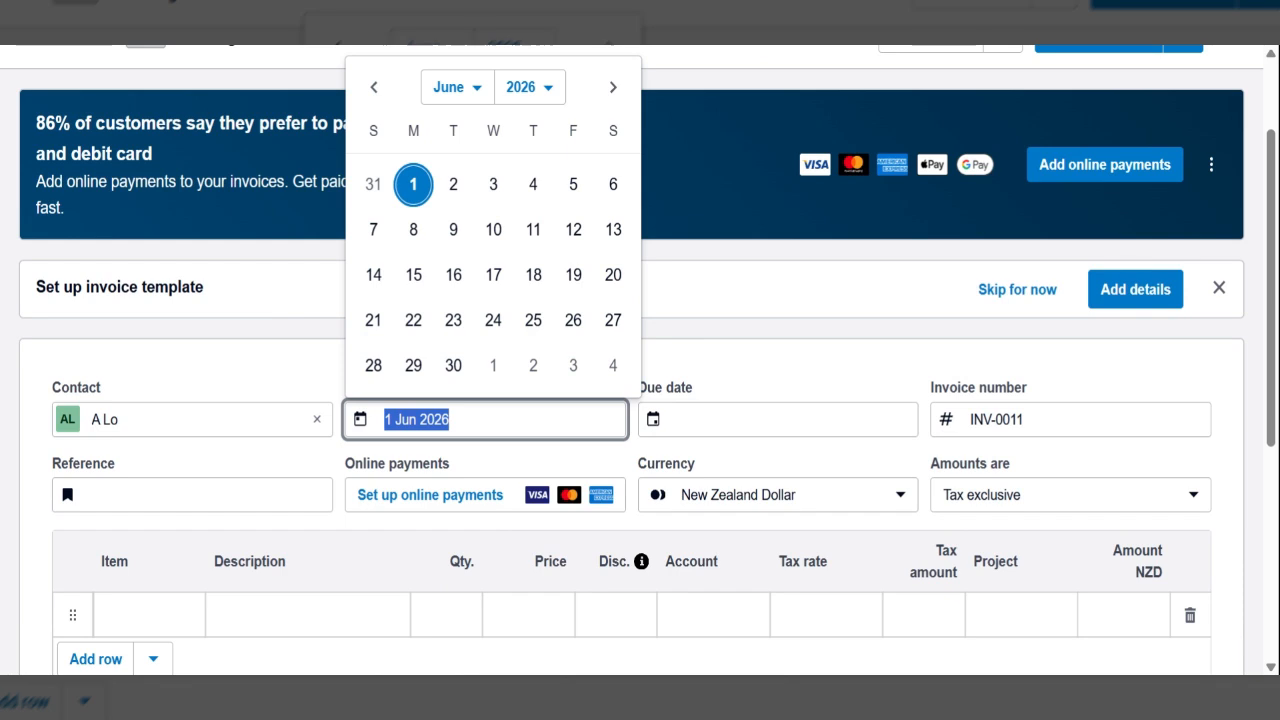
- Set the invoice's issue date to 17 Jan 2026 and its due date to 20 Feb 2026
click(461, 98)
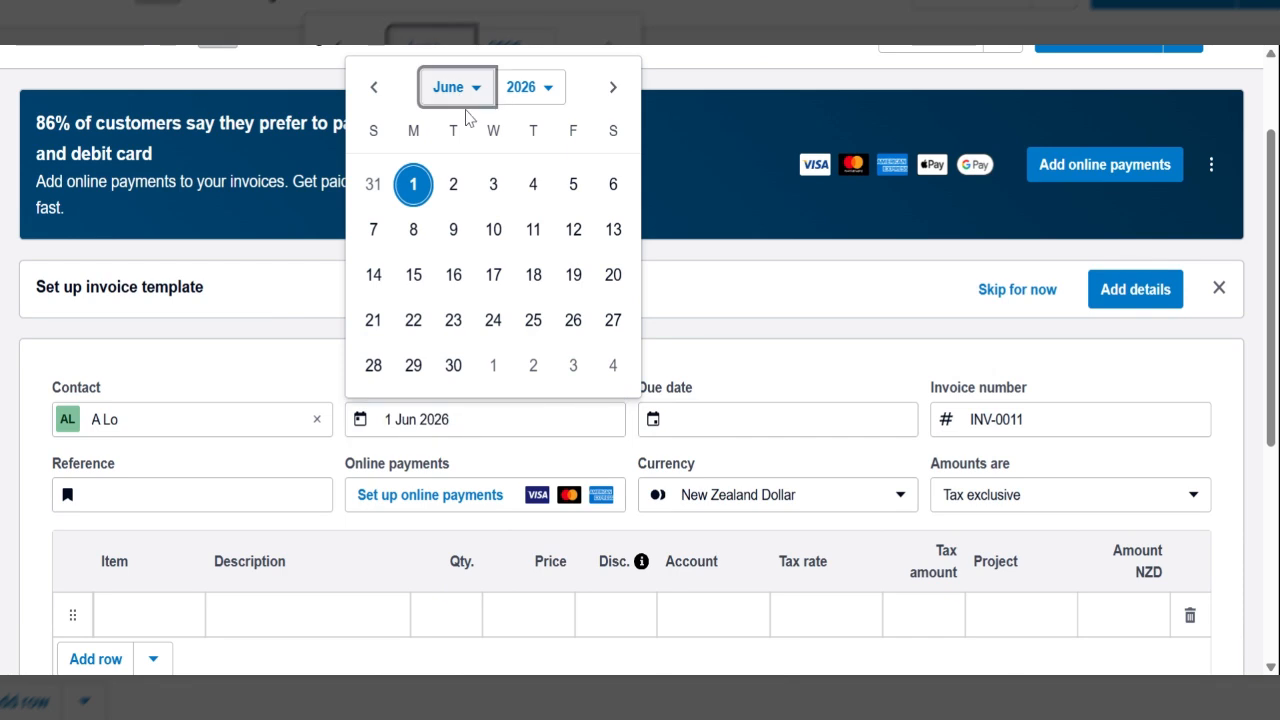
click(494, 156)
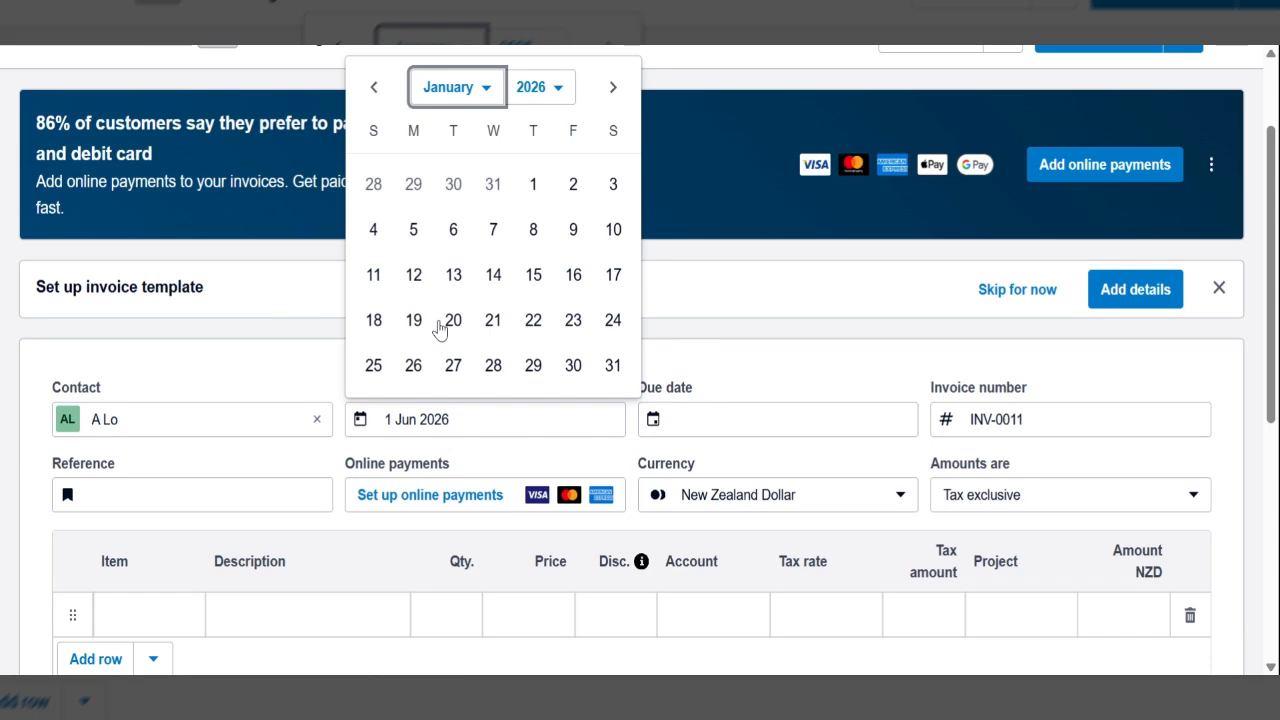
click(614, 284)
key(Tab)
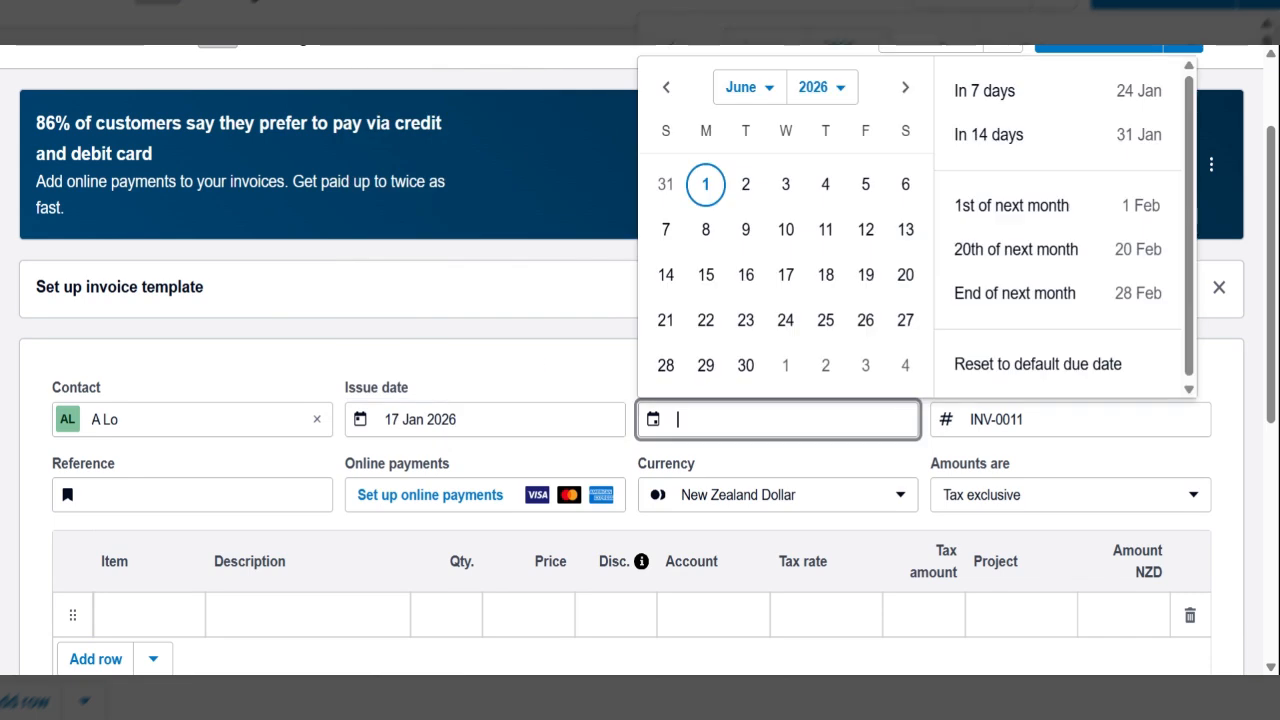
text(20 feb)
key(Tab)
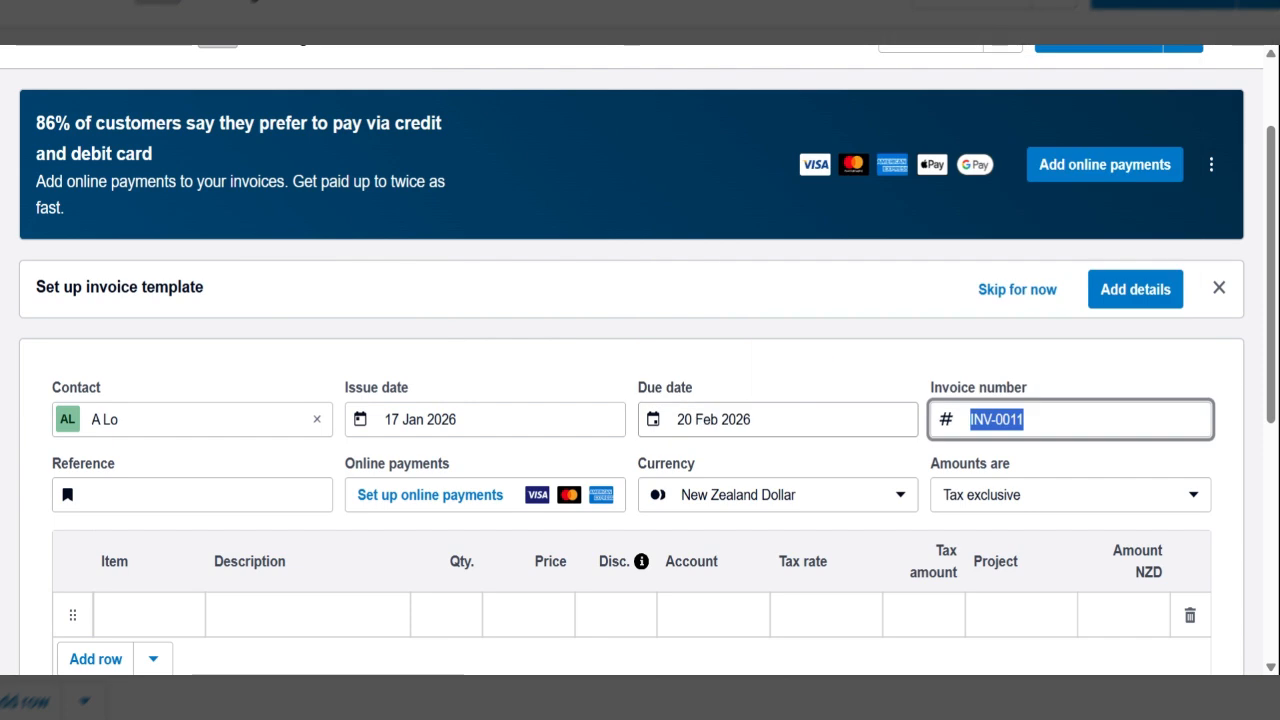
- Add the item KK1 Kids Kayaks on the first invoice line with quantity 2
scroll(640, 400, down, 1)
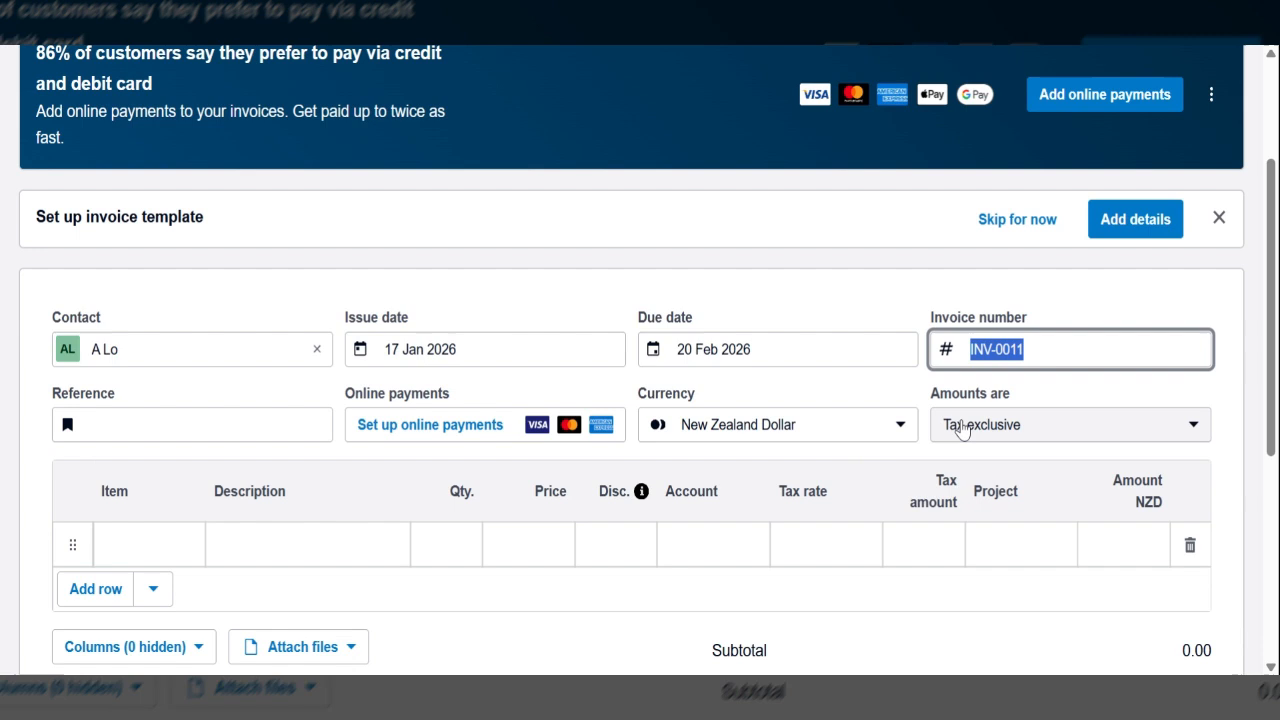
click(149, 545)
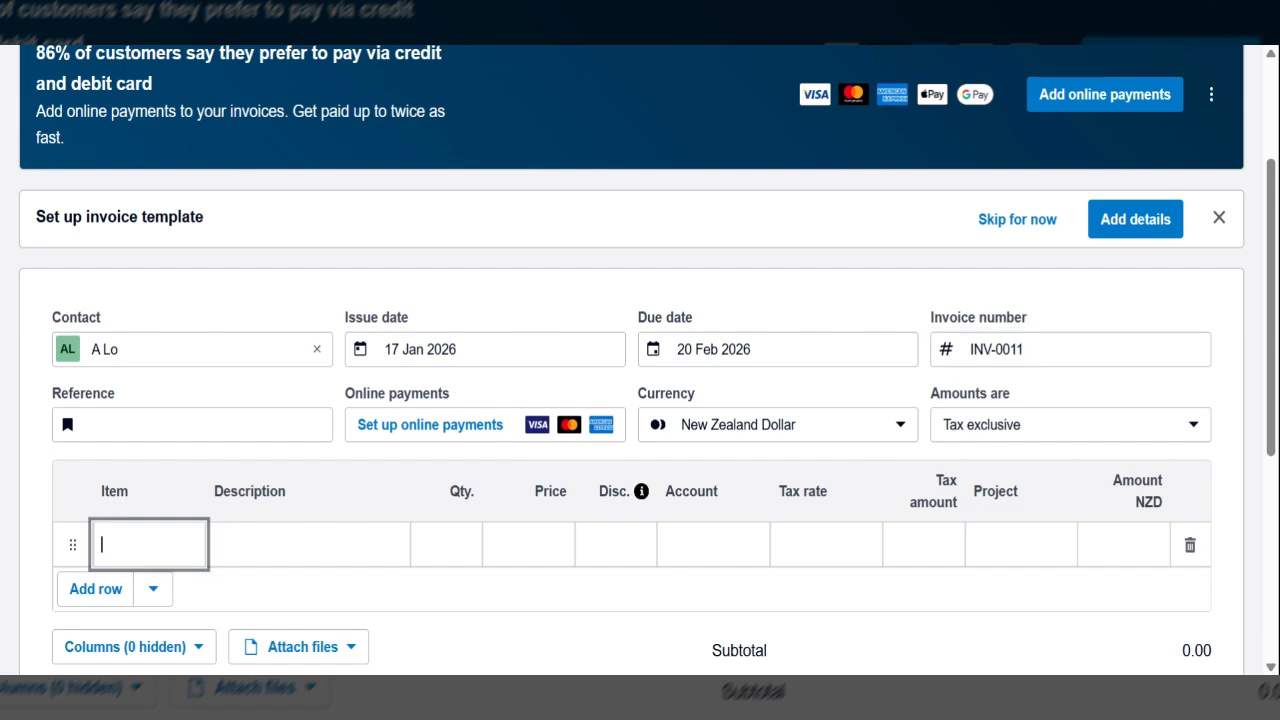
text(kid)
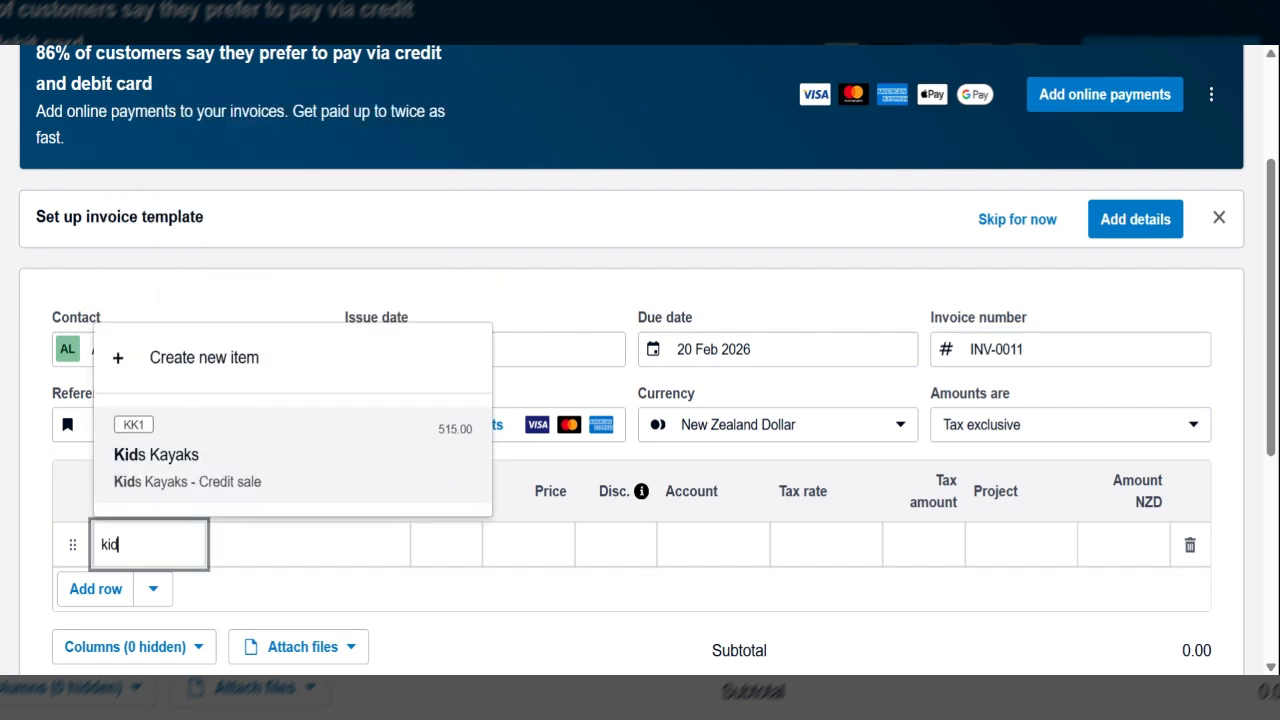
click(190, 470)
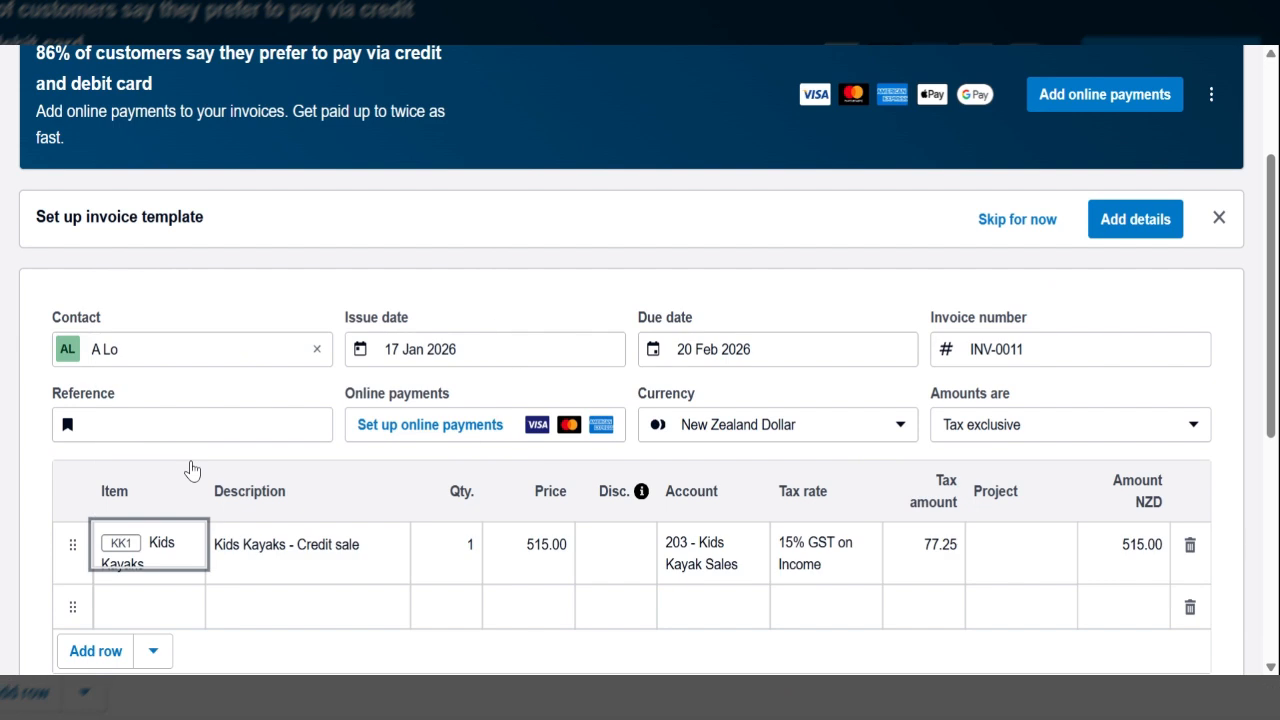
key(Tab)
key(Tab)
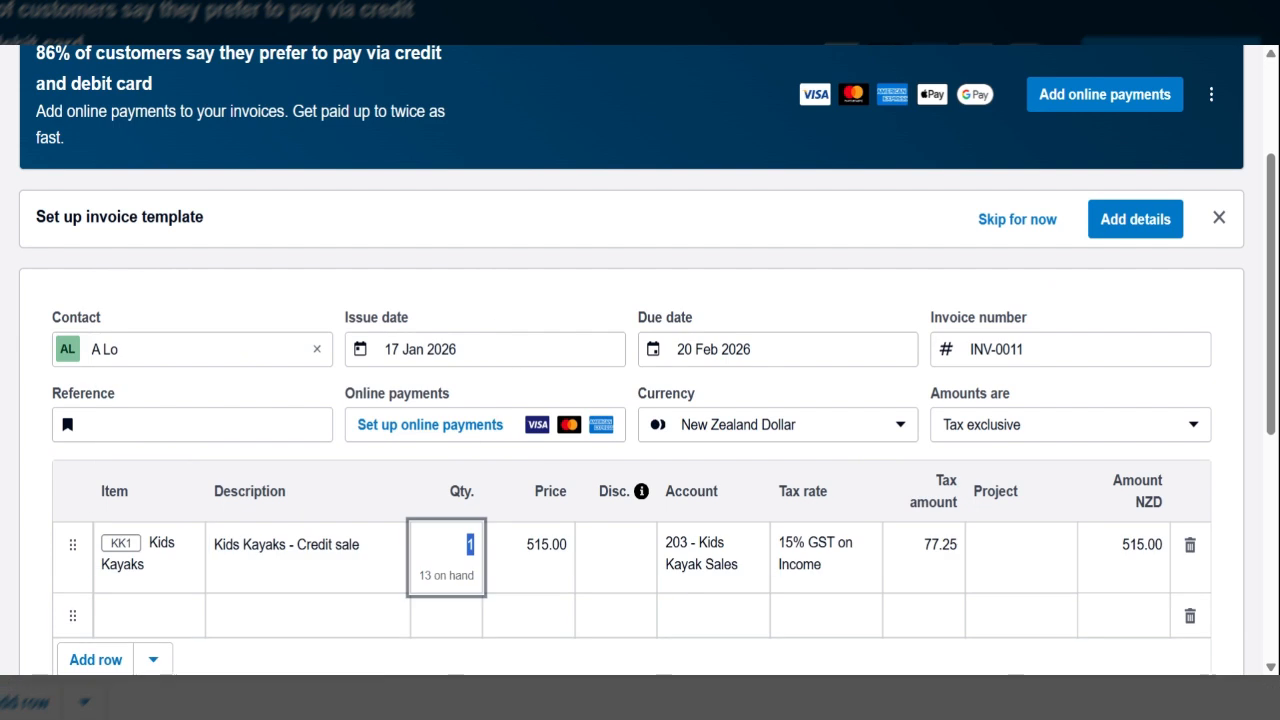
text(2)
key(Tab)
- Add a second invoice line described as "Painting names on kayaks" with quantity 1 and price 34.00
scroll(672, 605, down, 2)
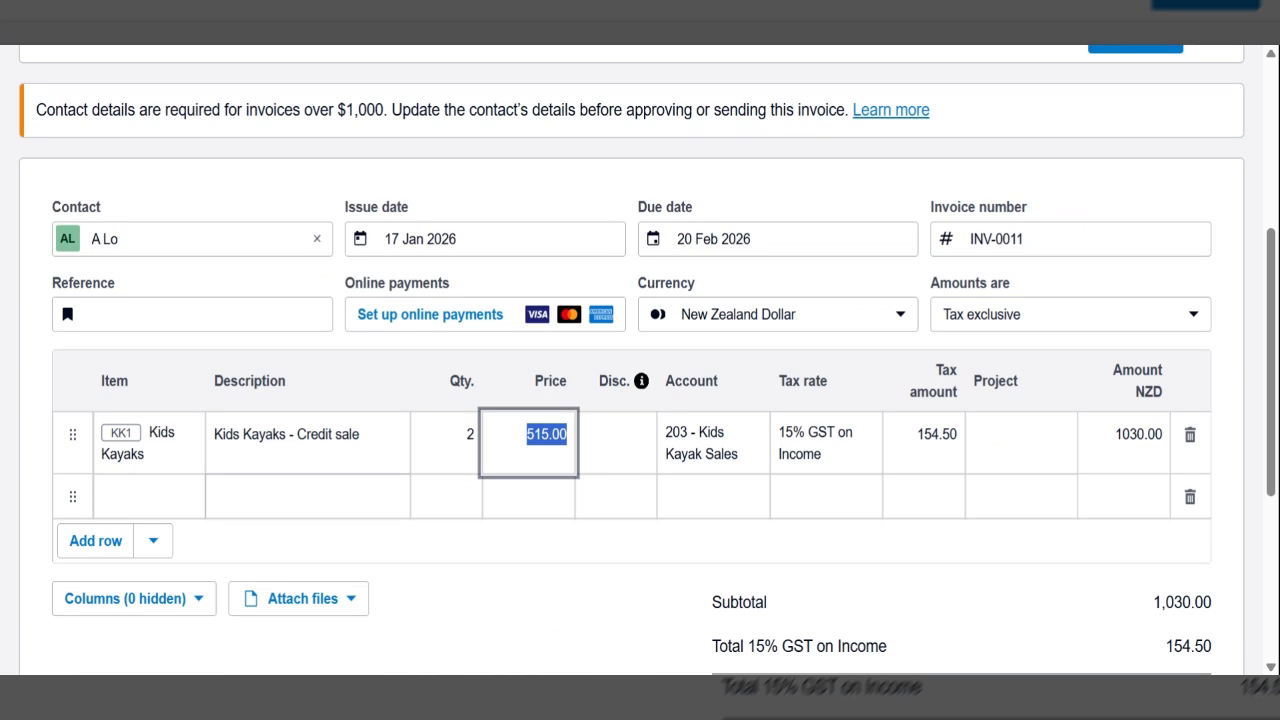
click(308, 496)
text(Painti)
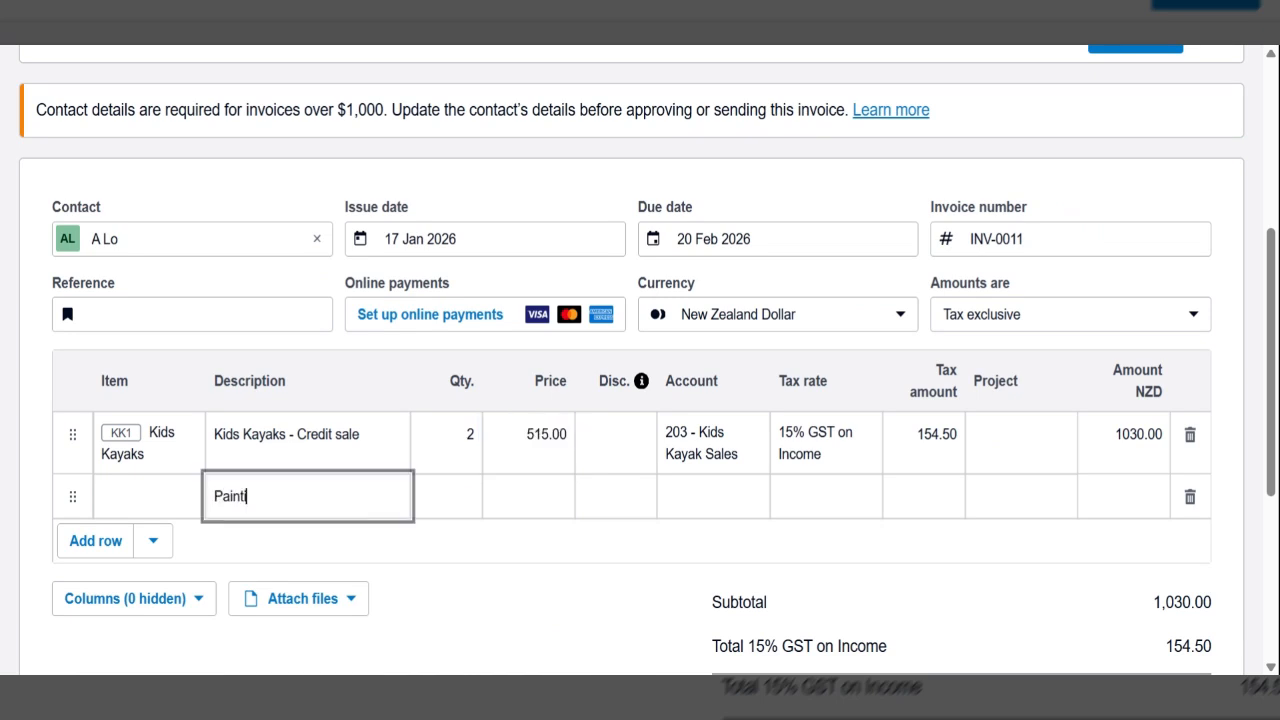
text(ng names on )
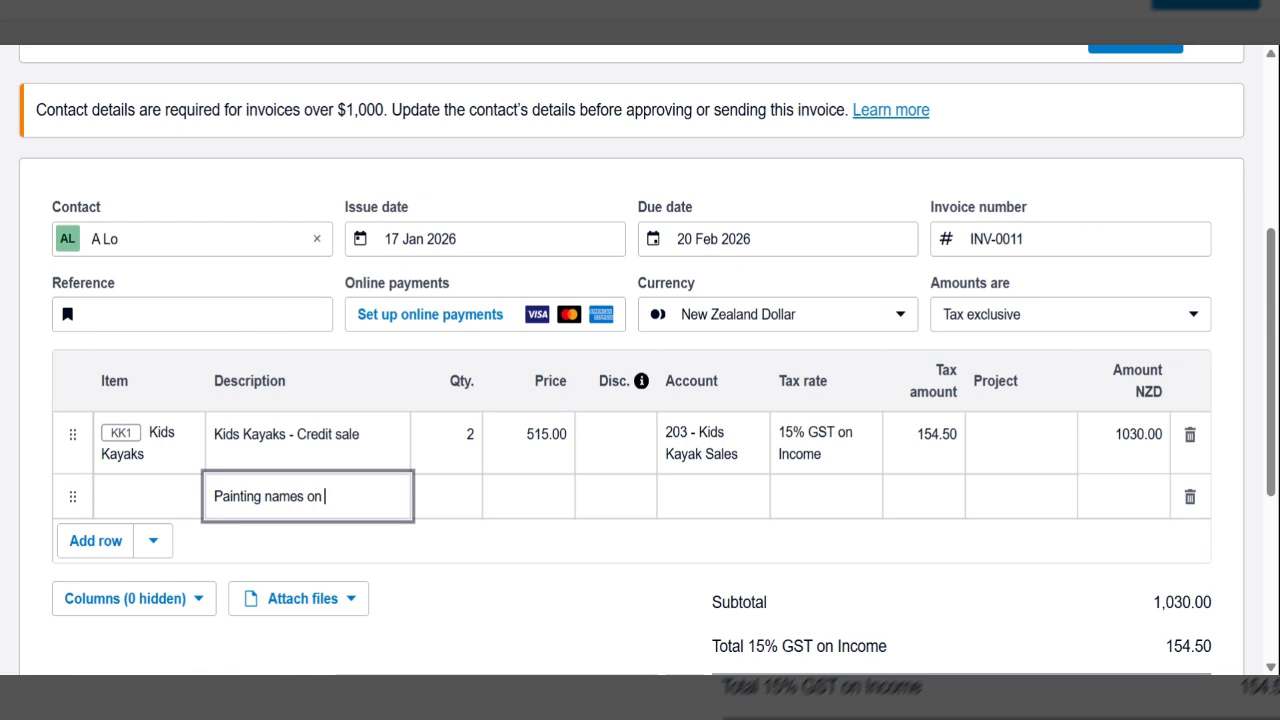
text(kayaks)
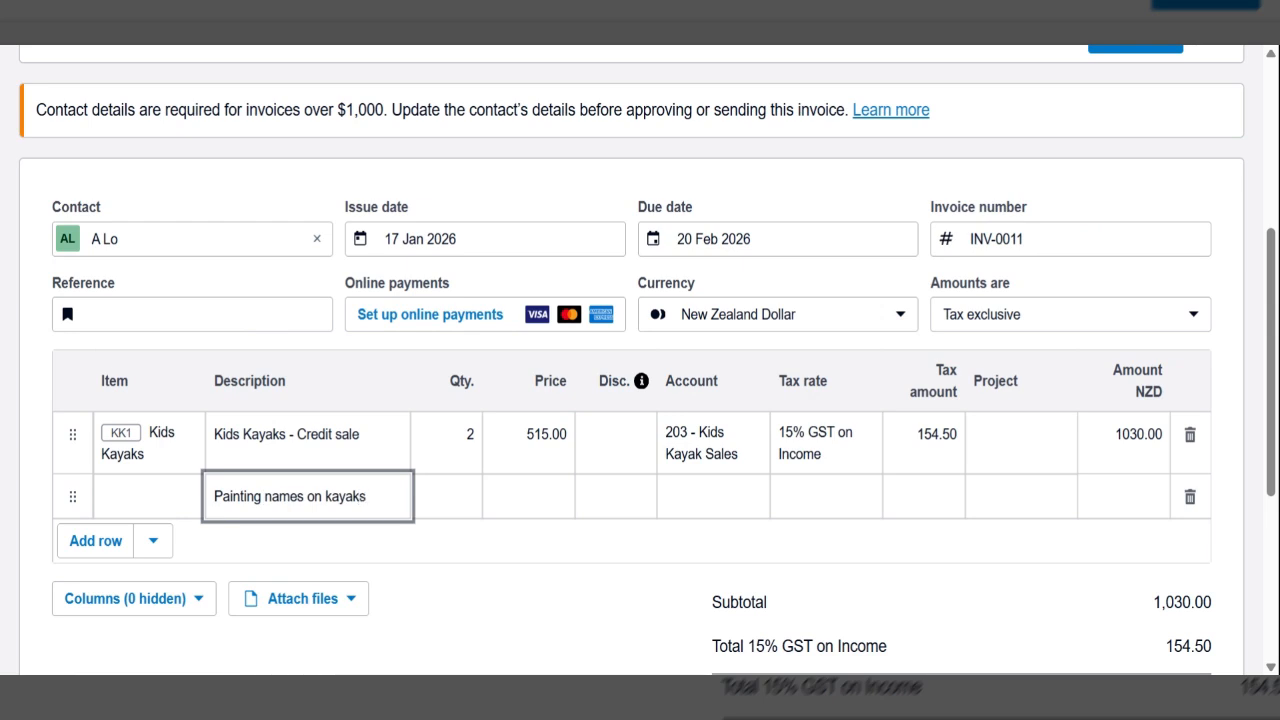
key(Tab)
text(1)
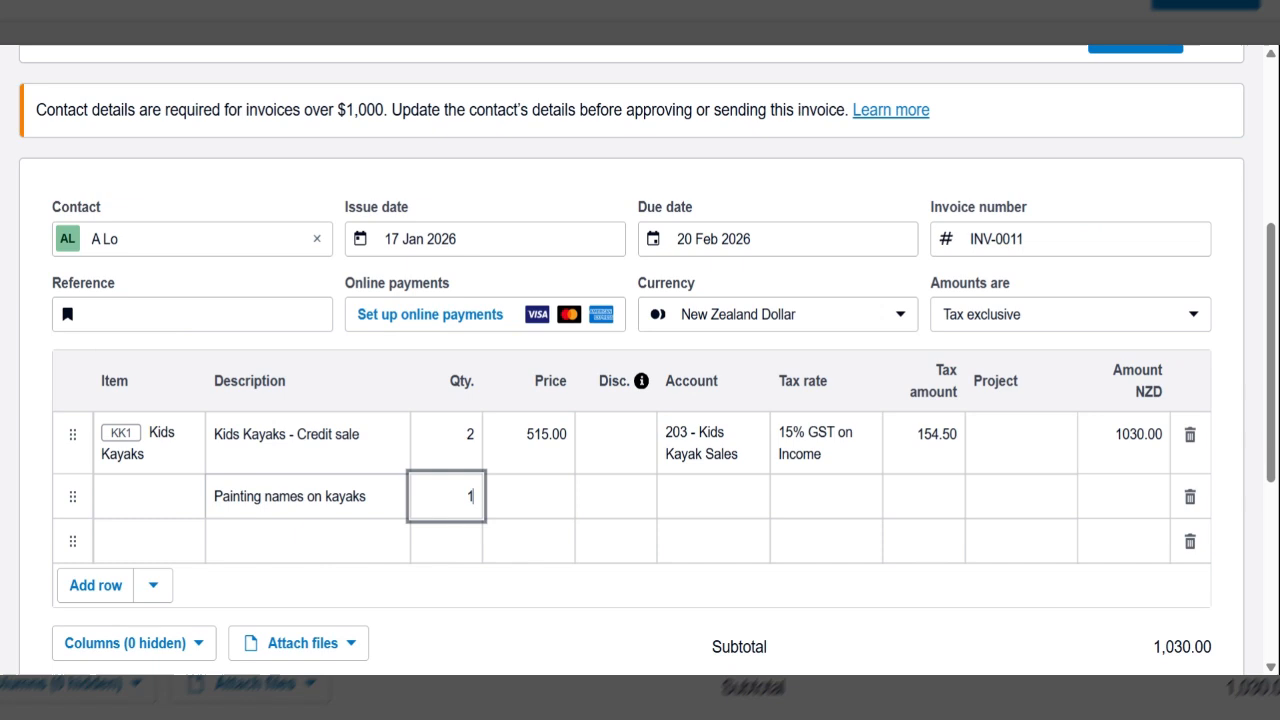
key(Tab)
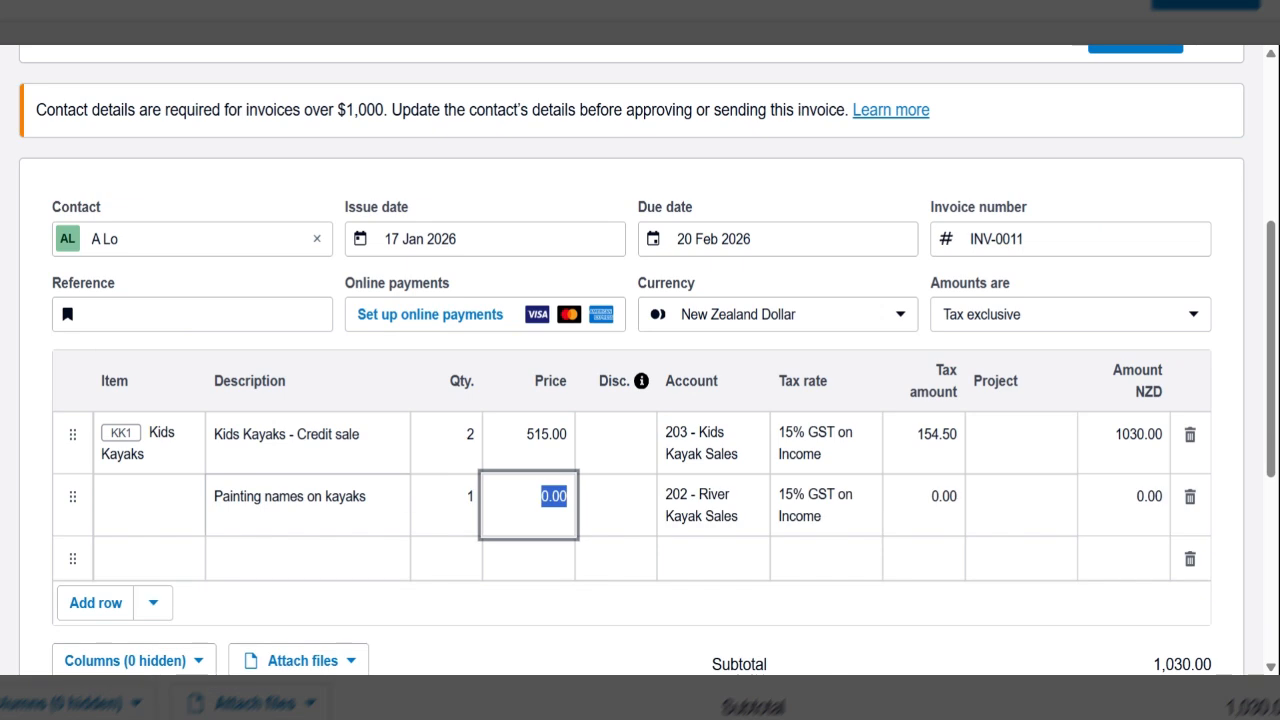
text(34)
key(Tab)
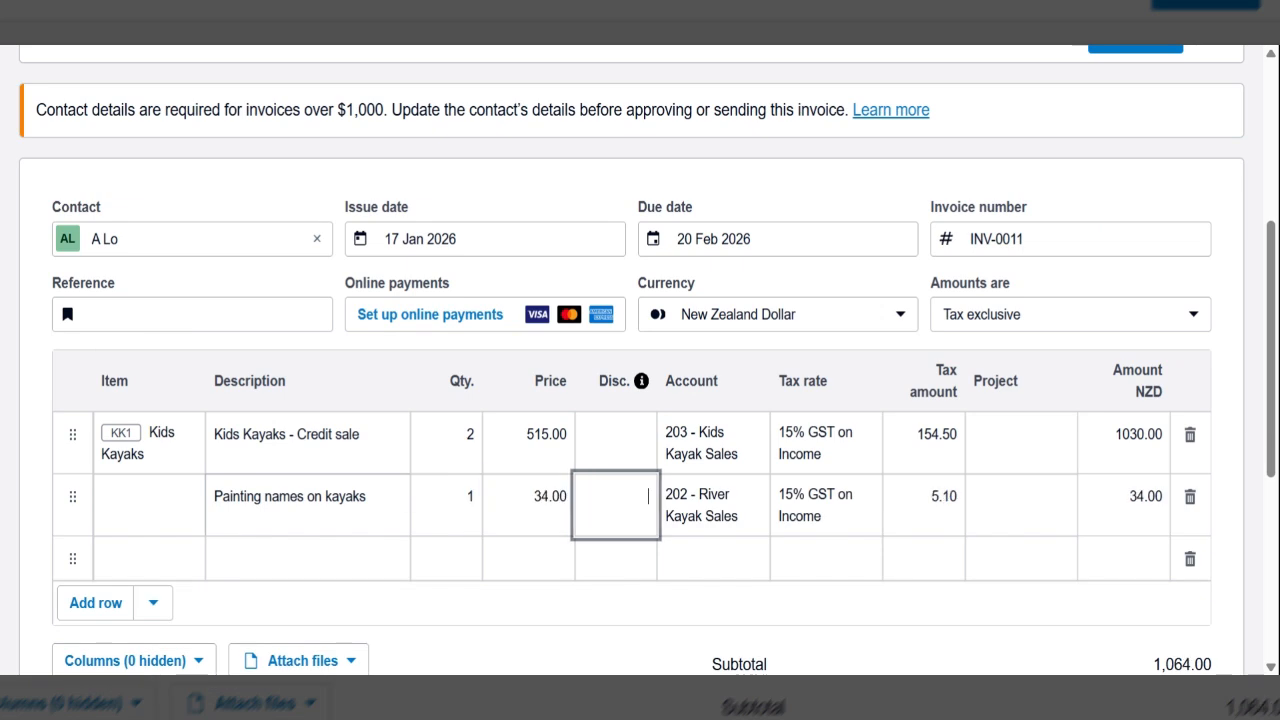
- Assign the account 211 - Kayak Repair Fees to the name-painting line
key(Tab)
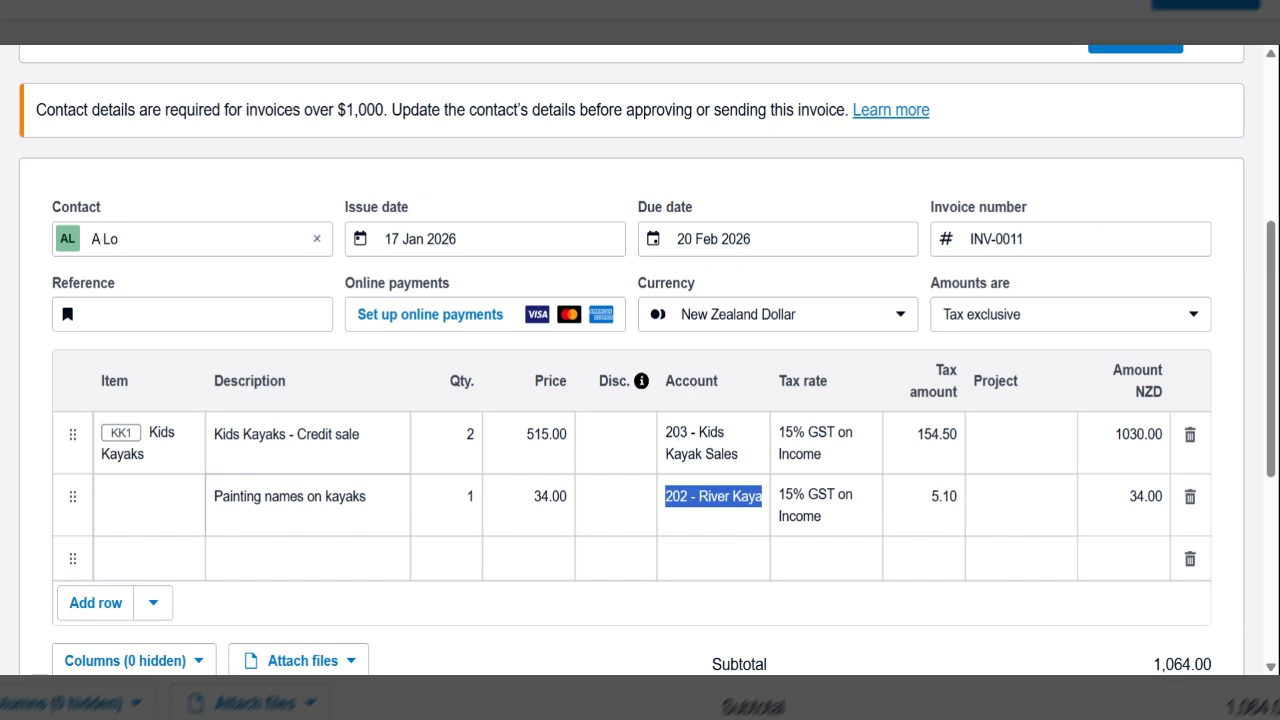
text(kayak)
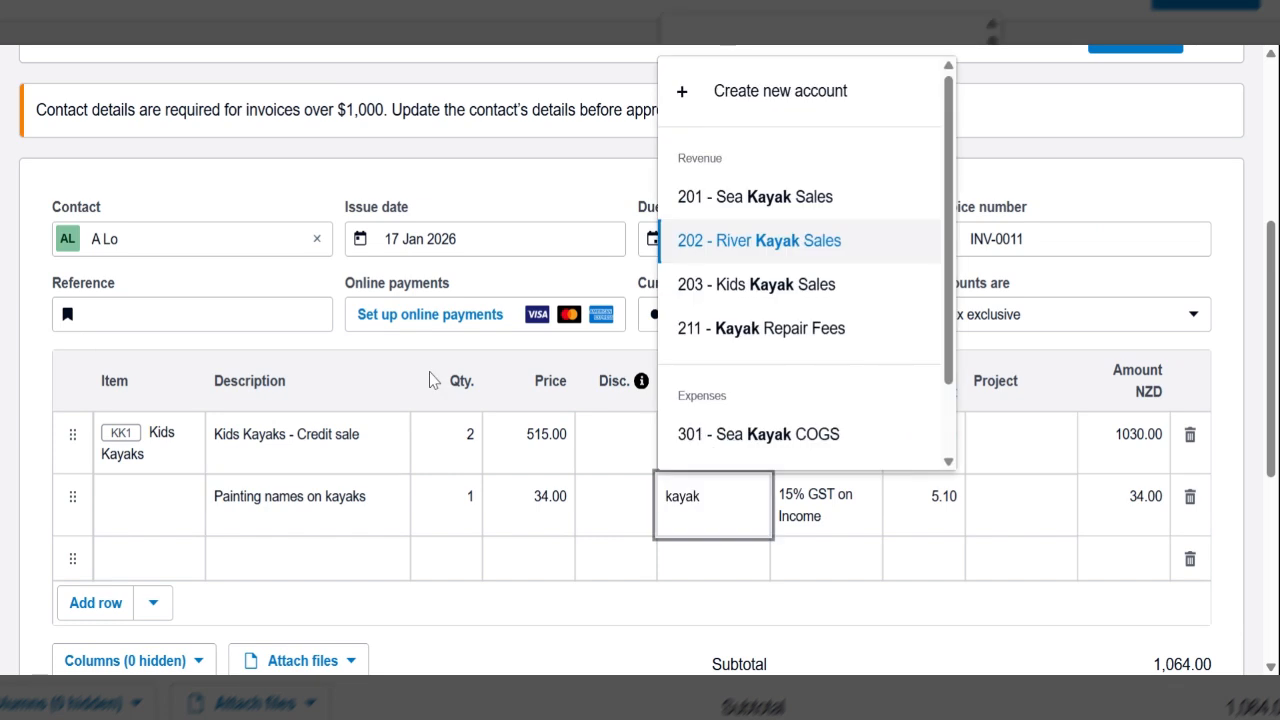
click(719, 341)
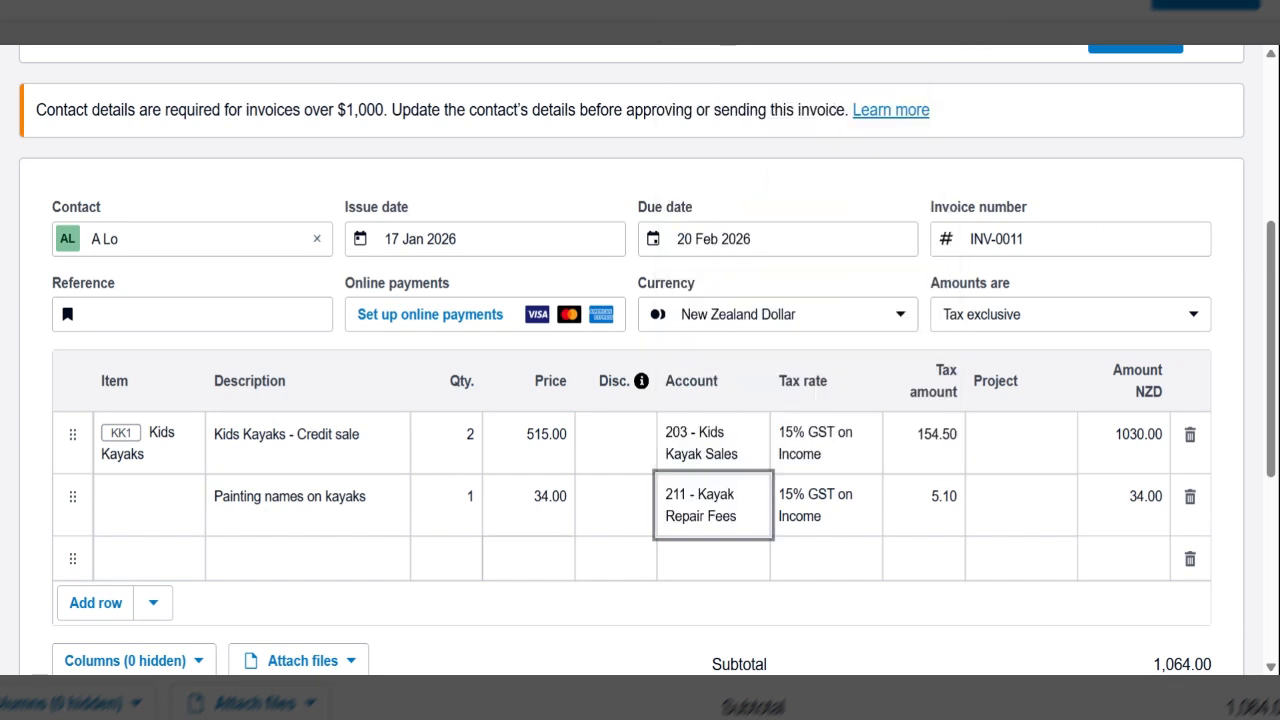
- Check the invoice's line amounts, GST and total, and approve it without emailing
scroll(376, 417, down, 1)
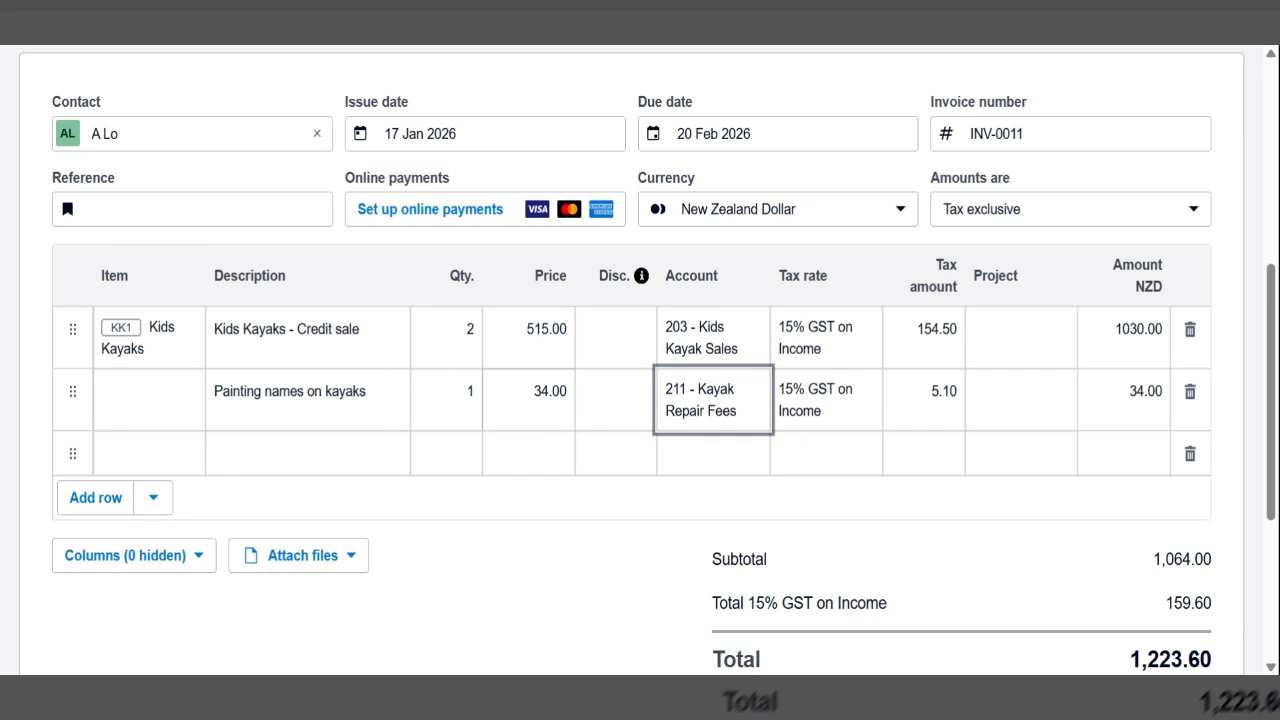
scroll(640, 360, down, 1)
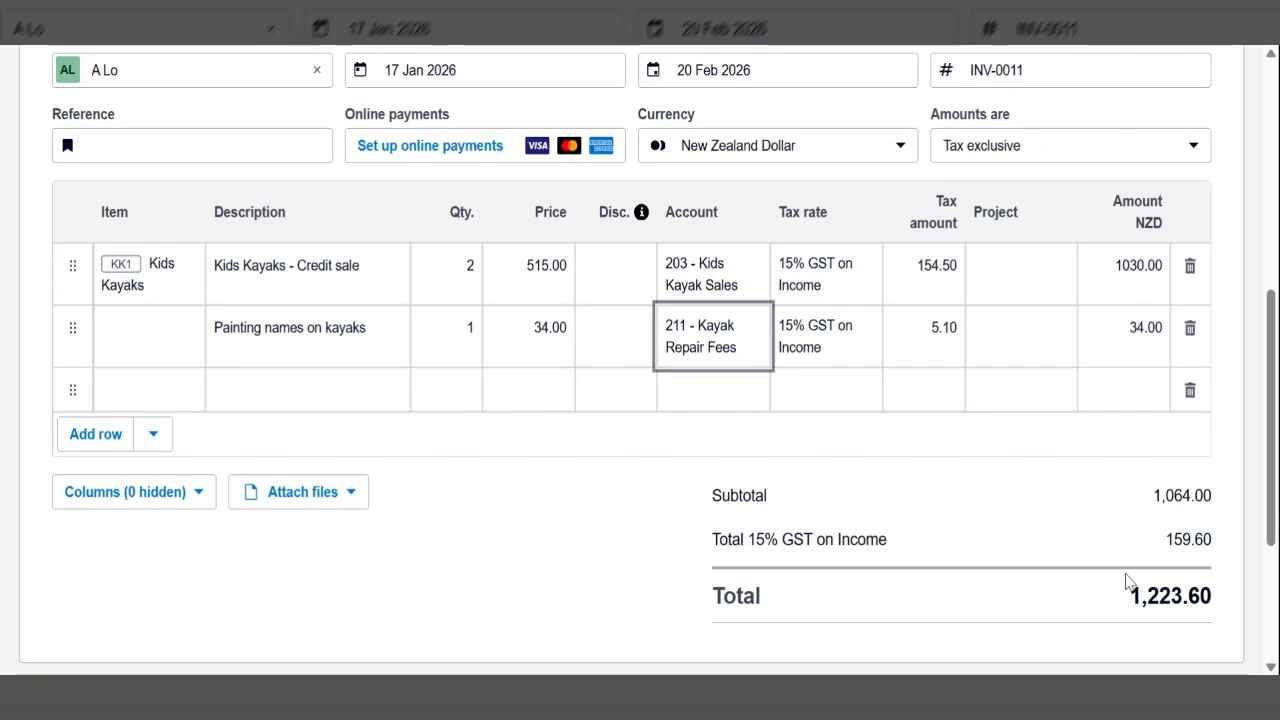
scroll(640, 360, up, 1)
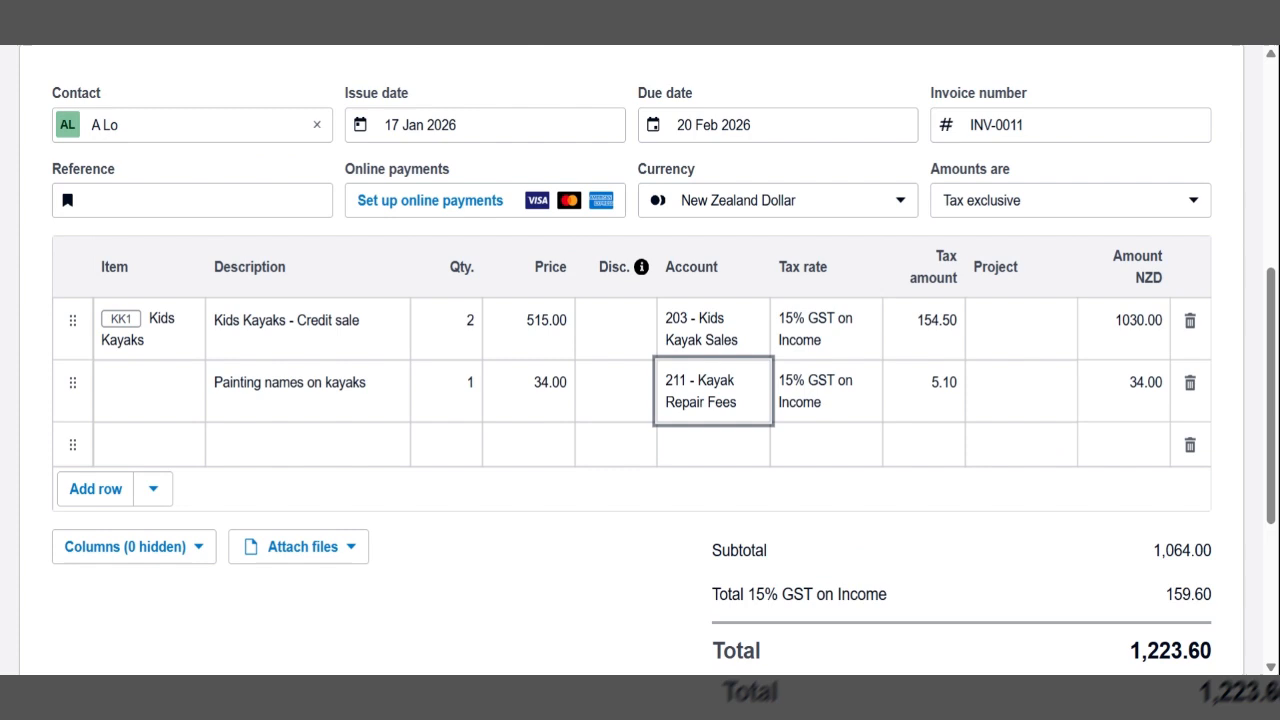
scroll(640, 360, up, 5)
scroll(640, 360, up, 2)
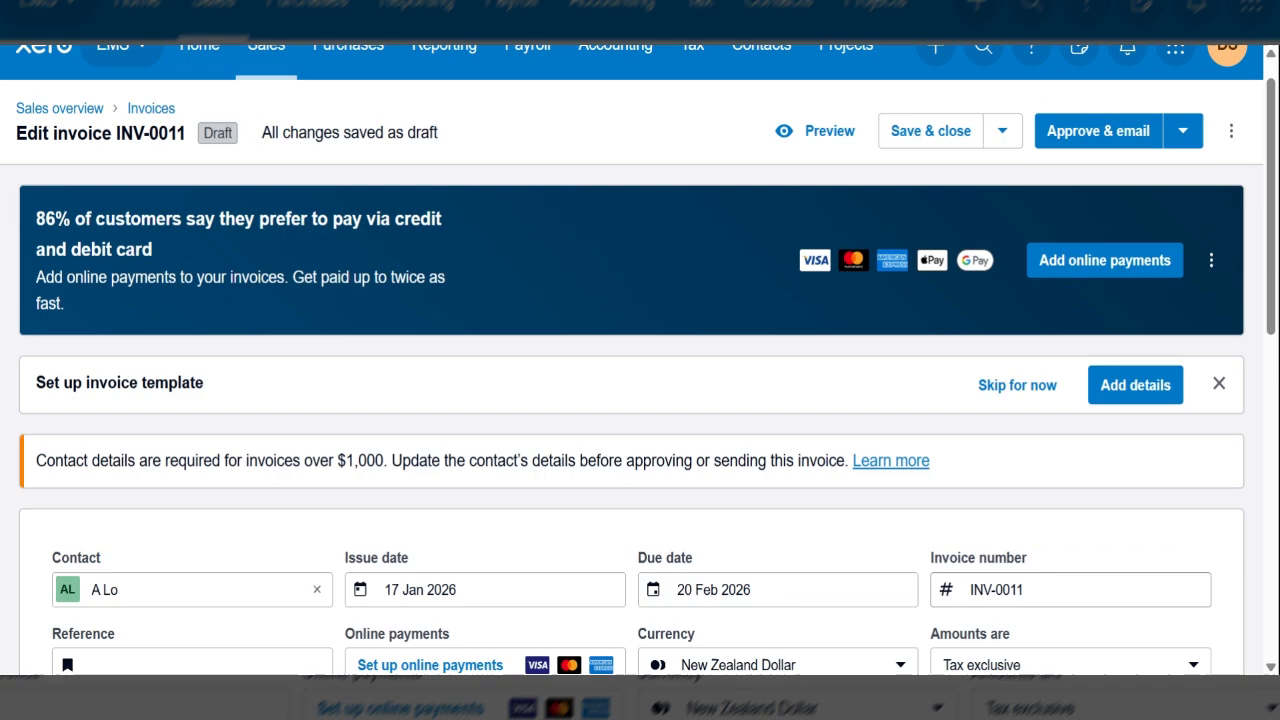
scroll(1186, 180, up, 1)
click(1184, 168)
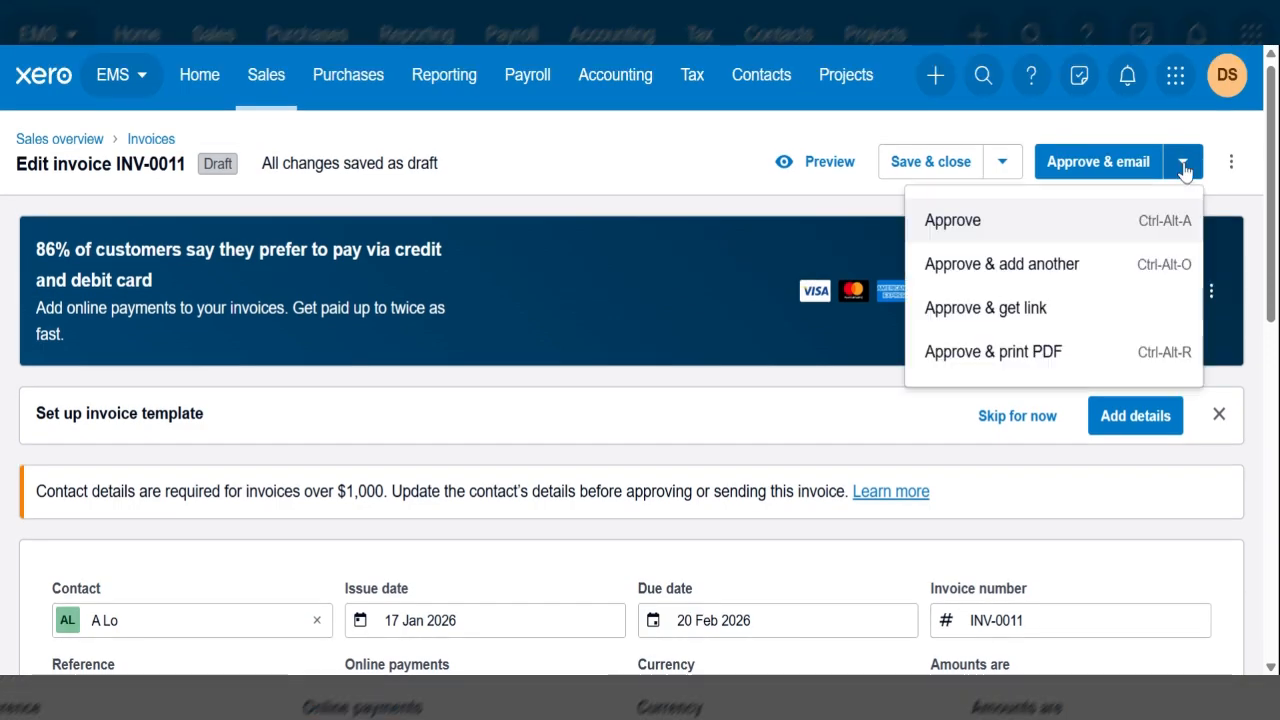
click(1053, 233)
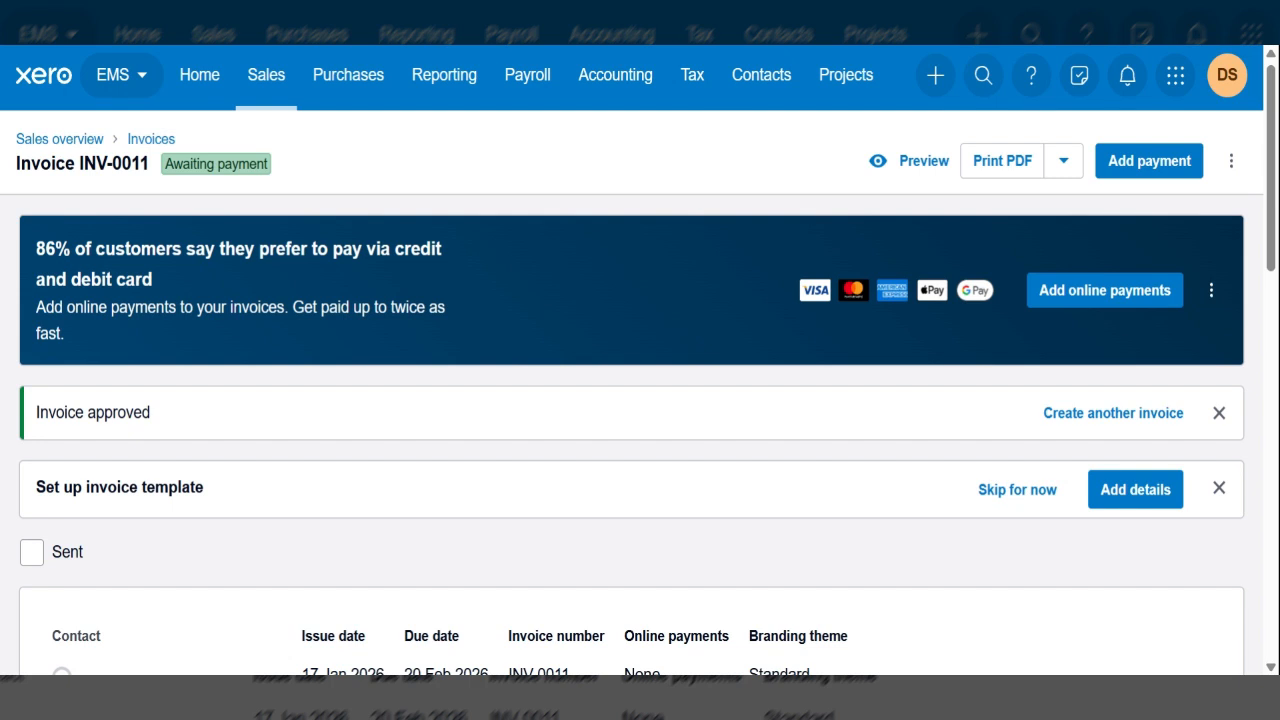
- Create another sales invoice and enter the next customer's name in the contact field
click(935, 76)
click(978, 196)
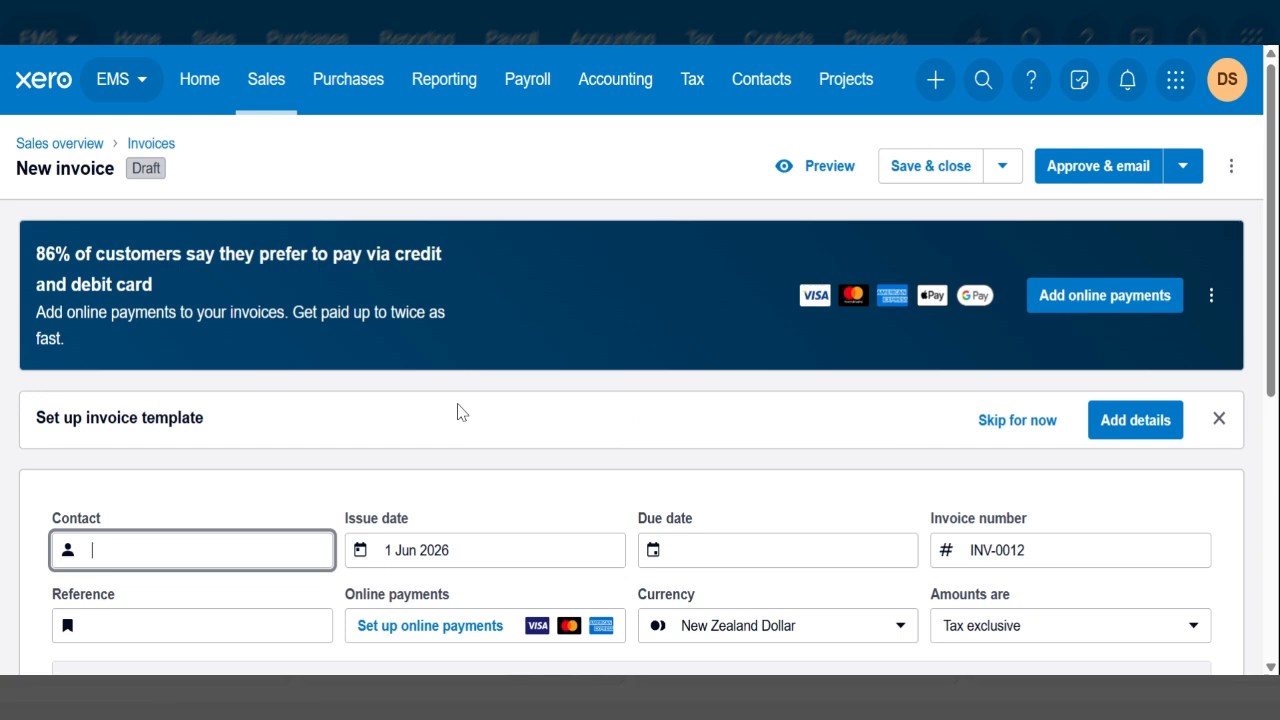
scroll(457, 400, down, 2)
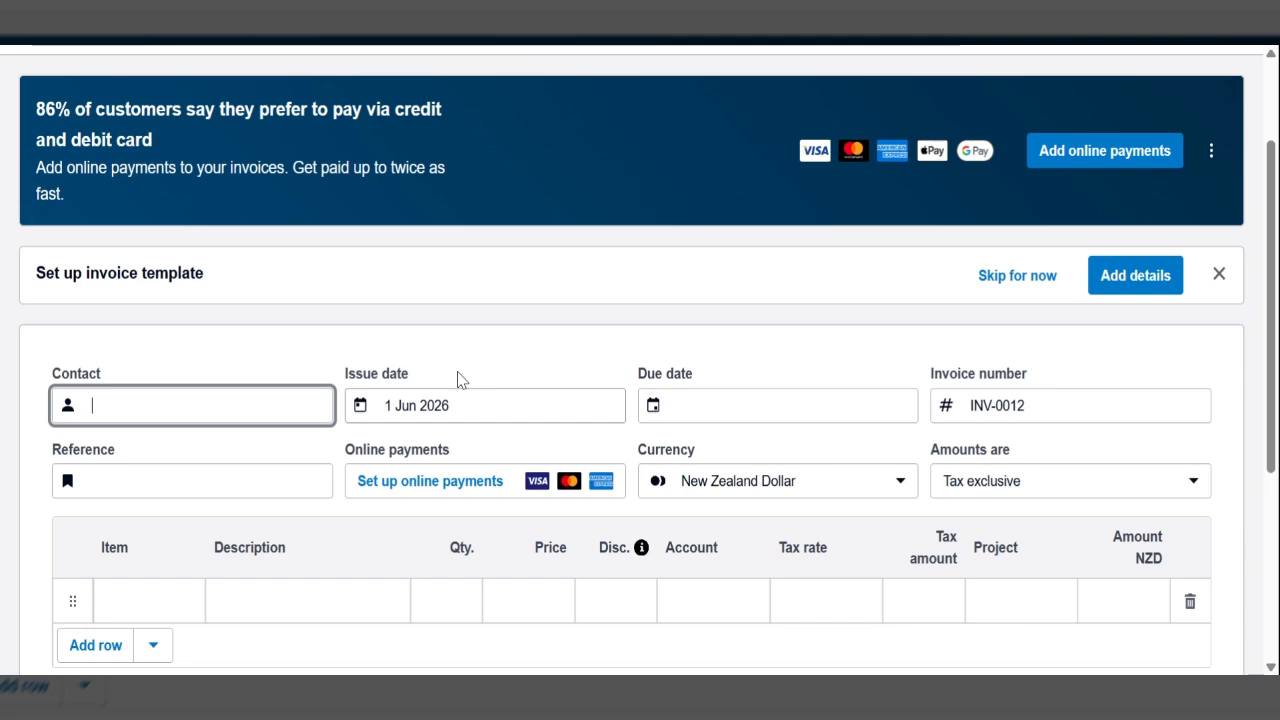
text(L HUa)
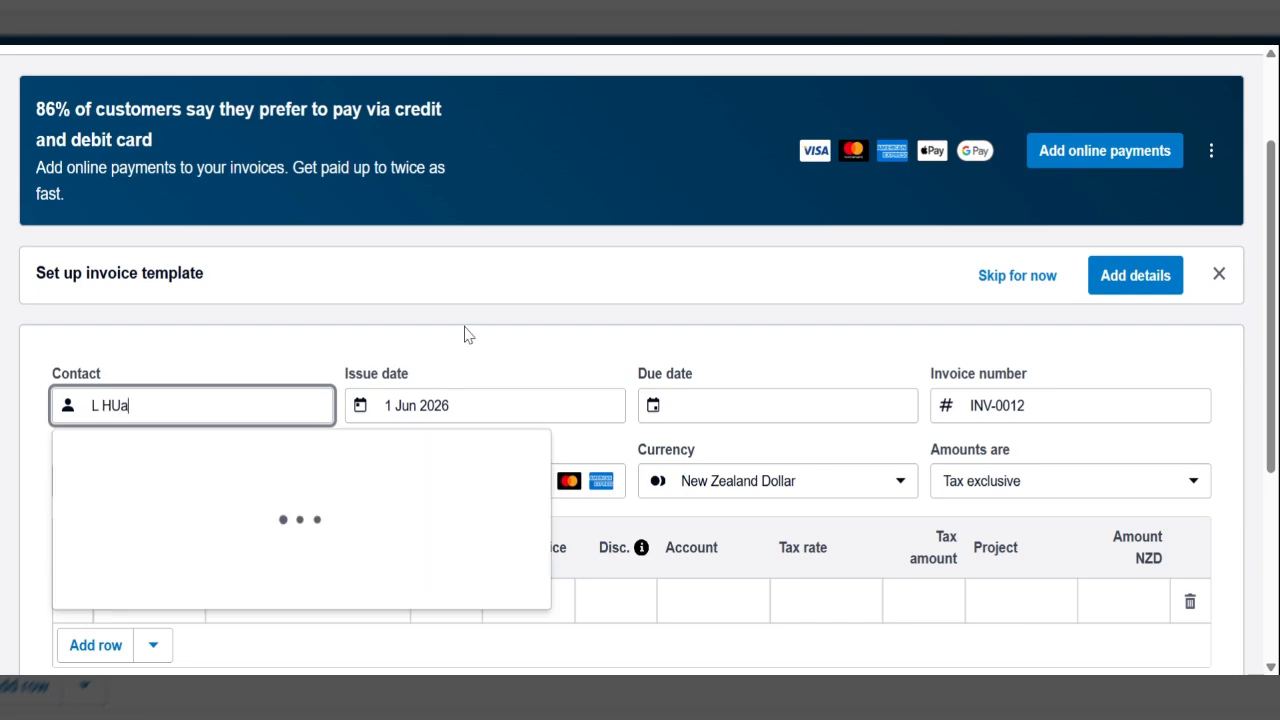
key(BackSpace)
key(BackSpace)
text(uang)
key(Tab)
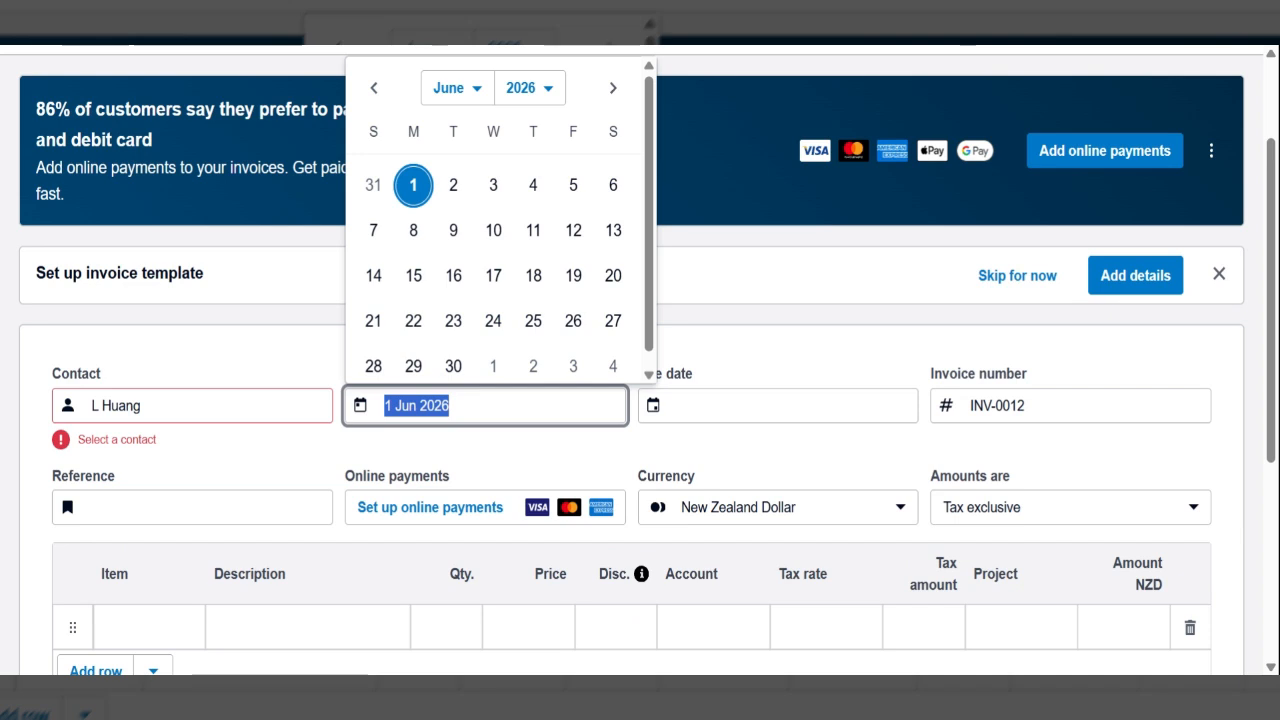
- Set the new invoice's issue date to 22 Jan 2026 and its due date to 20 Feb 2026
text(22 jan)
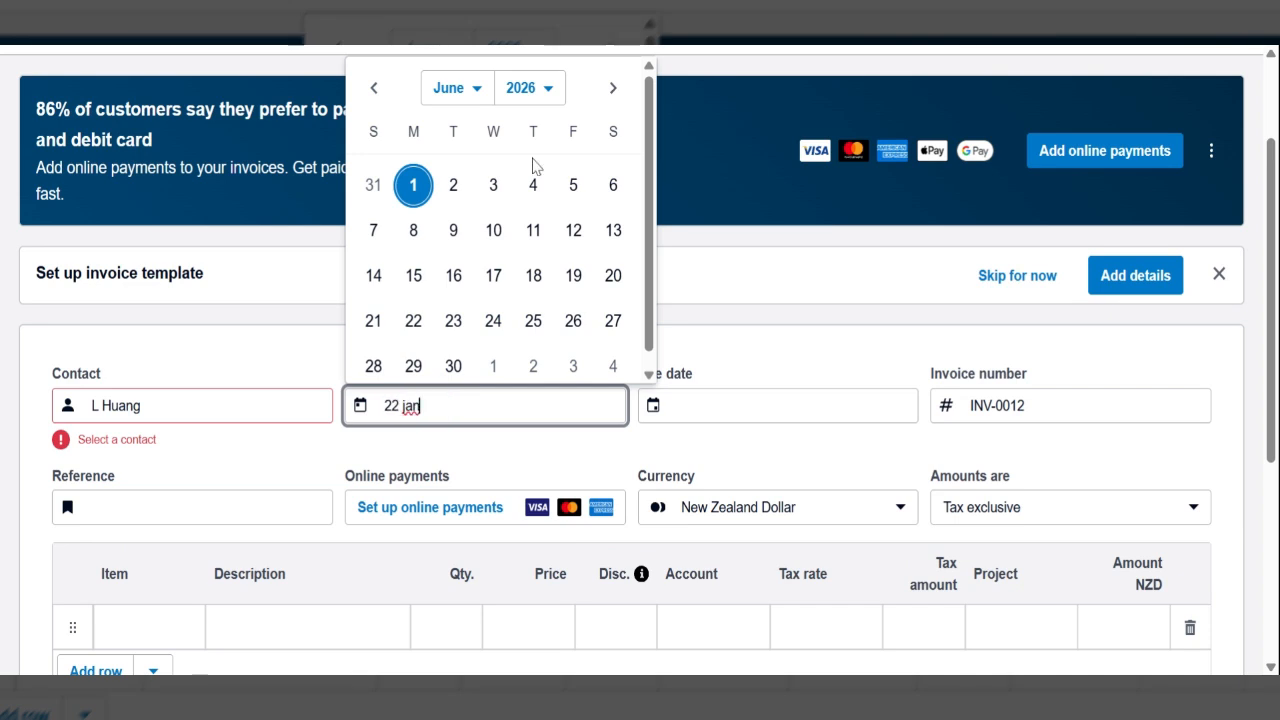
key(Tab)
text(20)
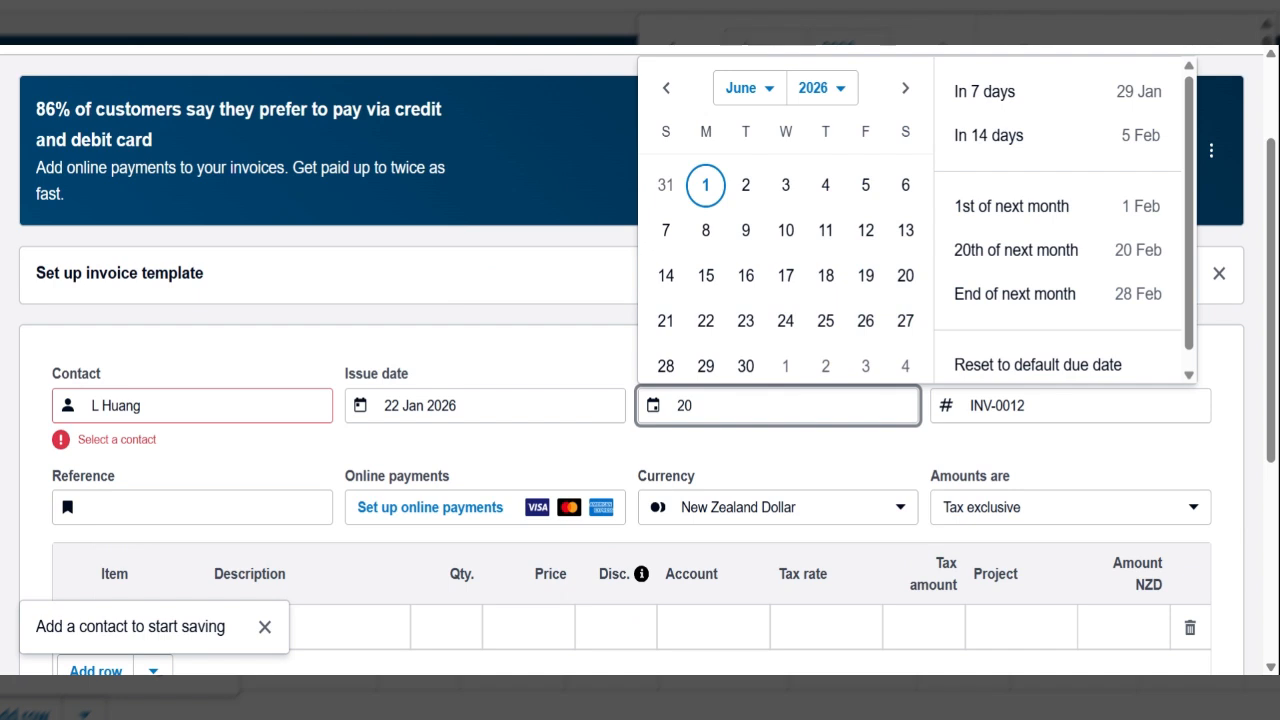
key(Tab)
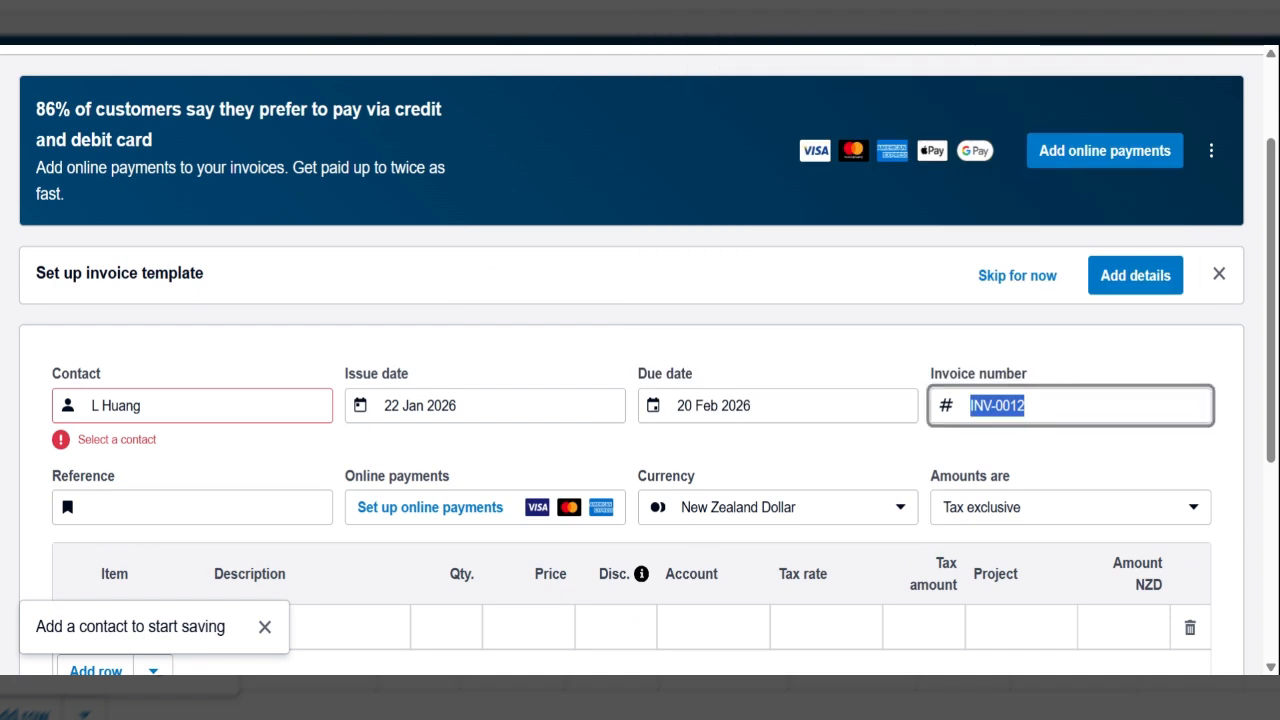
- Set the invoice amounts to Tax inclusive
scroll(210, 446, down, 2)
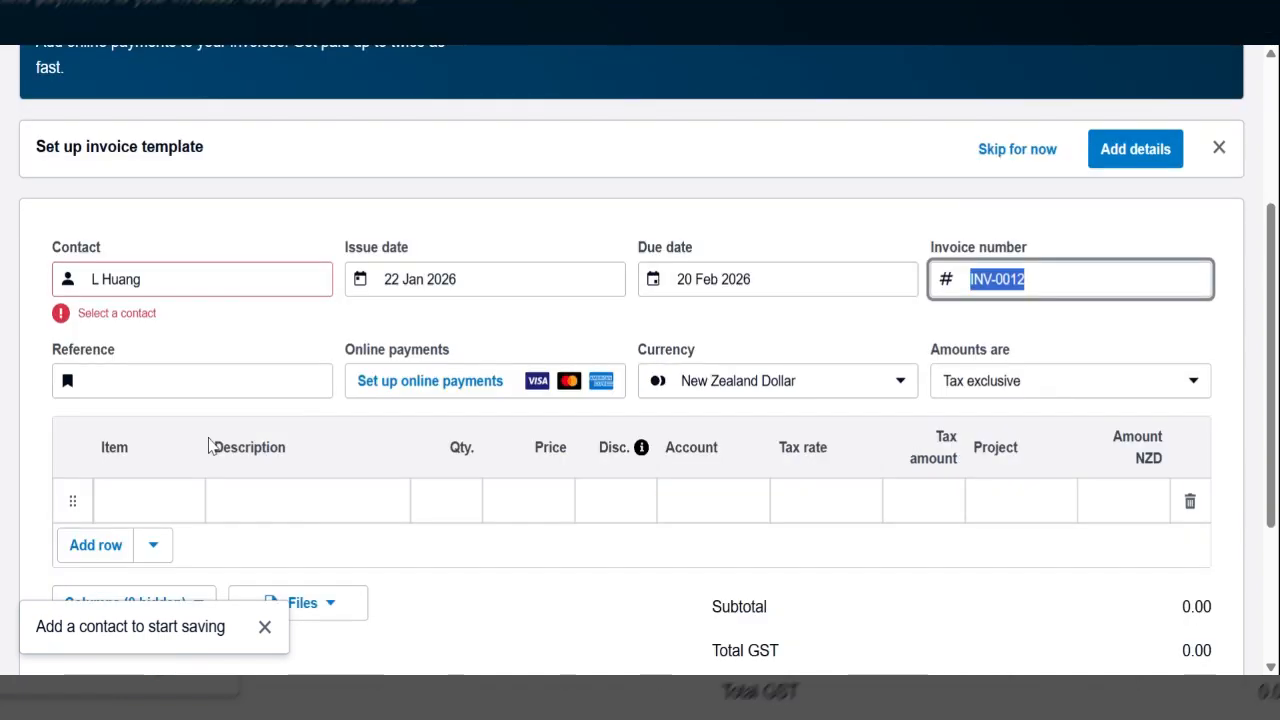
click(1100, 380)
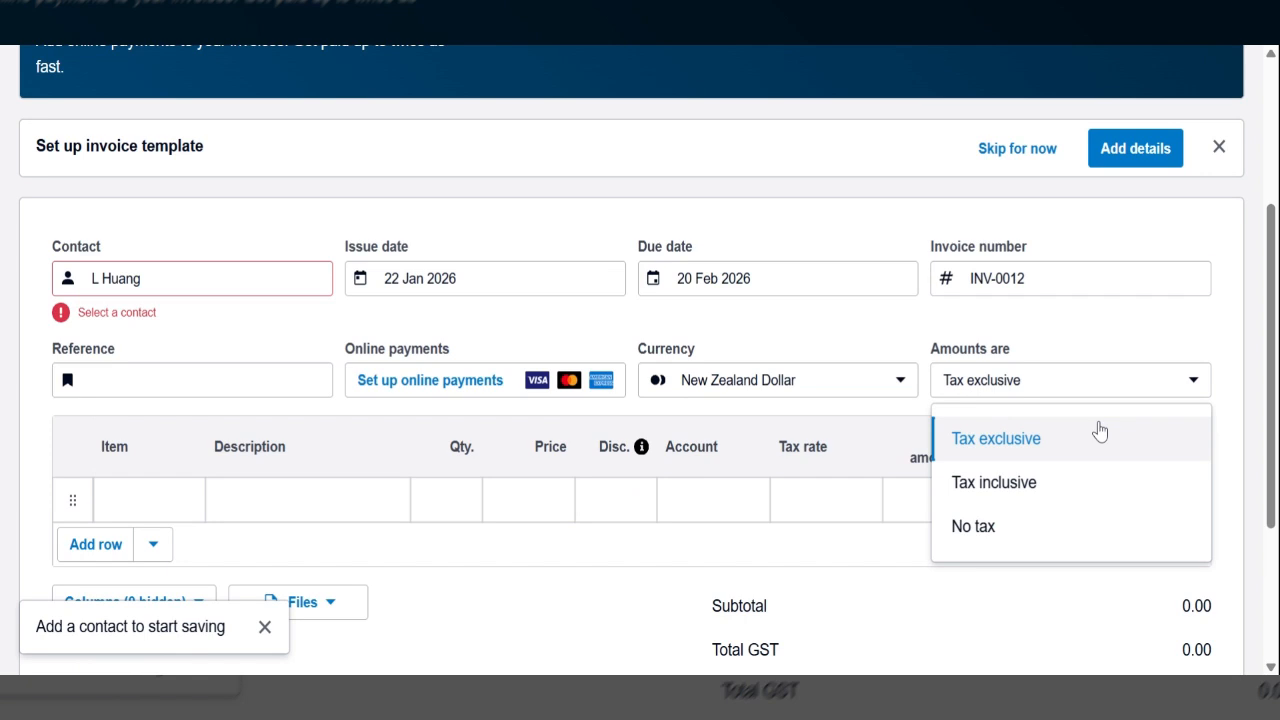
click(1037, 500)
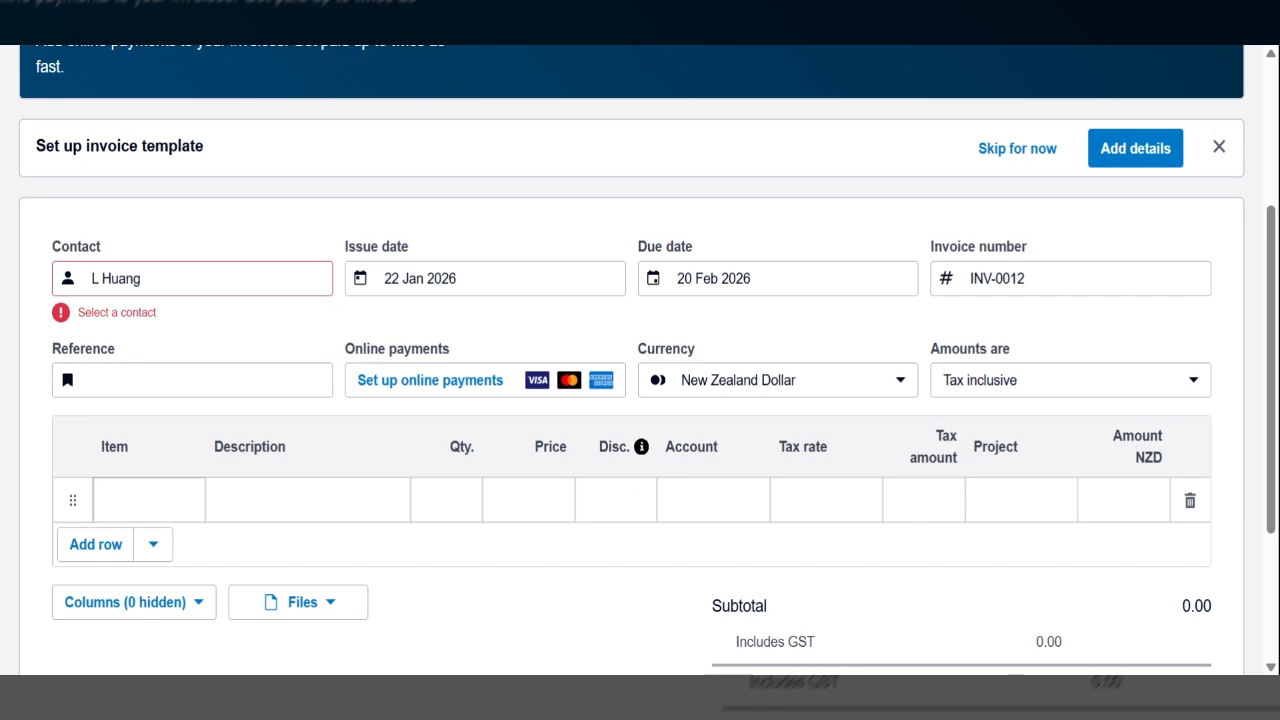
- Enter the first invoice line as "Kayak repairs" with quantity 1 and price 54.65
click(260, 500)
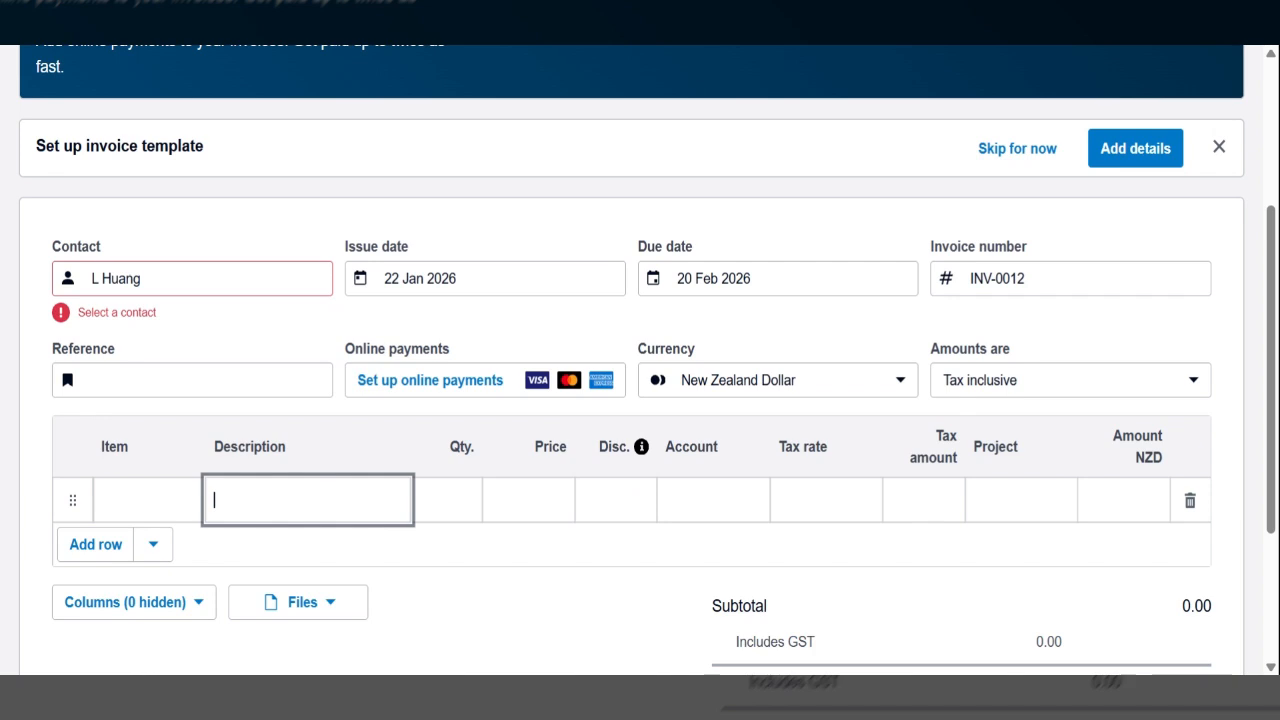
text(Kayak repairs)
key(Tab)
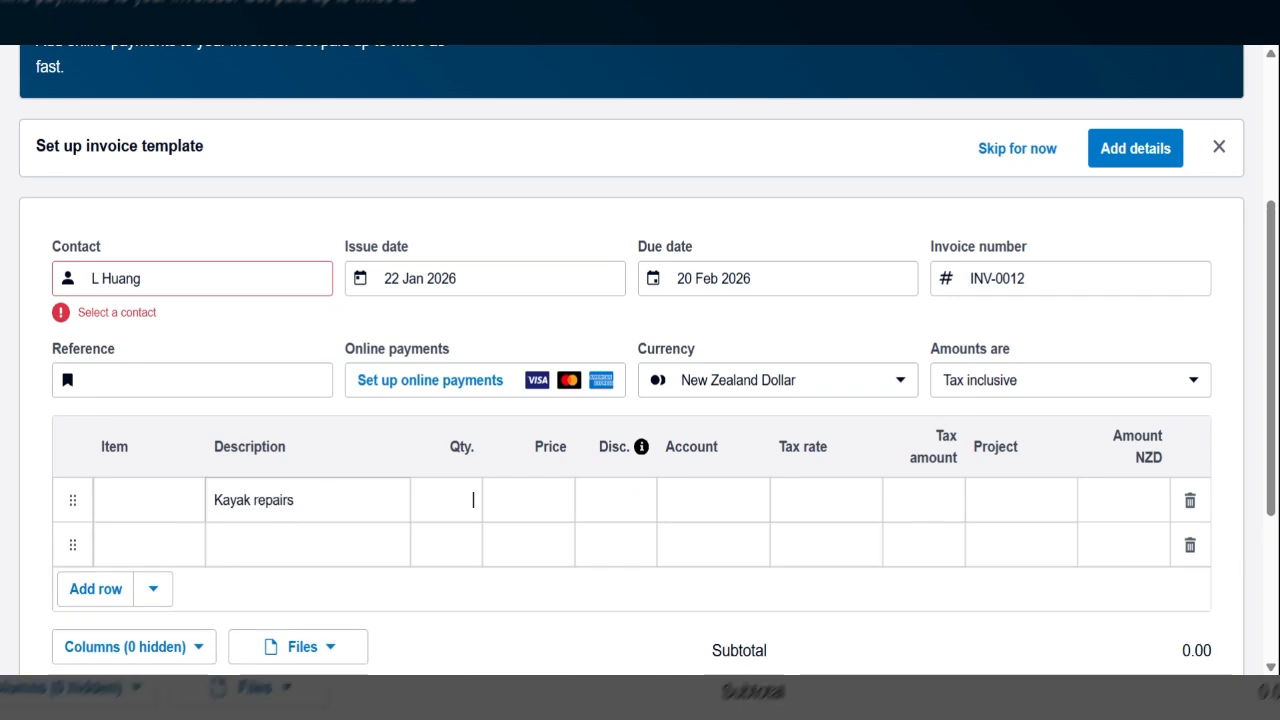
text(1)
key(Tab)
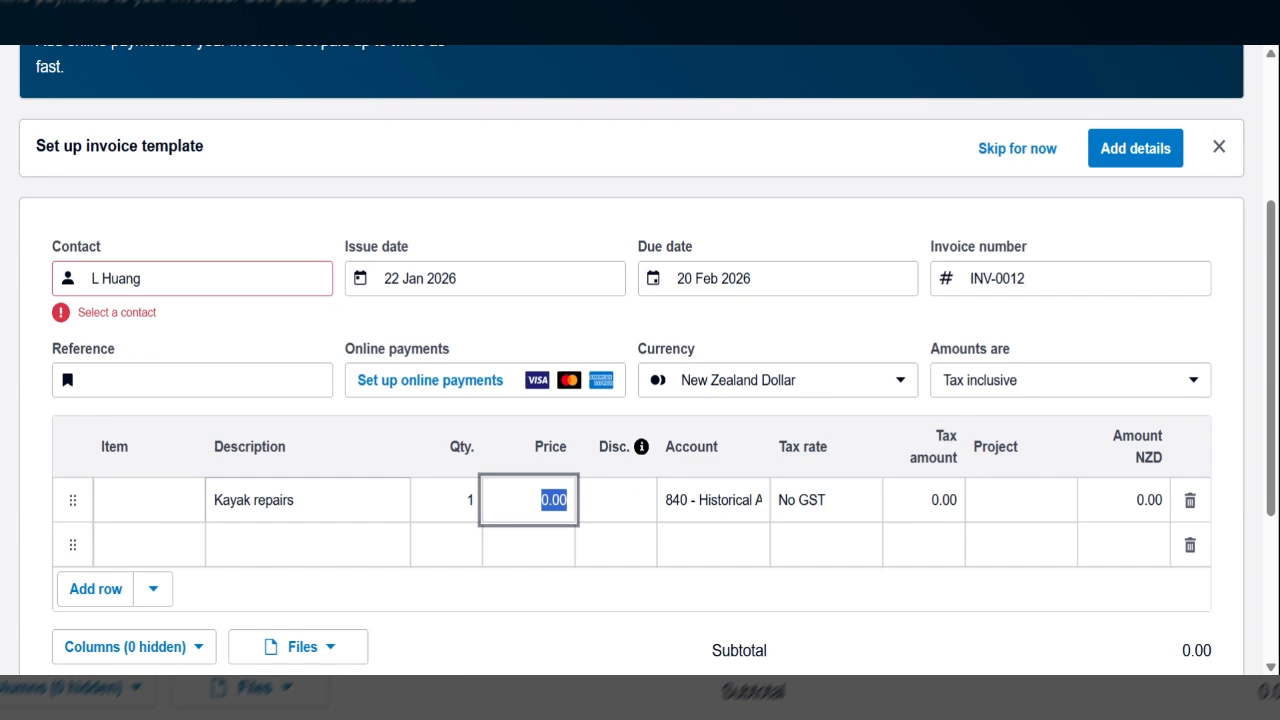
key(BackSpace)
text(54)
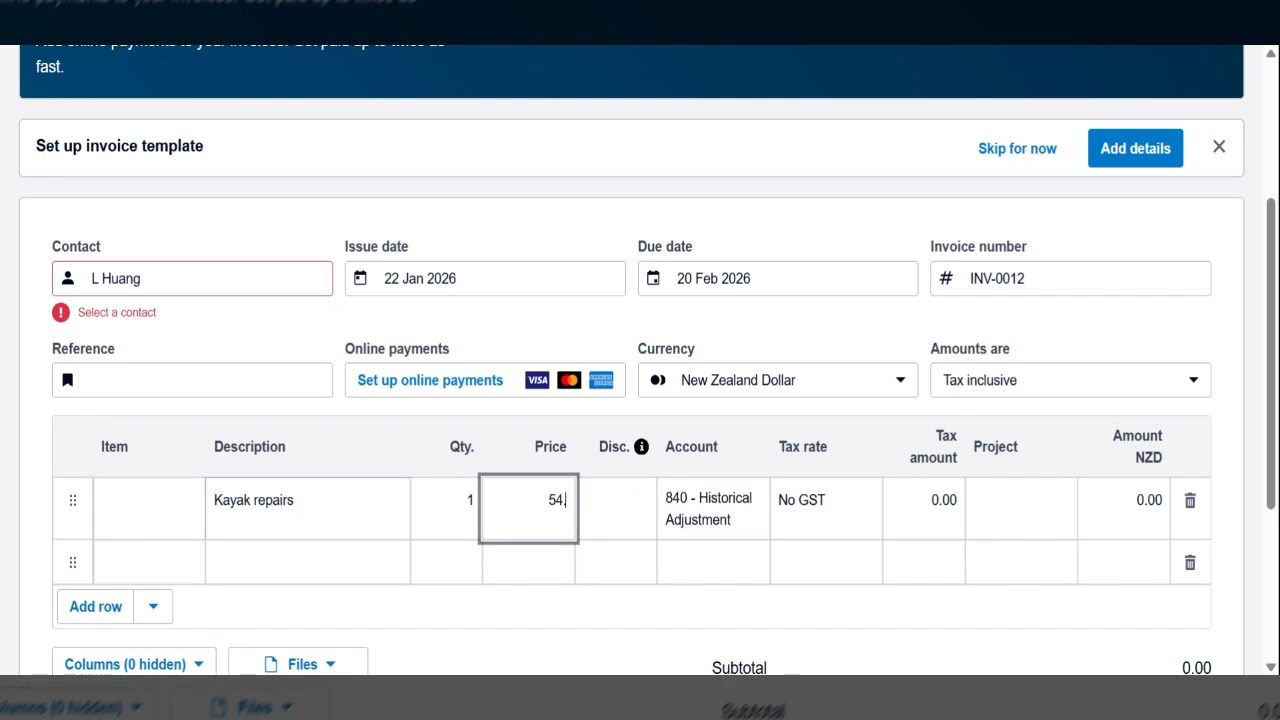
text(.65)
key(Tab)
key(Tab)
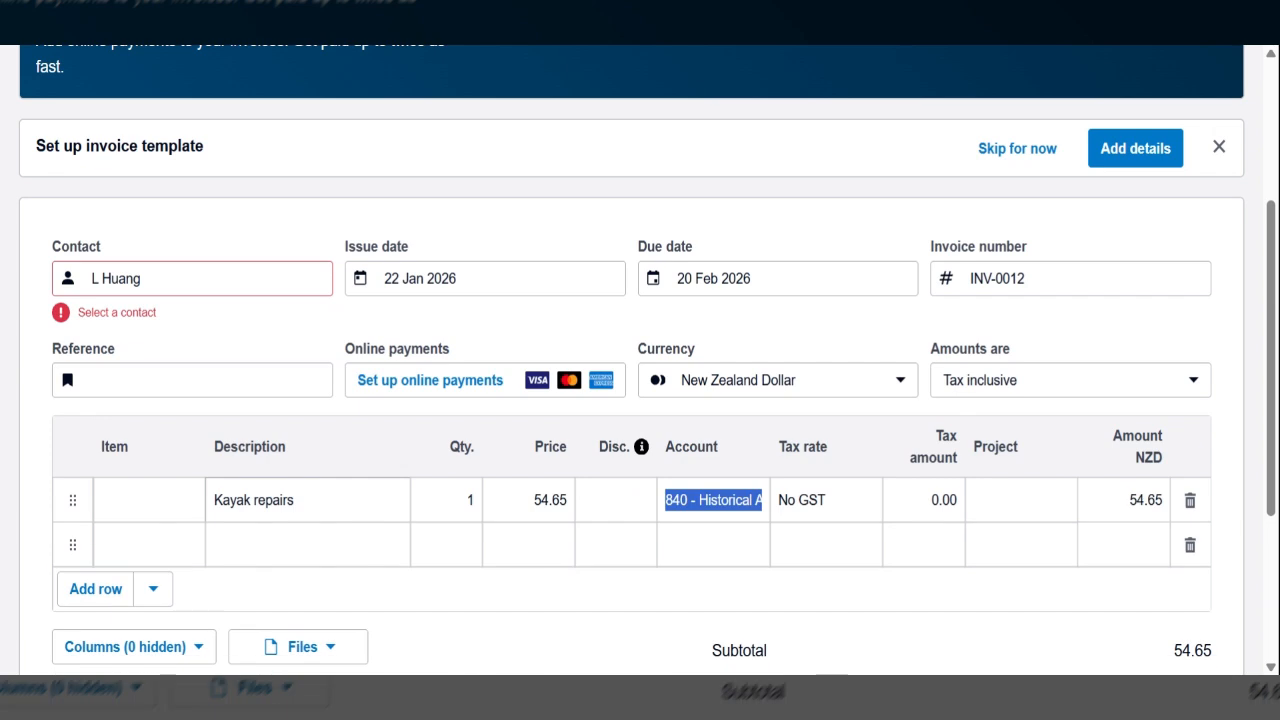
- Assign the account 211 - Kayak Repair Fees to the Kayak repairs line and check the GST and total
text(kaya)
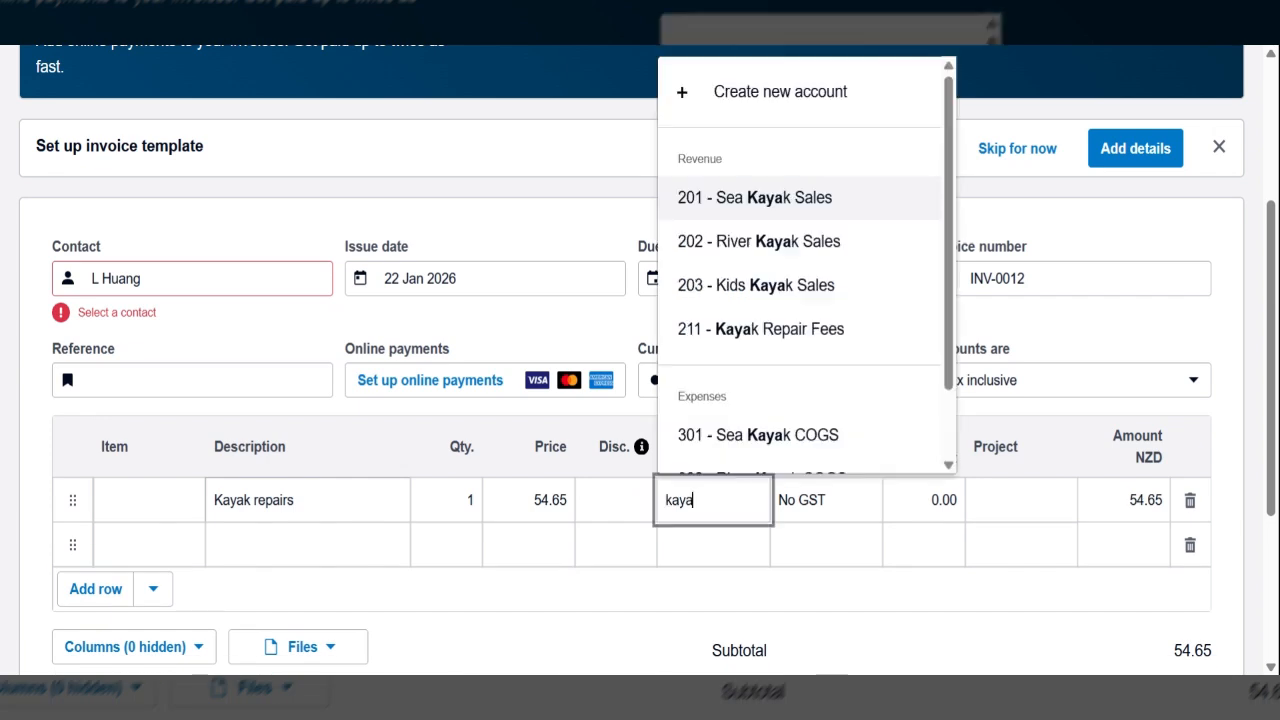
text(k)
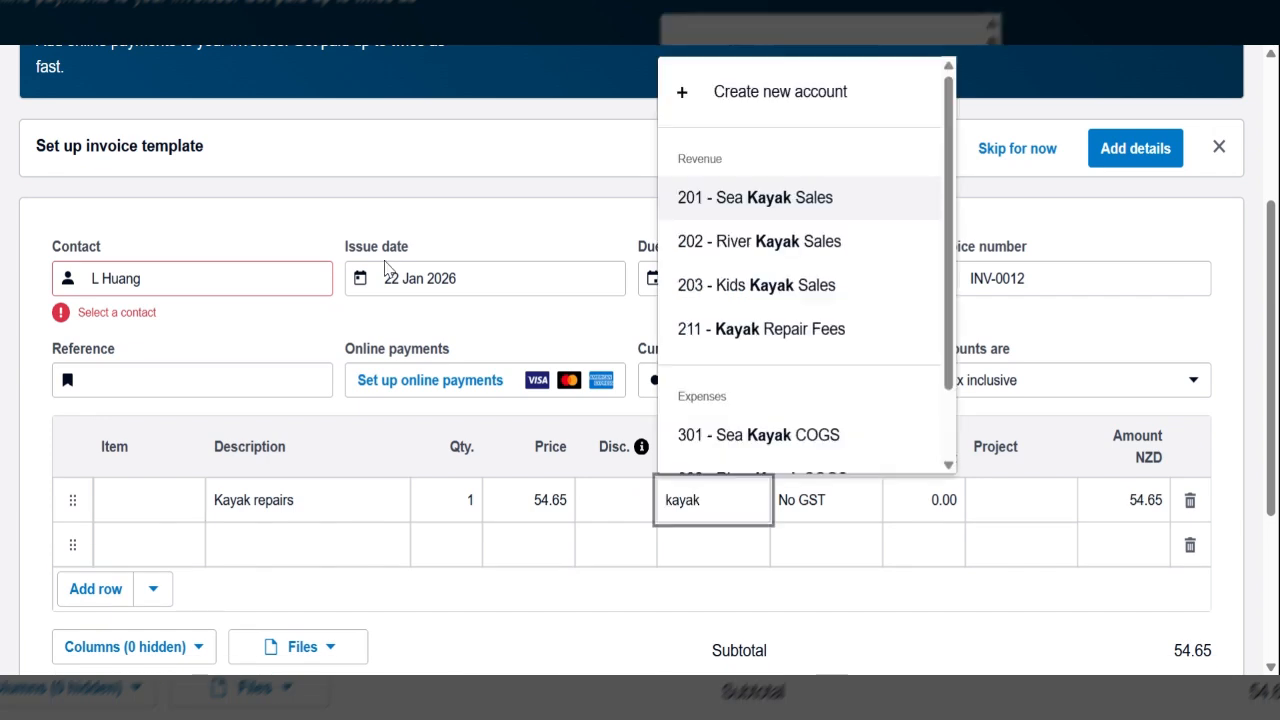
click(709, 329)
scroll(640, 400, down, 2)
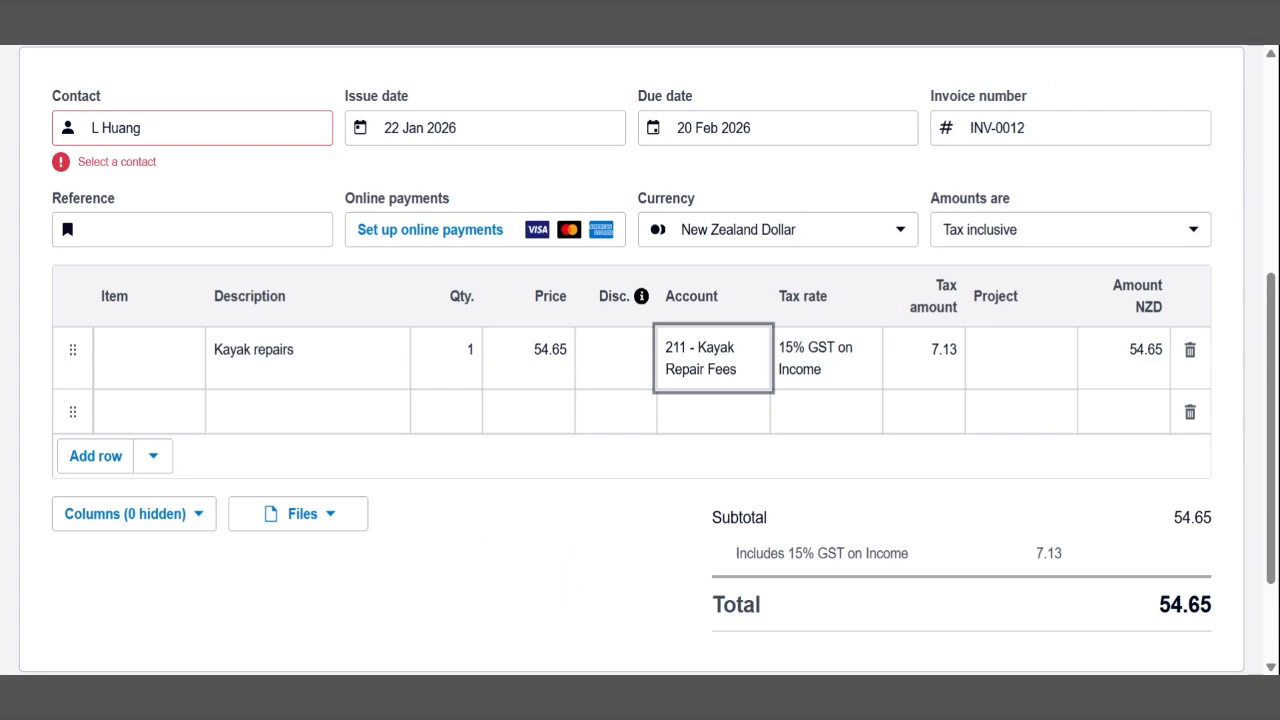
scroll(1089, 277, down, 1)
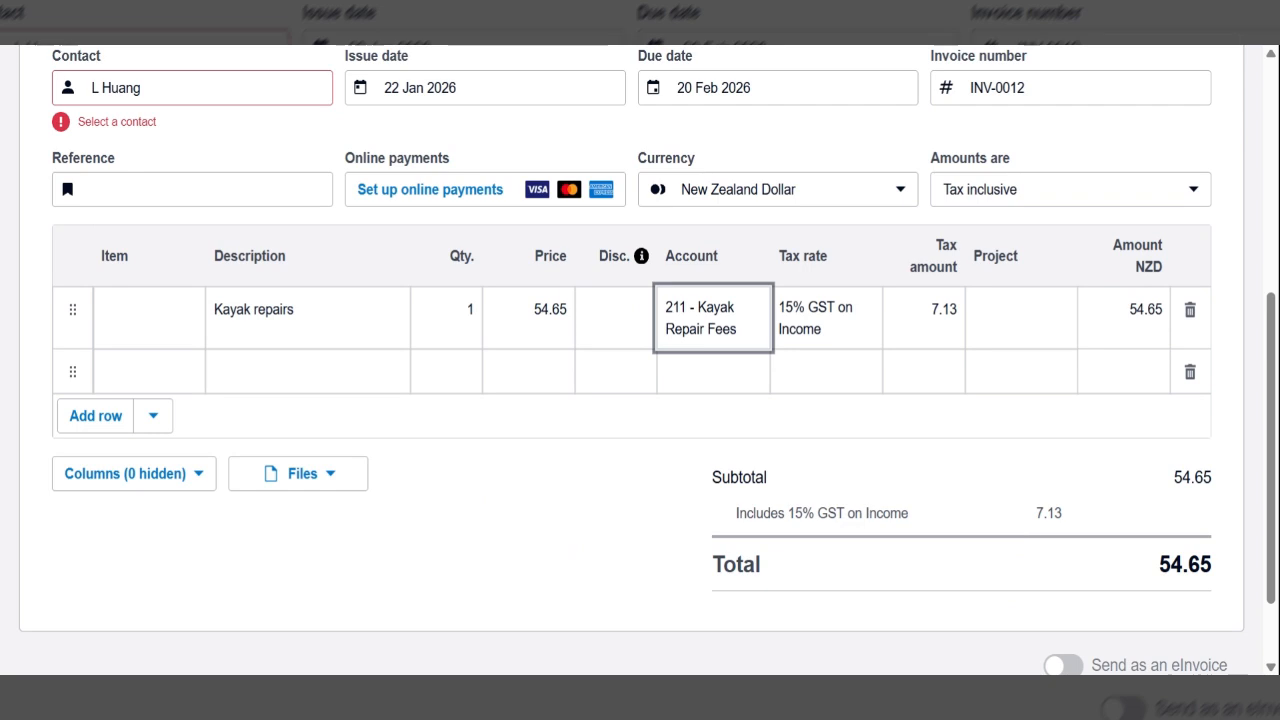
- Link the invoice to the existing customer contact that matches the name already entered in the contact field
scroll(1020, 535, up, 1)
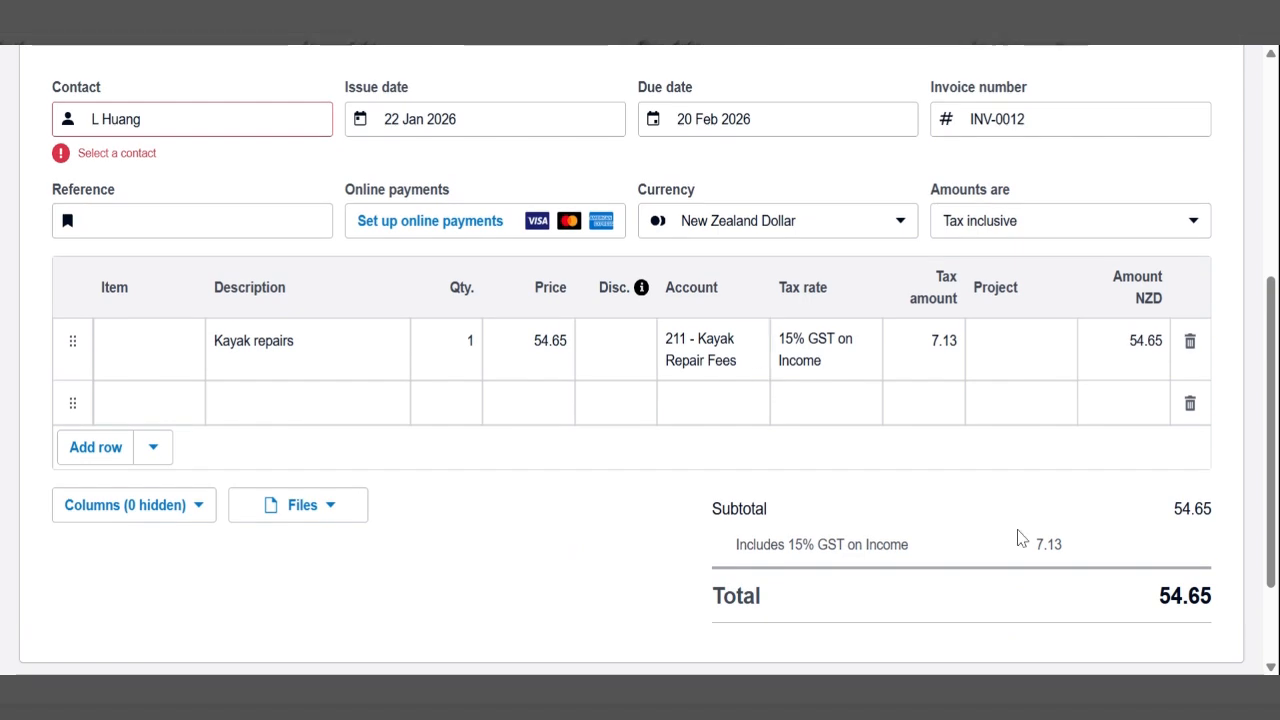
click(150, 119)
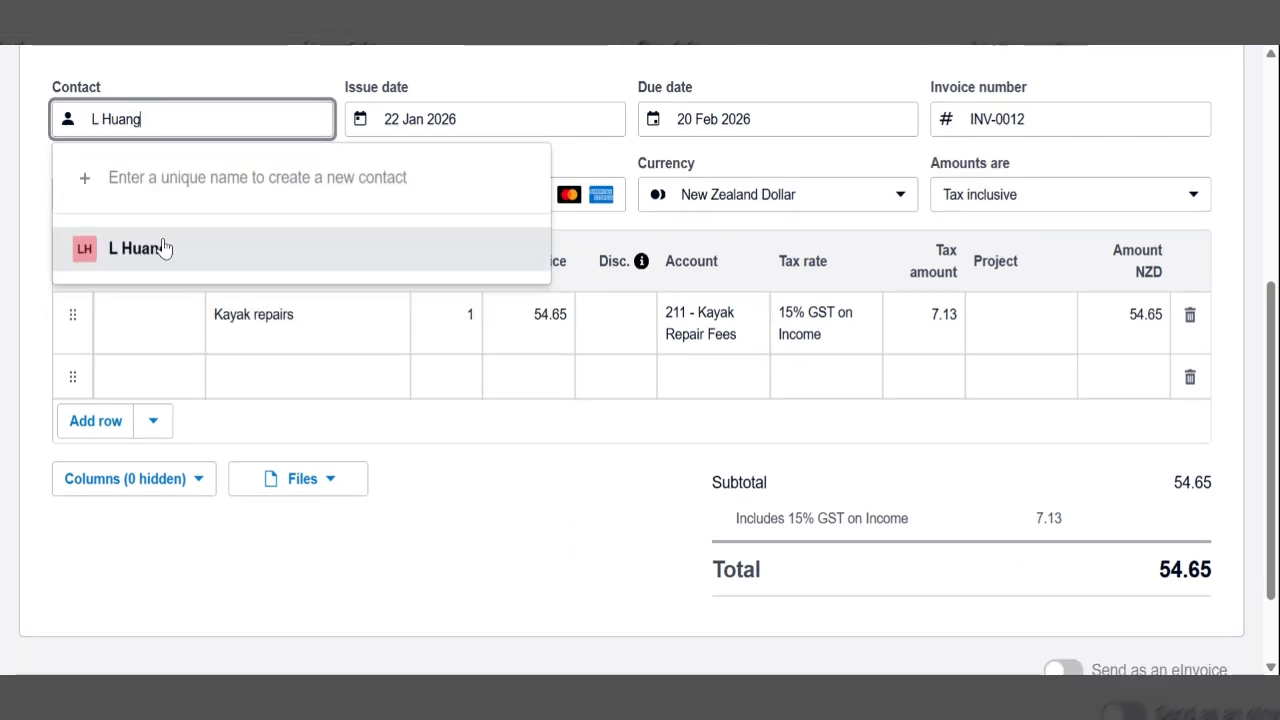
click(165, 249)
- Check the contact, dates and Kayak repairs line on the draft invoice, and approve the invoice
scroll(1023, 429, up, 1)
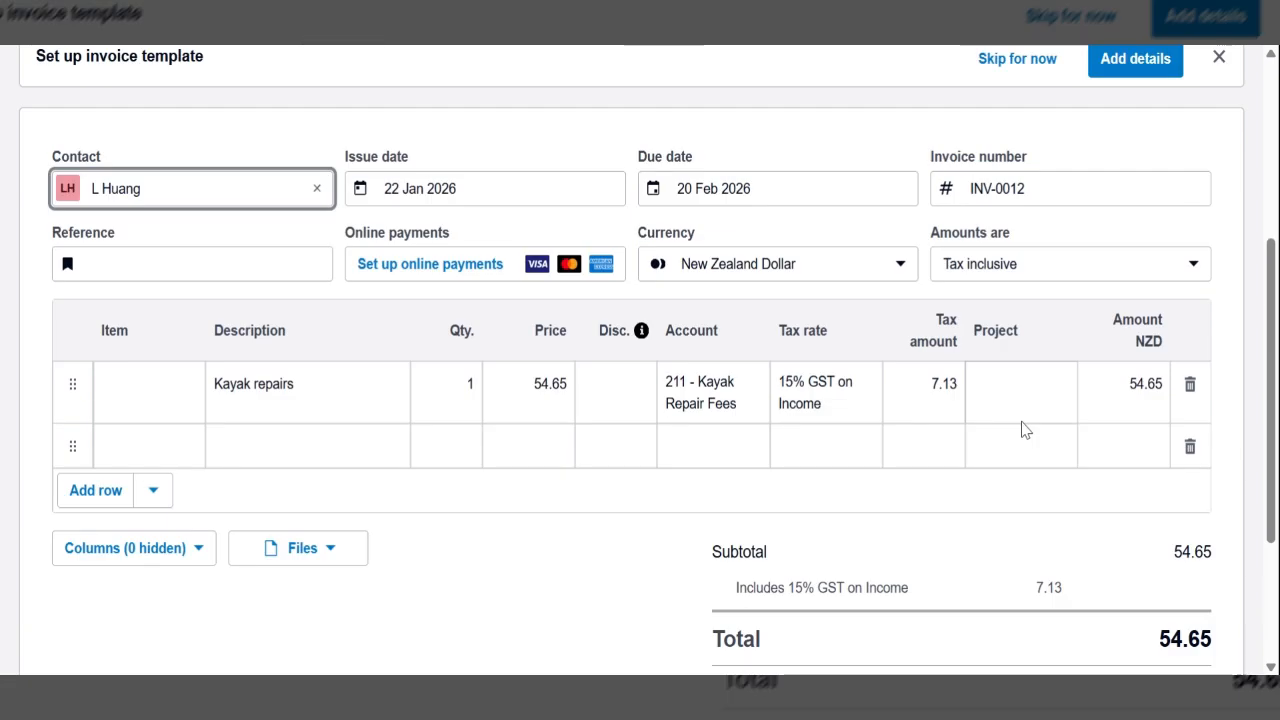
scroll(340, 256, up, 1)
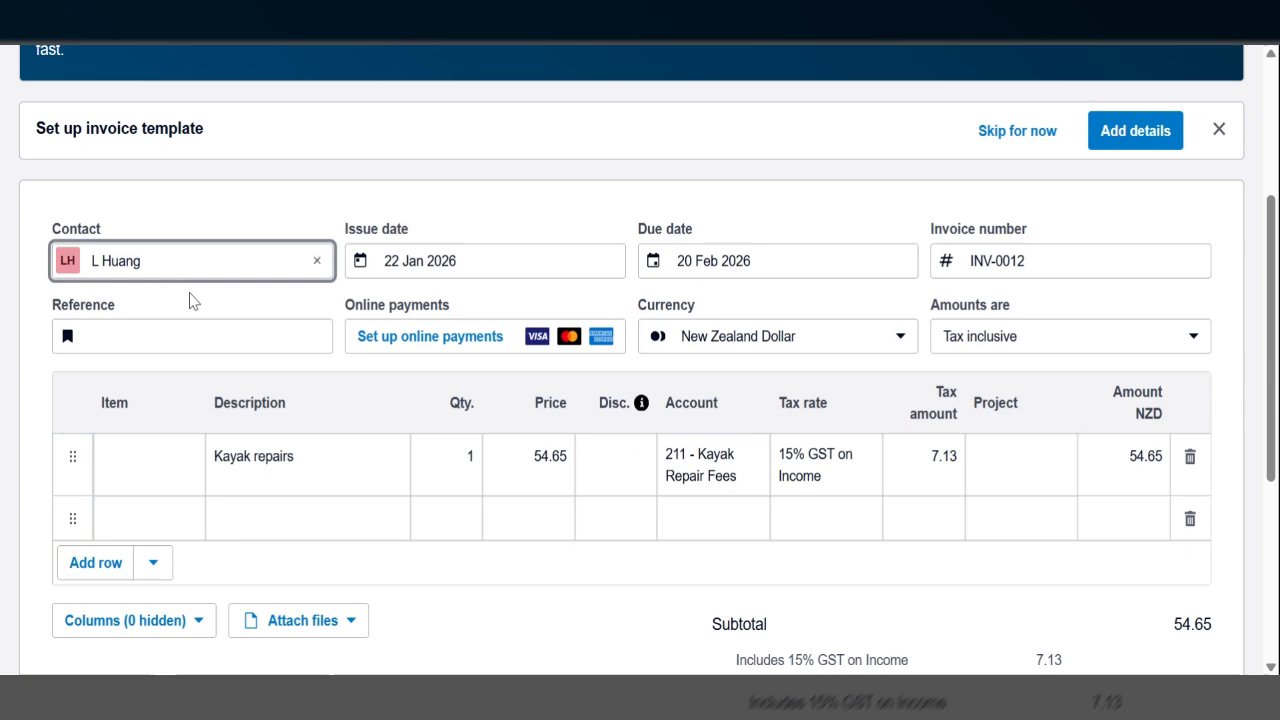
scroll(623, 434, down, 1)
scroll(623, 434, up, 3)
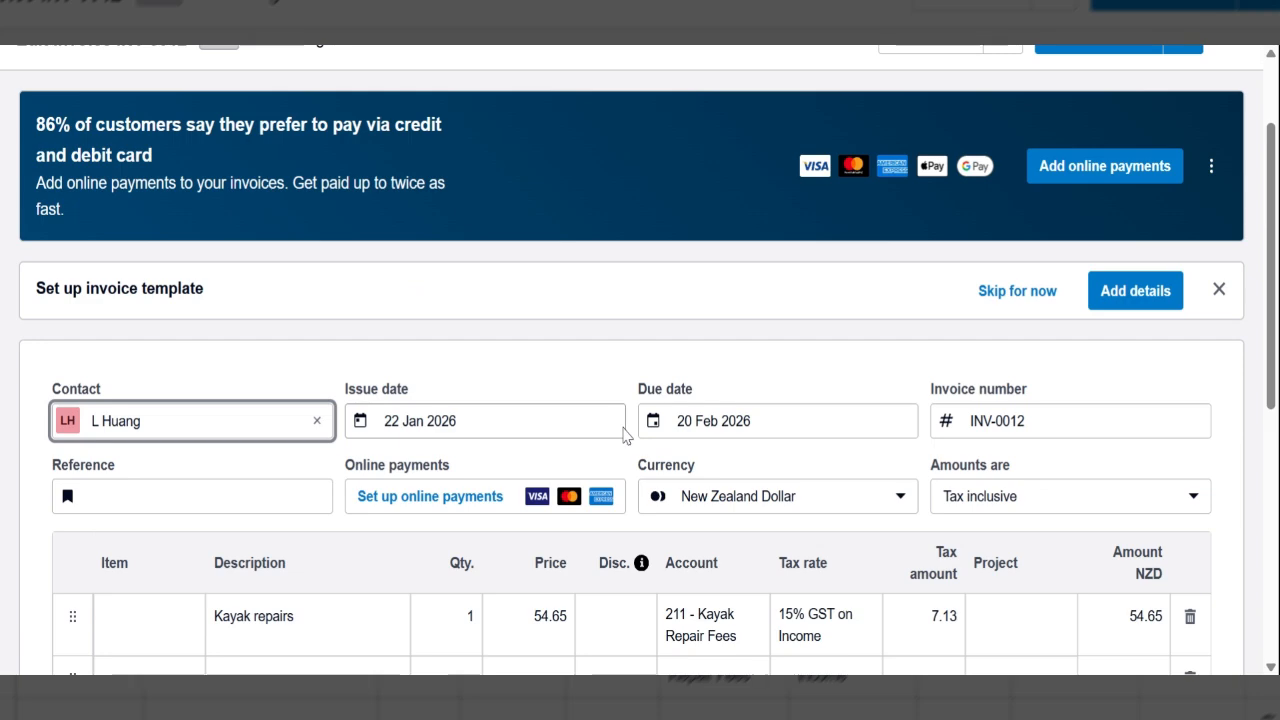
scroll(1235, 58, up, 1)
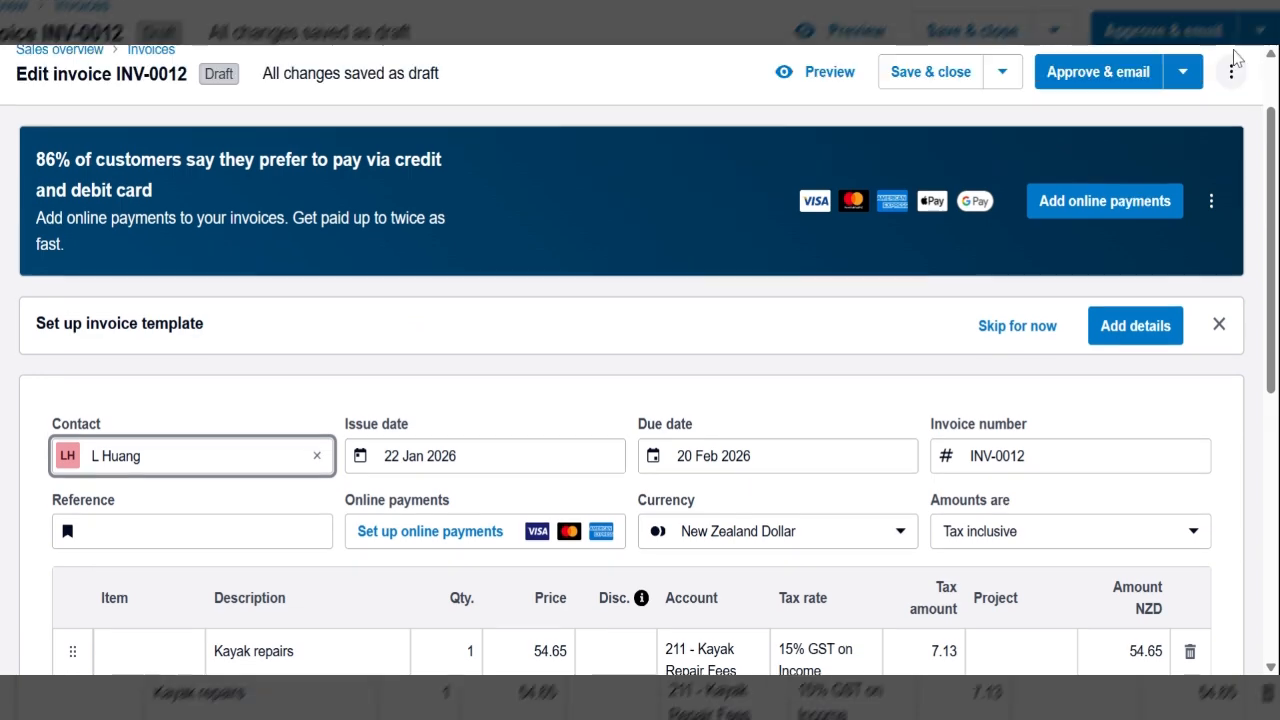
click(1183, 72)
click(1016, 128)
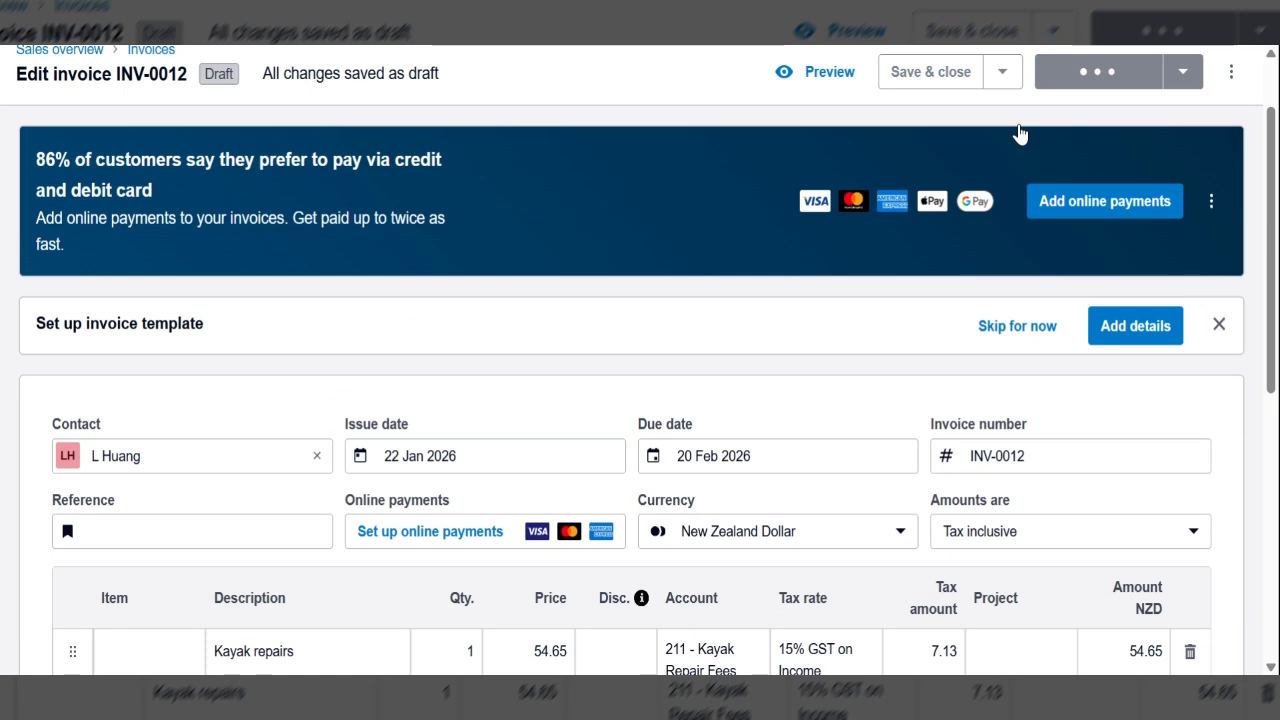